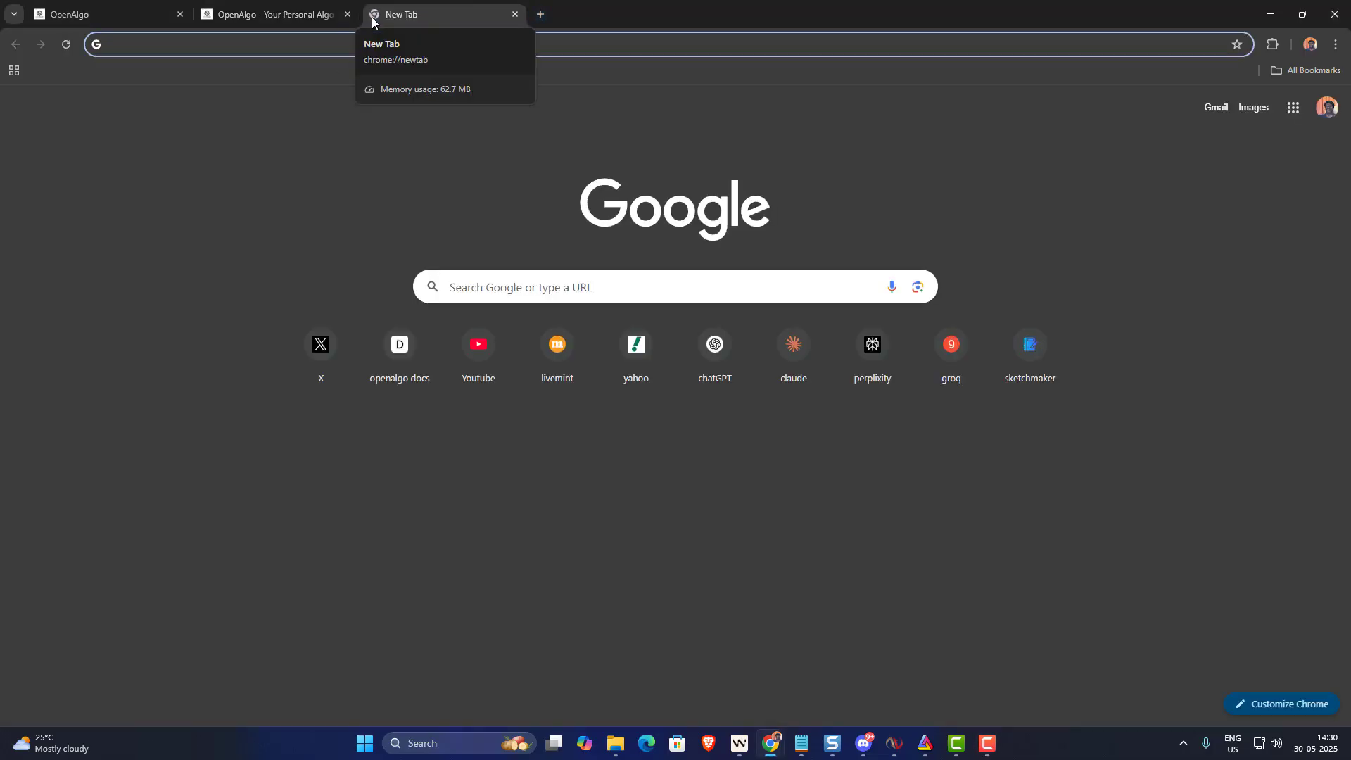
- Search Google for an SQLite ODBC driver ('odfc sqlite') and scroll through the results
type("odfc sqku")
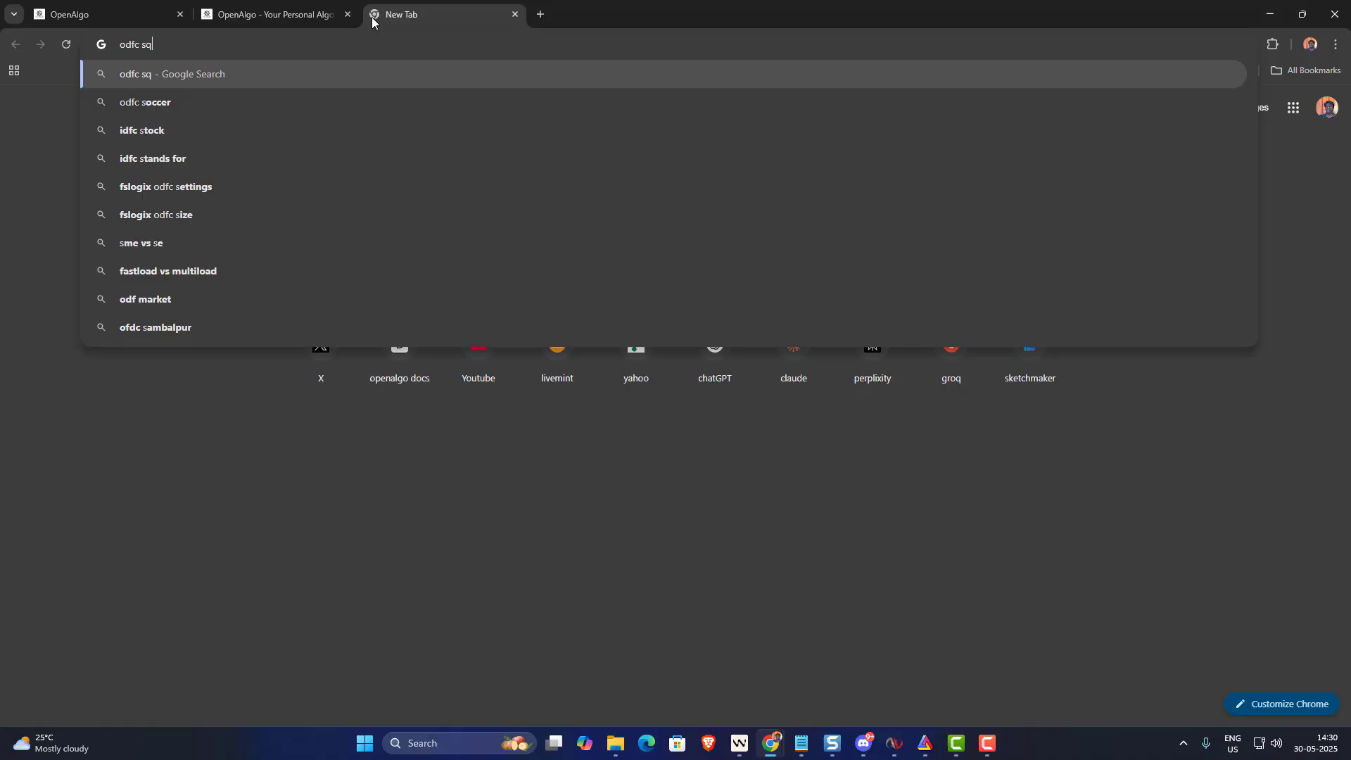
key("BackSpace")
key("BackSpace")
key("BackSpace")
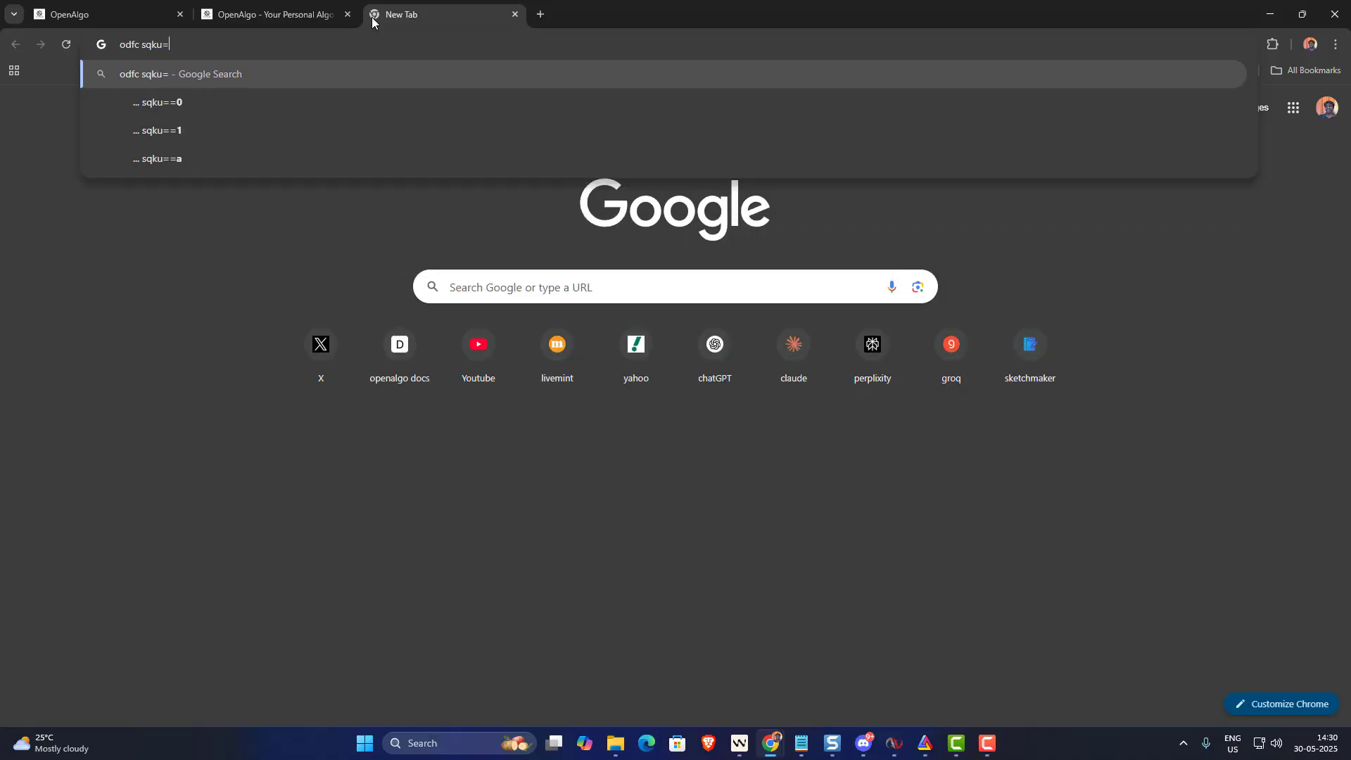
type("qlite")
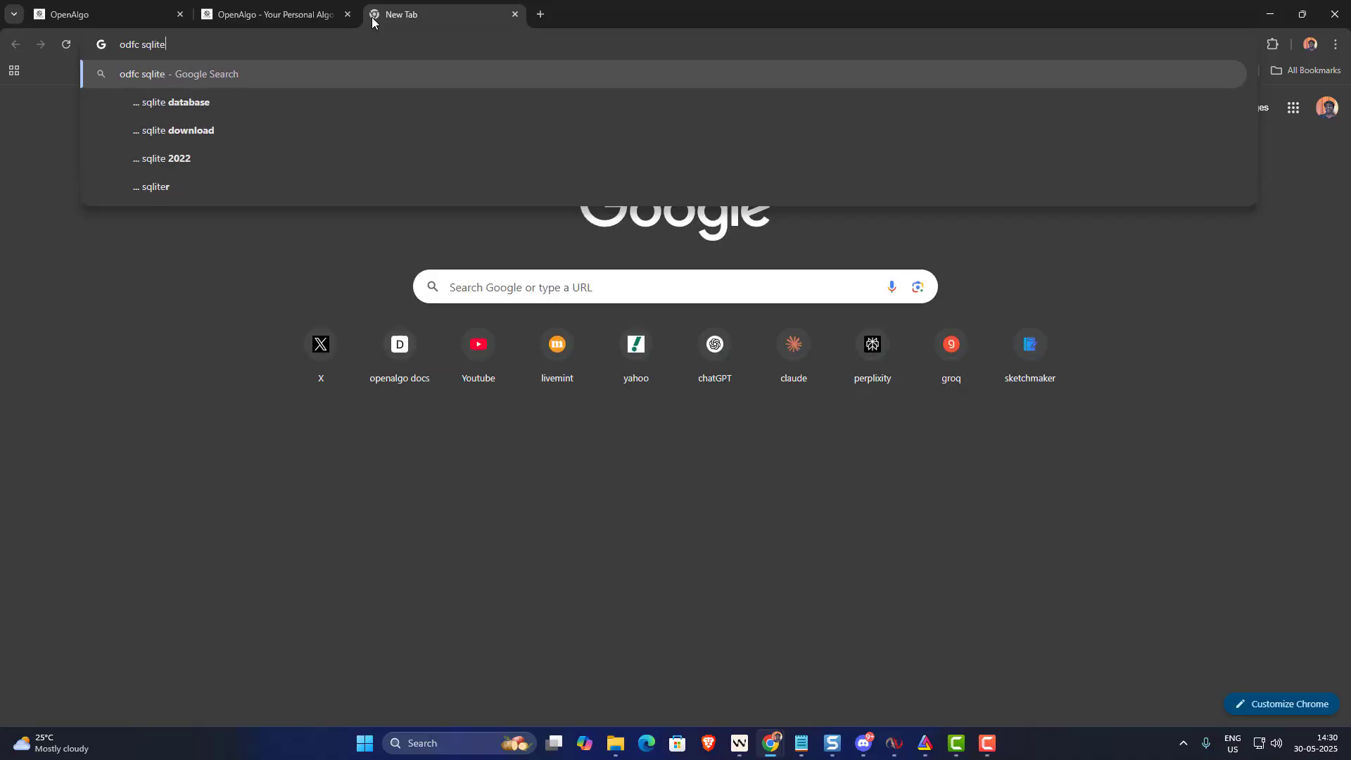
key("Return")
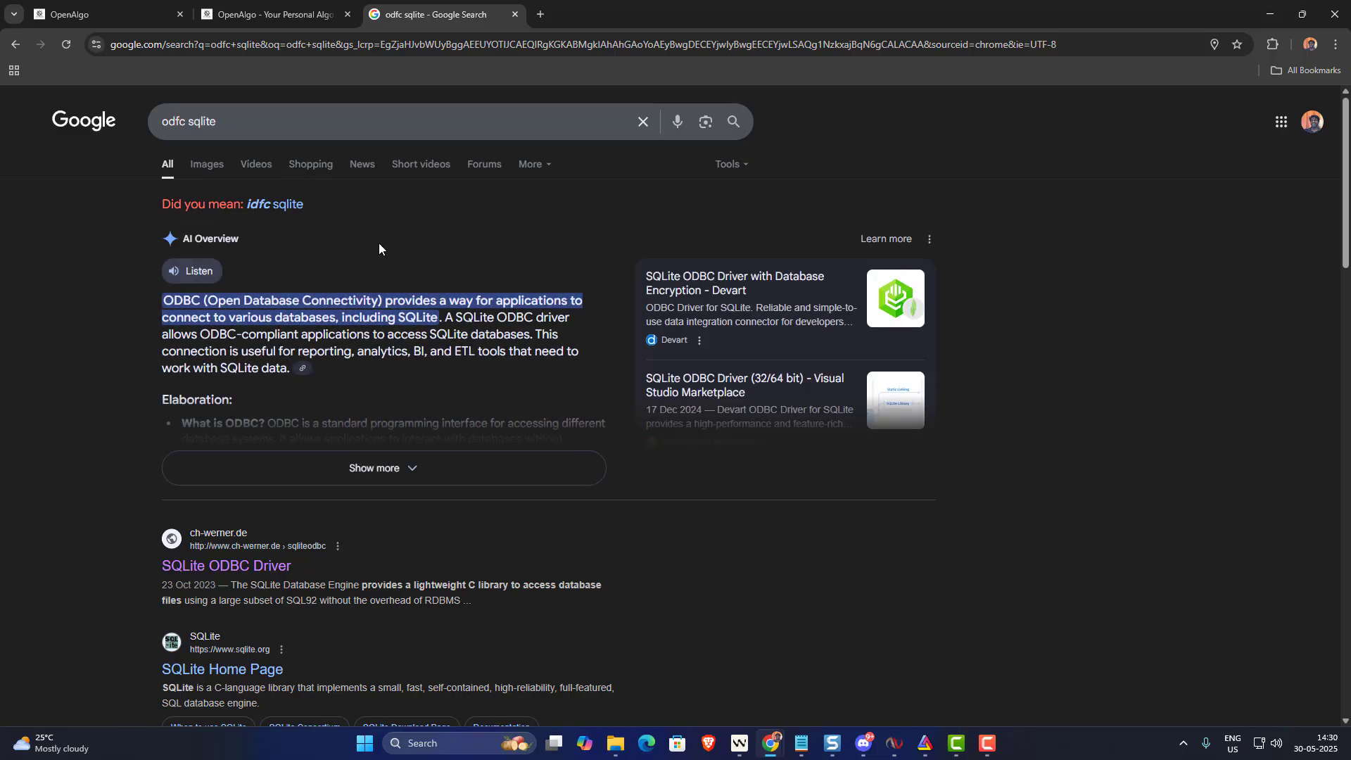
scroll(379, 243, "down", 3)
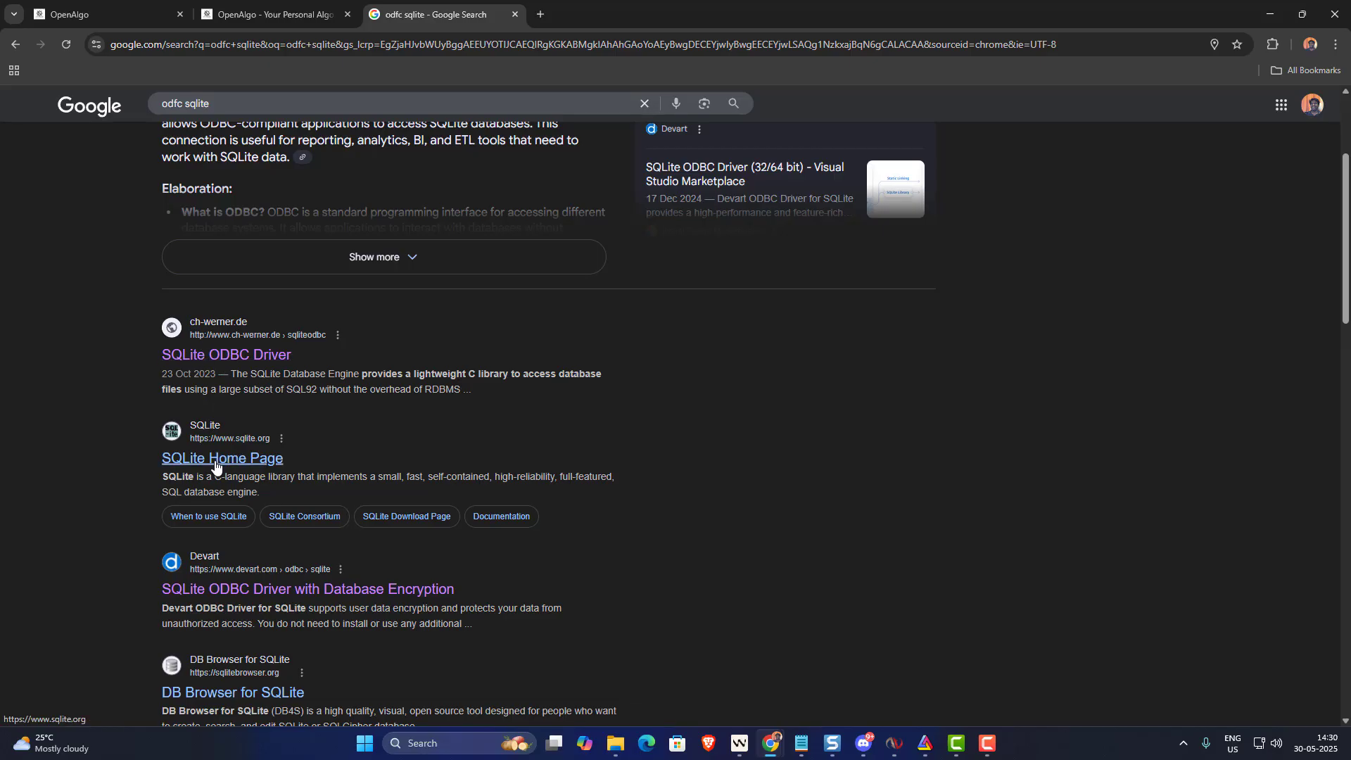
- Download sqliteodbc_w64.exe from the ch-werner.de SQLite ODBC Driver page, keep it, and run it
left_click(225, 357)
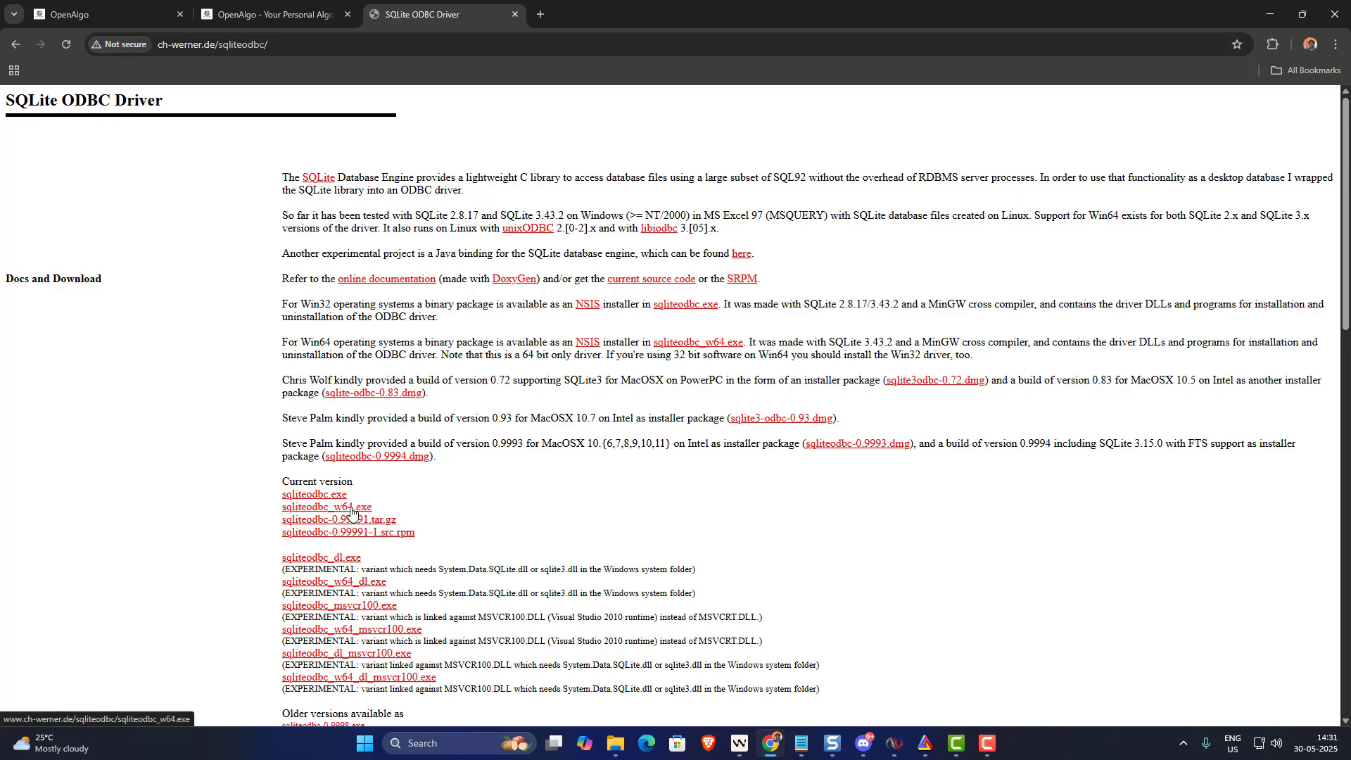
left_click(319, 510)
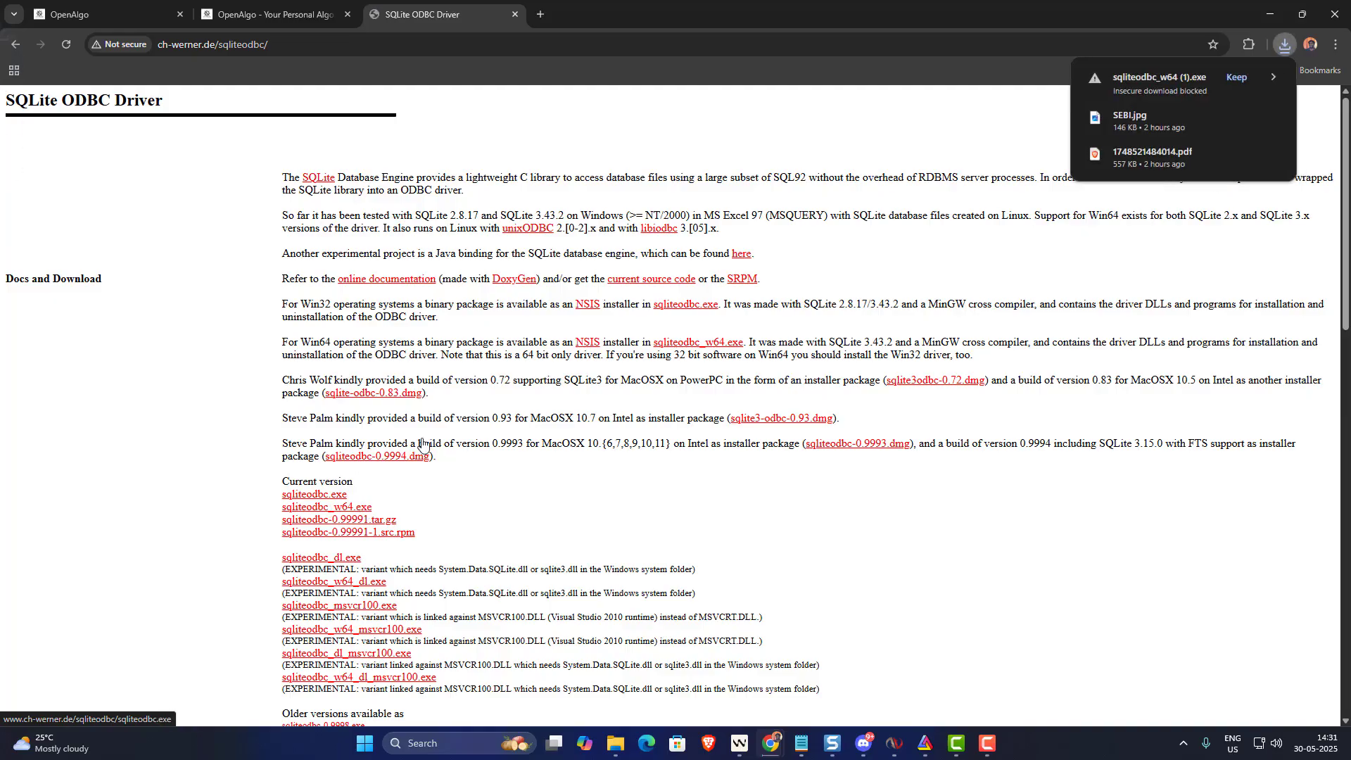
left_click(1236, 78)
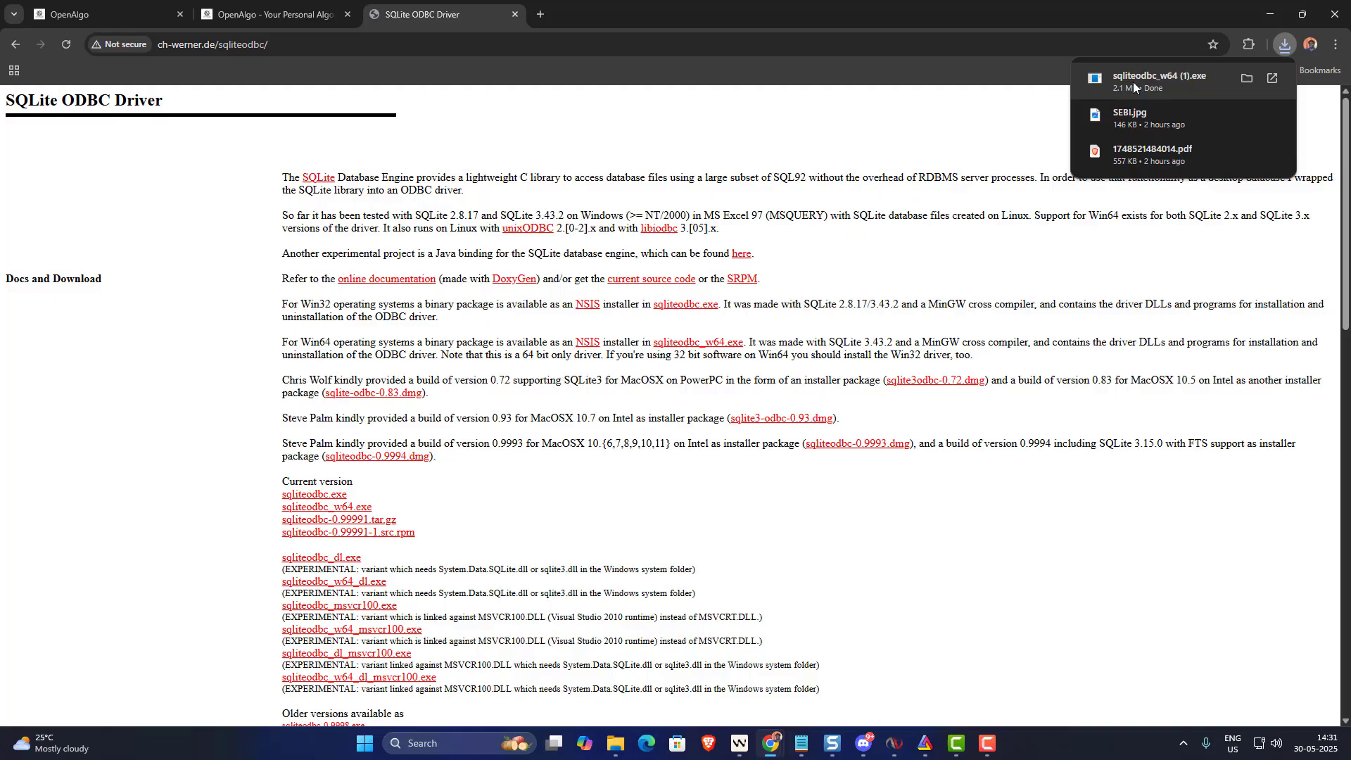
left_click(1133, 82)
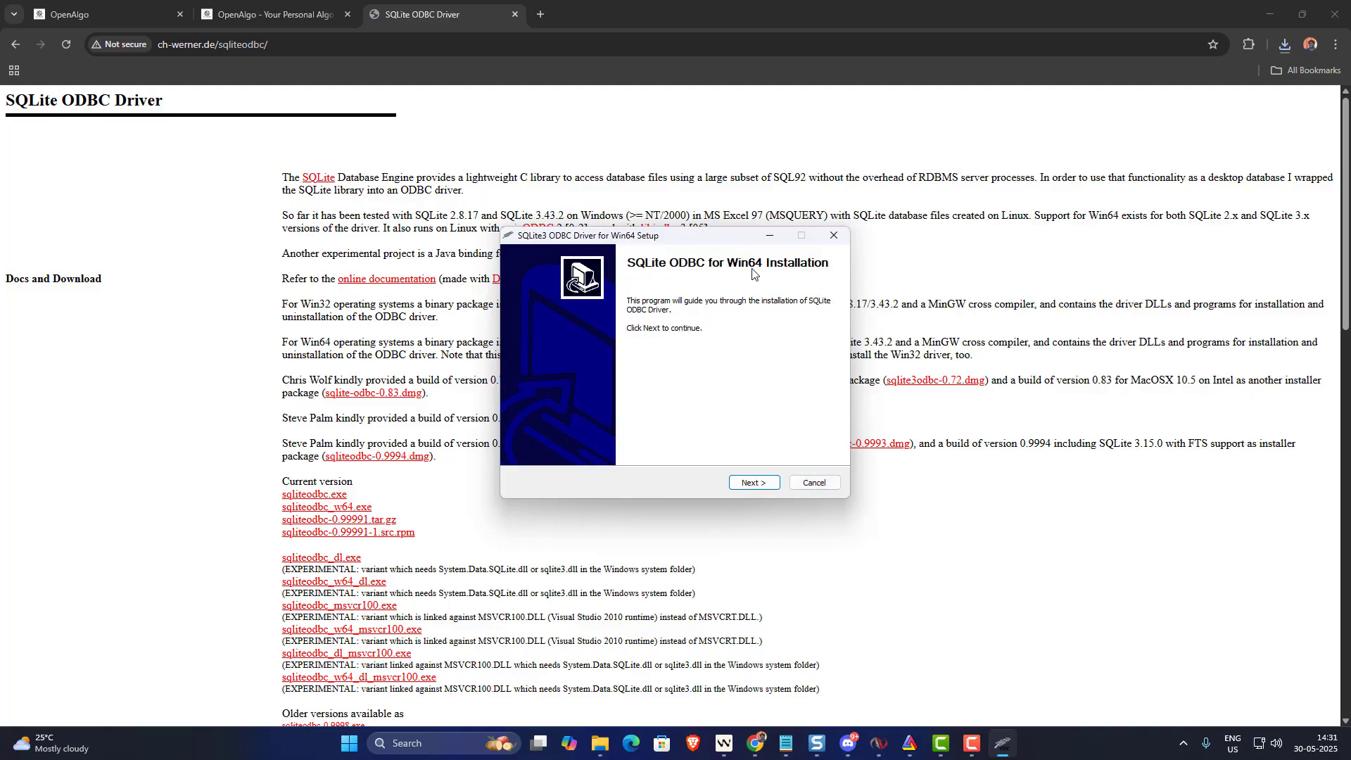
- Cancel the SQLite ODBC setup, open ODBC Data Sources (64-bit) from Windows search, then return to Windsurf
left_click(817, 483)
left_click(467, 743)
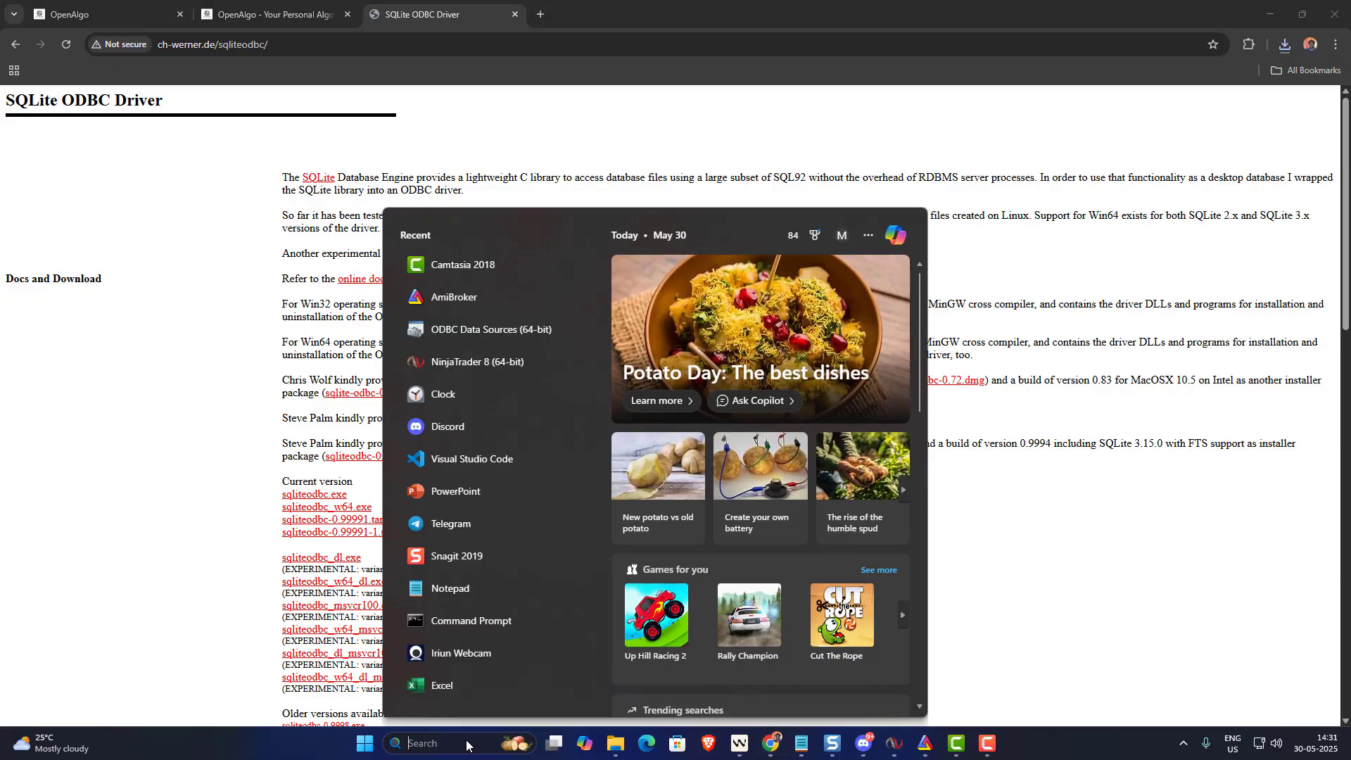
type("odfc")
key("BackSpace")
key("BackSpace")
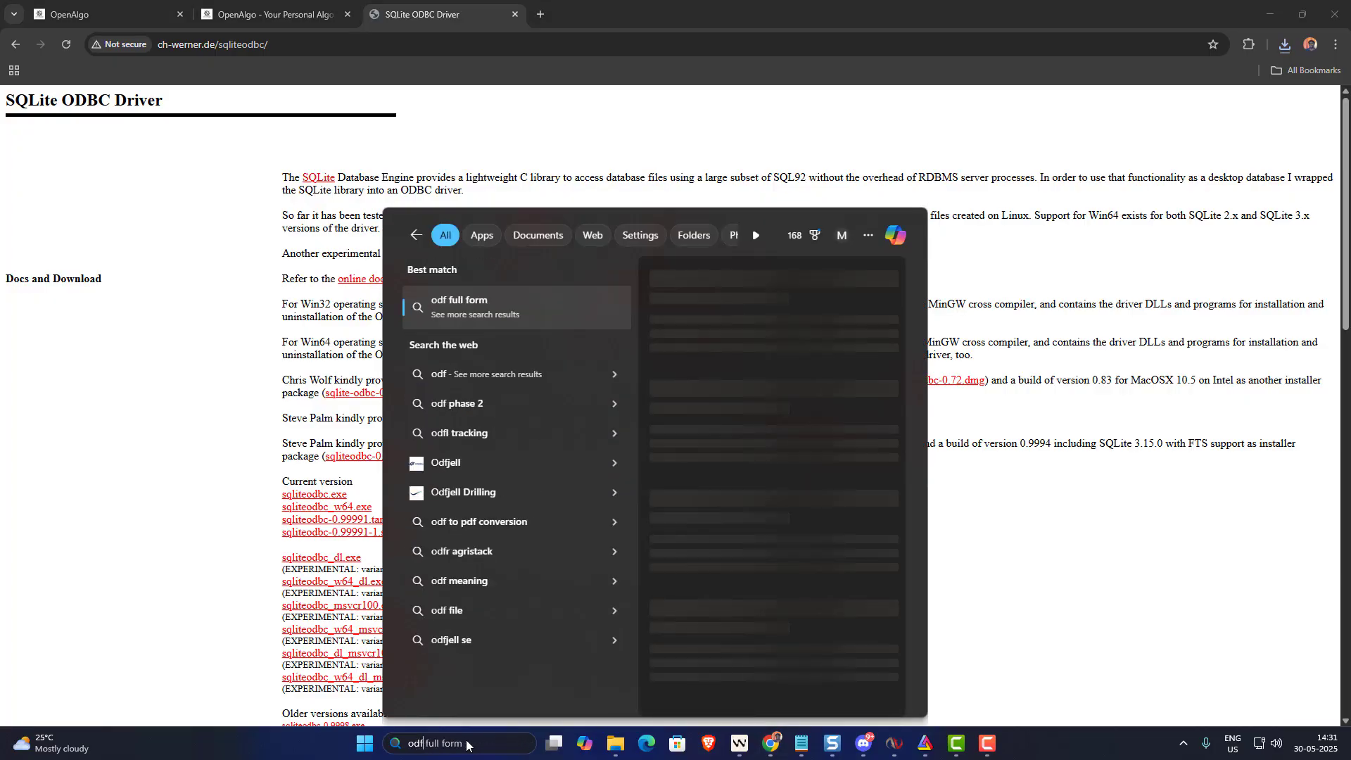
type("bc")
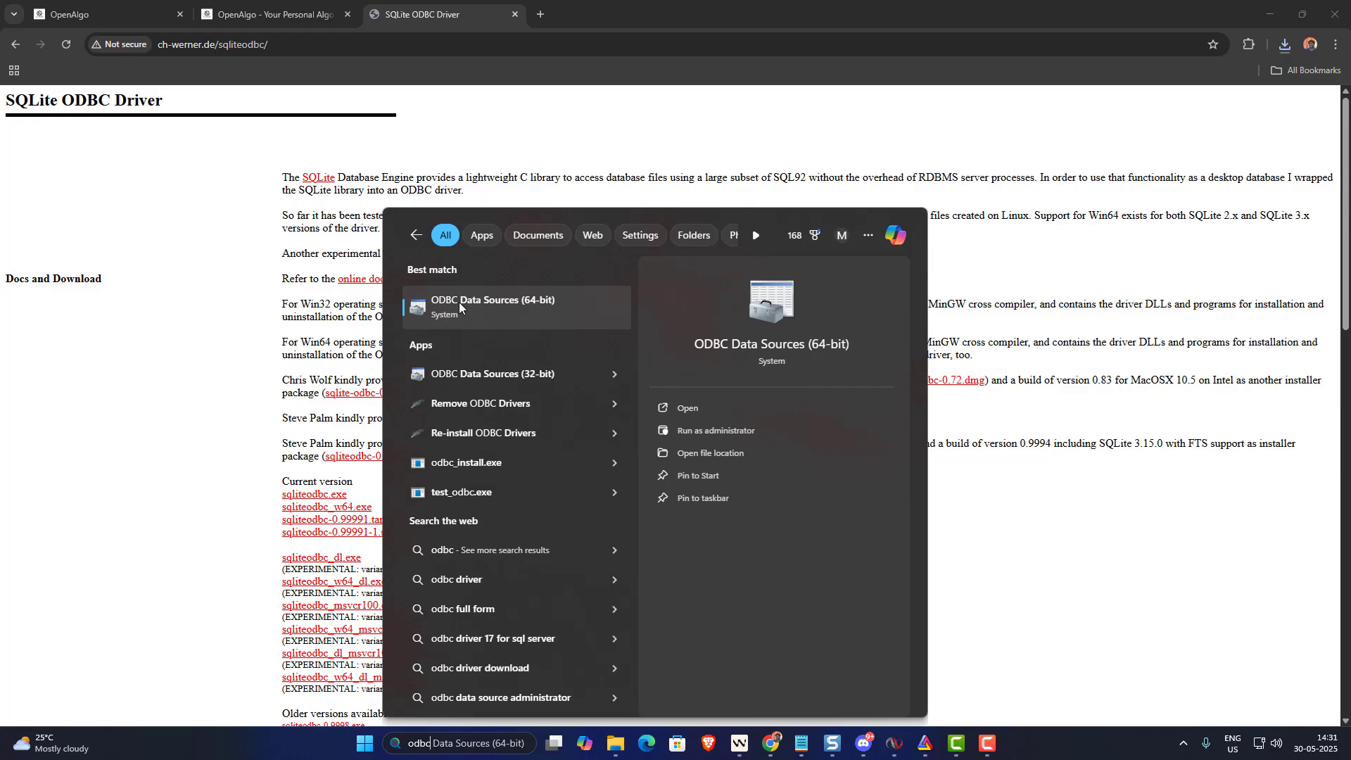
left_click(479, 304)
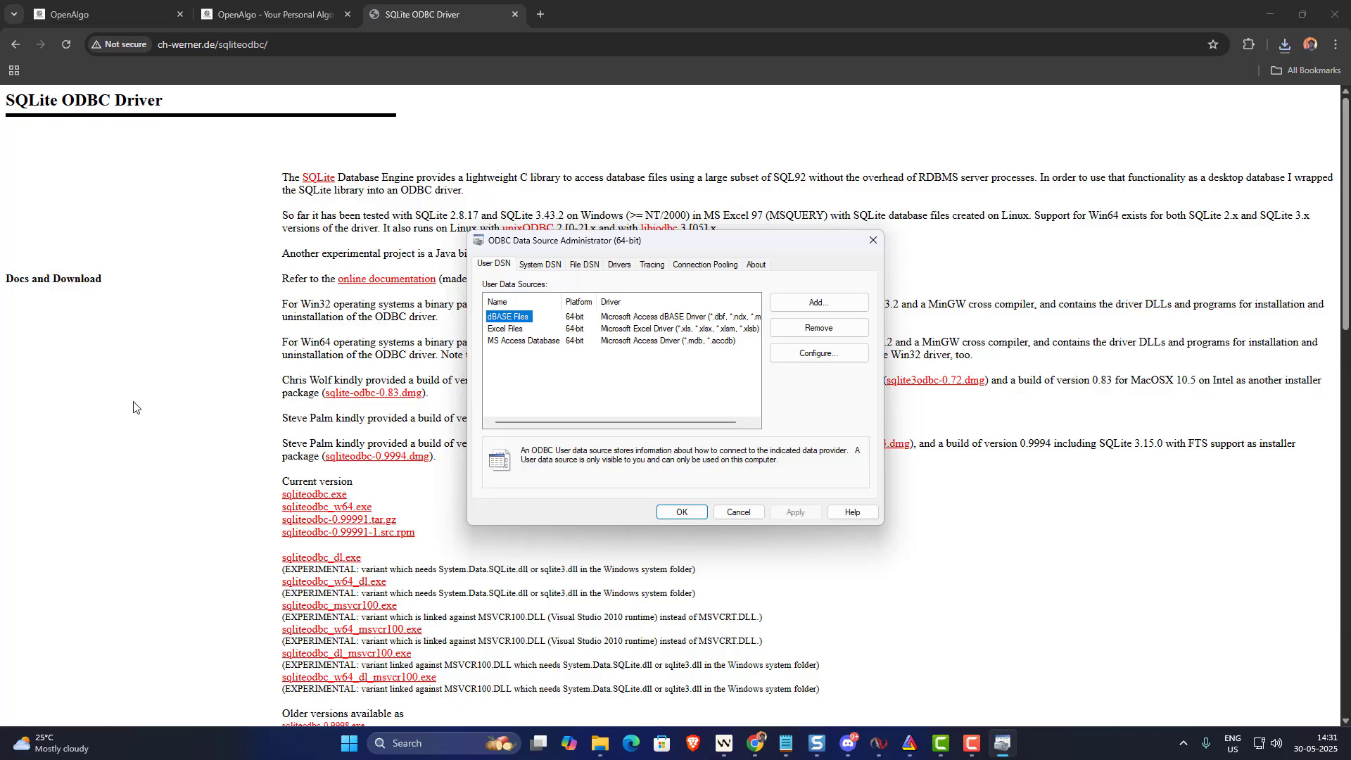
left_click(724, 745)
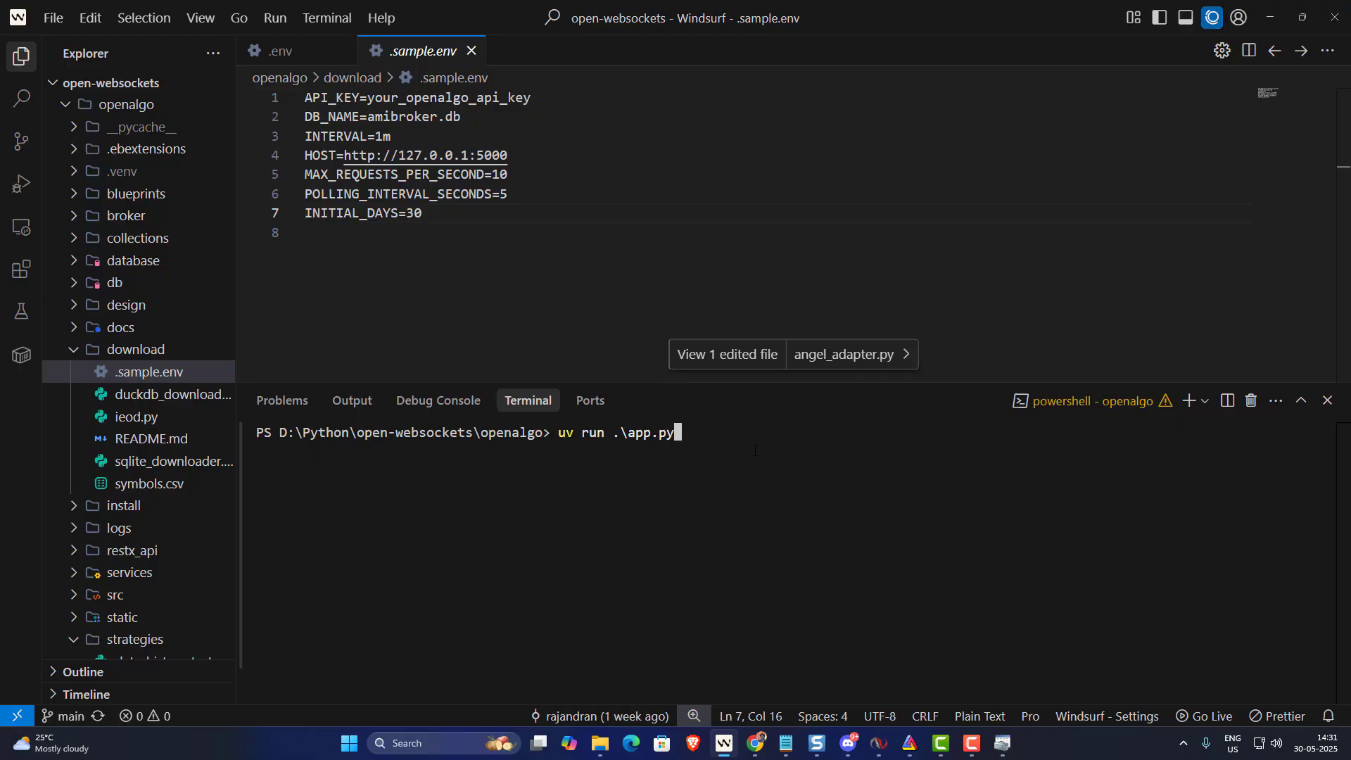
- Run 'uv run .\app.py' in the terminal and check the log for Flask on 127.0.0.1:5000
key("Return")
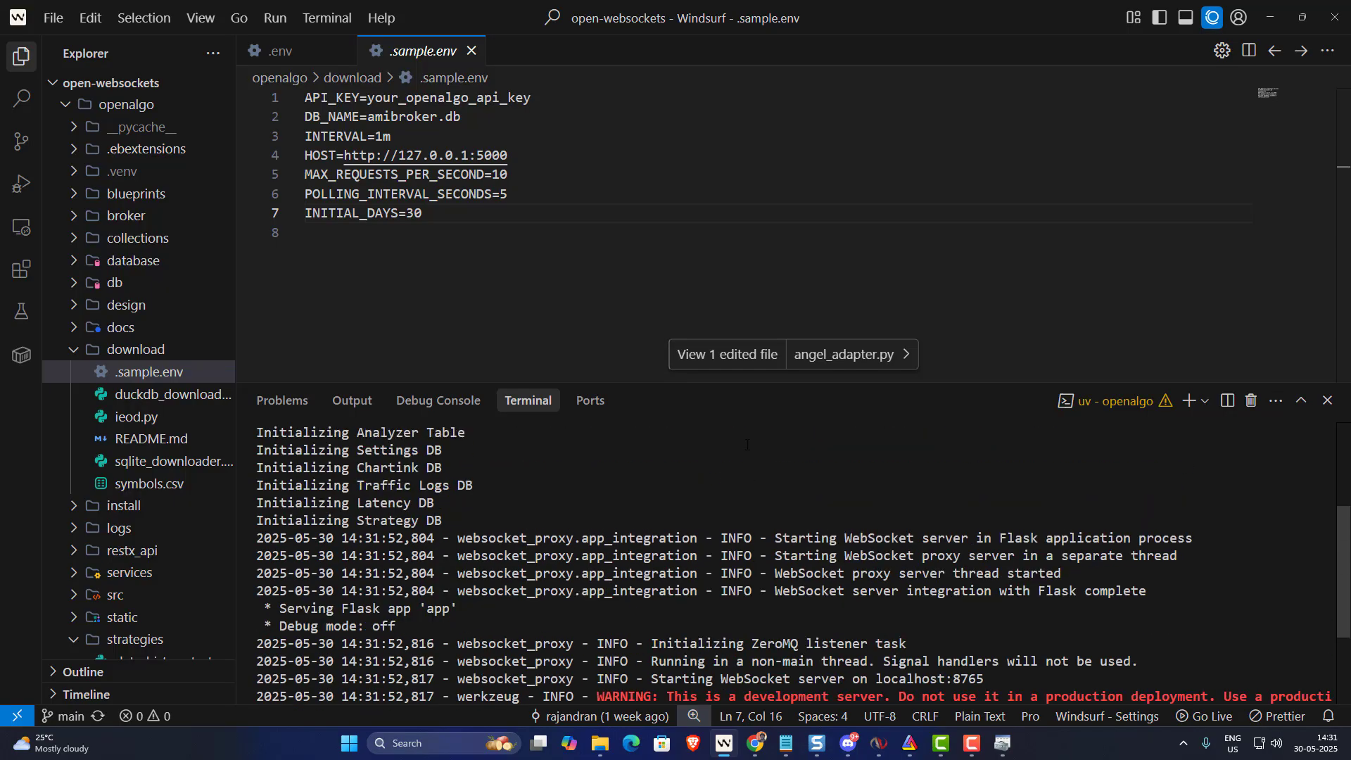
scroll(746, 445, "up", 3)
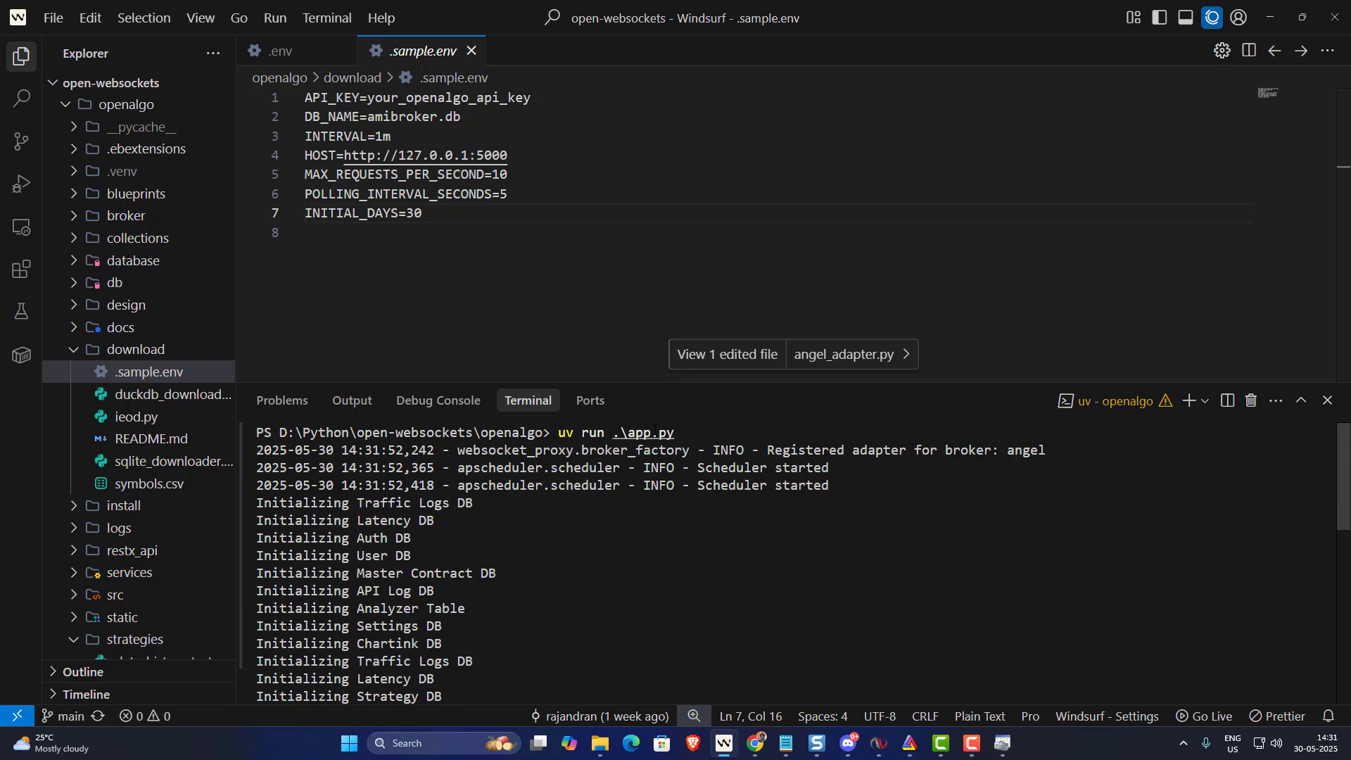
scroll(660, 556, "down", 10)
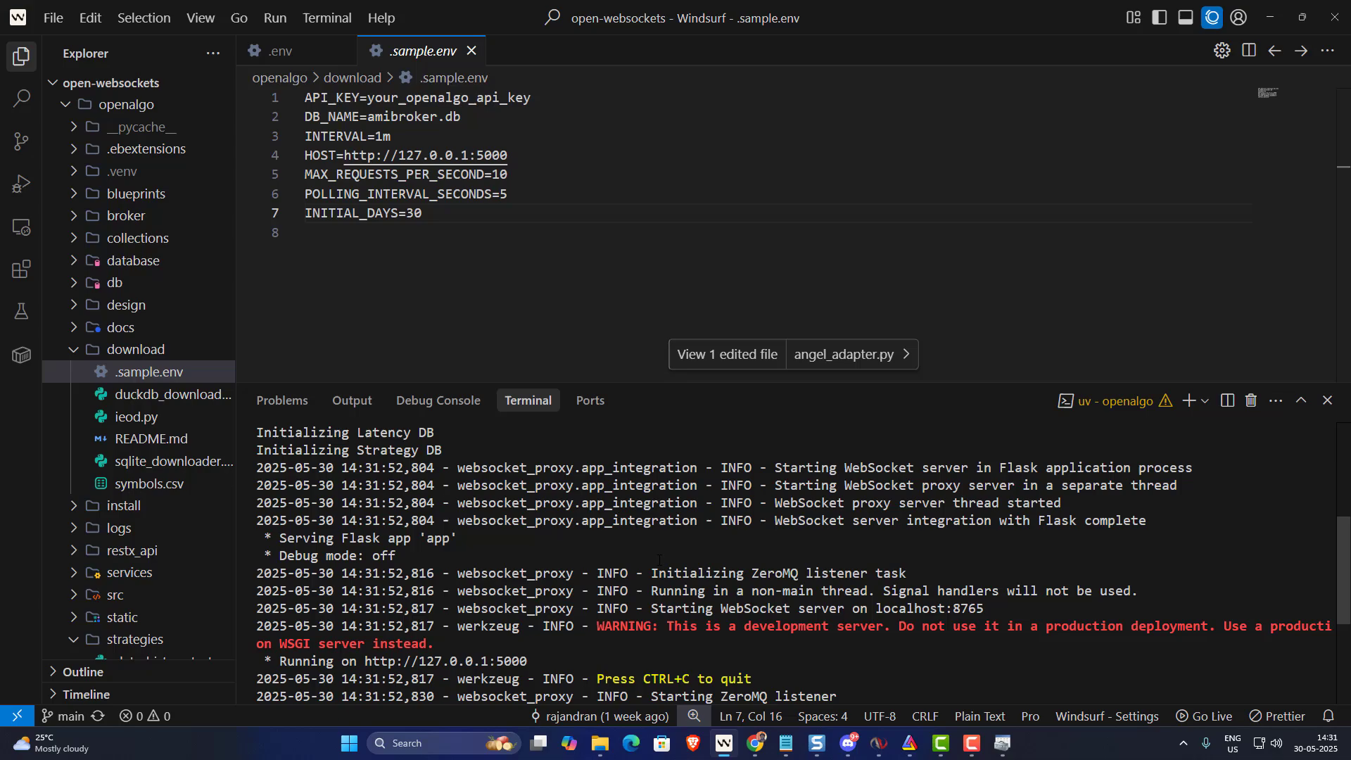
scroll(661, 560, "up", 10)
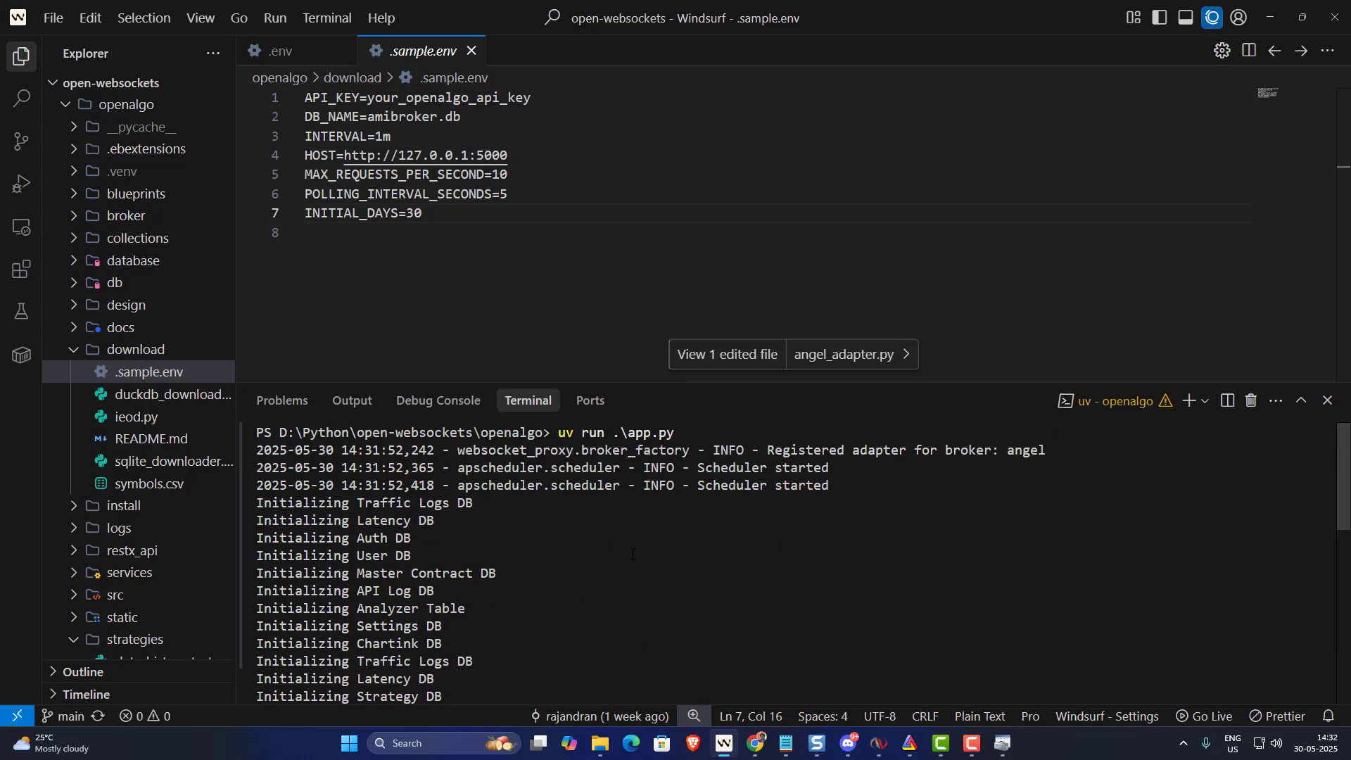
scroll(626, 549, "down", 8)
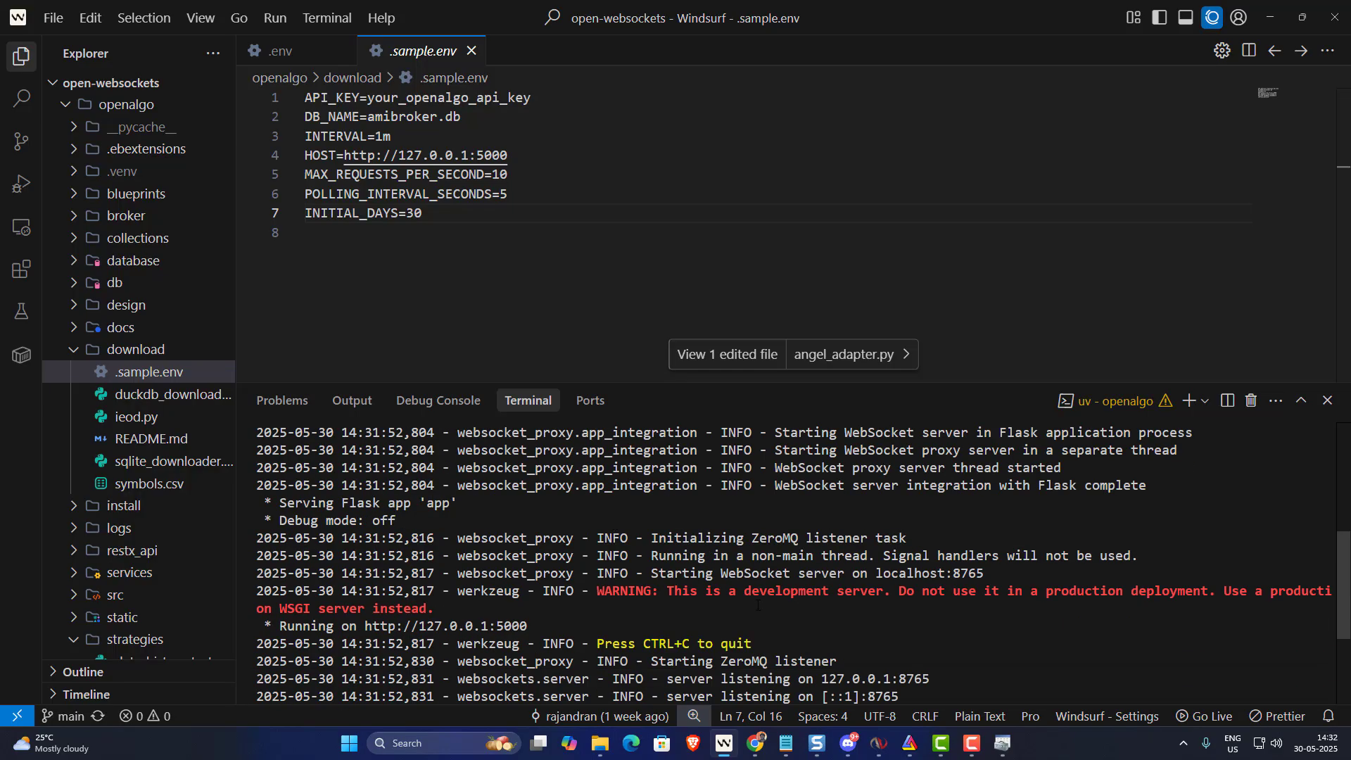
- Load the local OpenAlgo site at 127.0.0.1:5000 in a new Chrome tab and log in
mouse_move(757, 739)
left_click(830, 668)
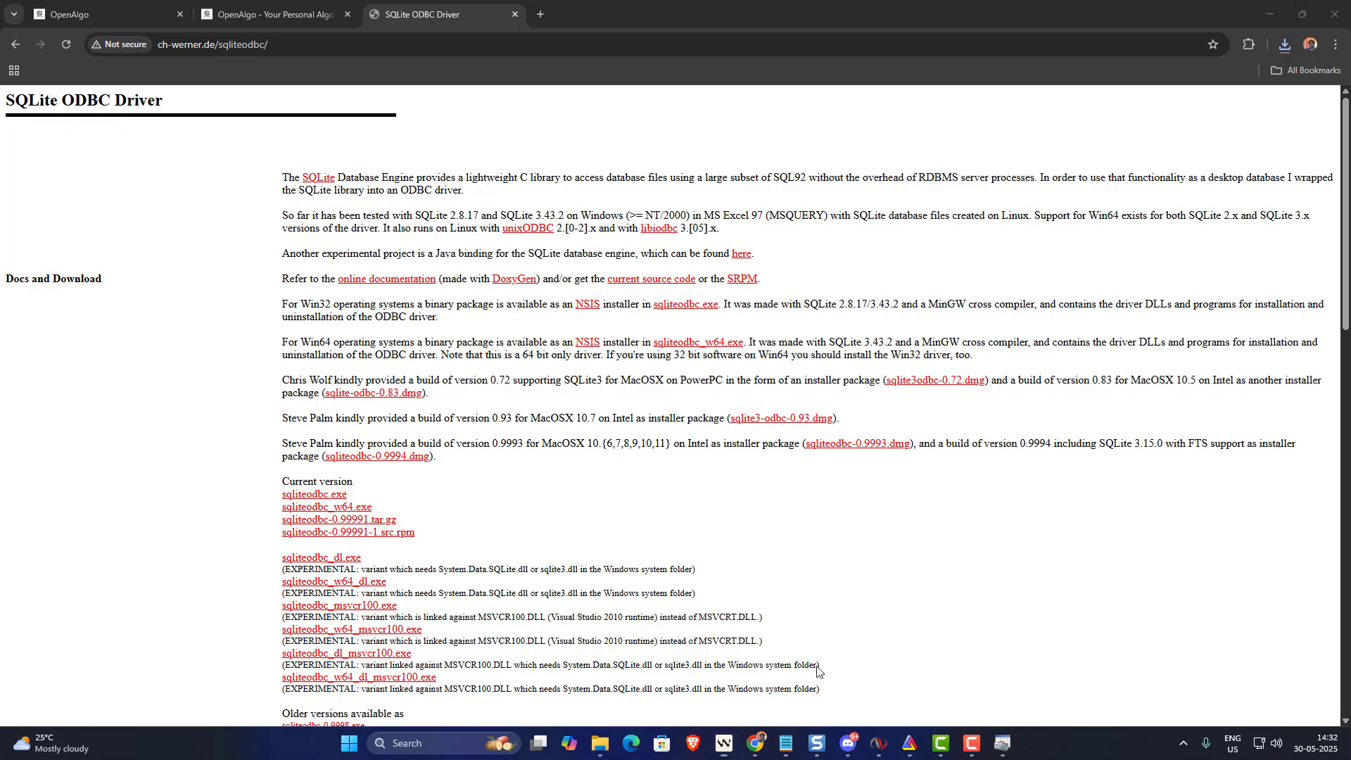
left_click(540, 14)
type("12")
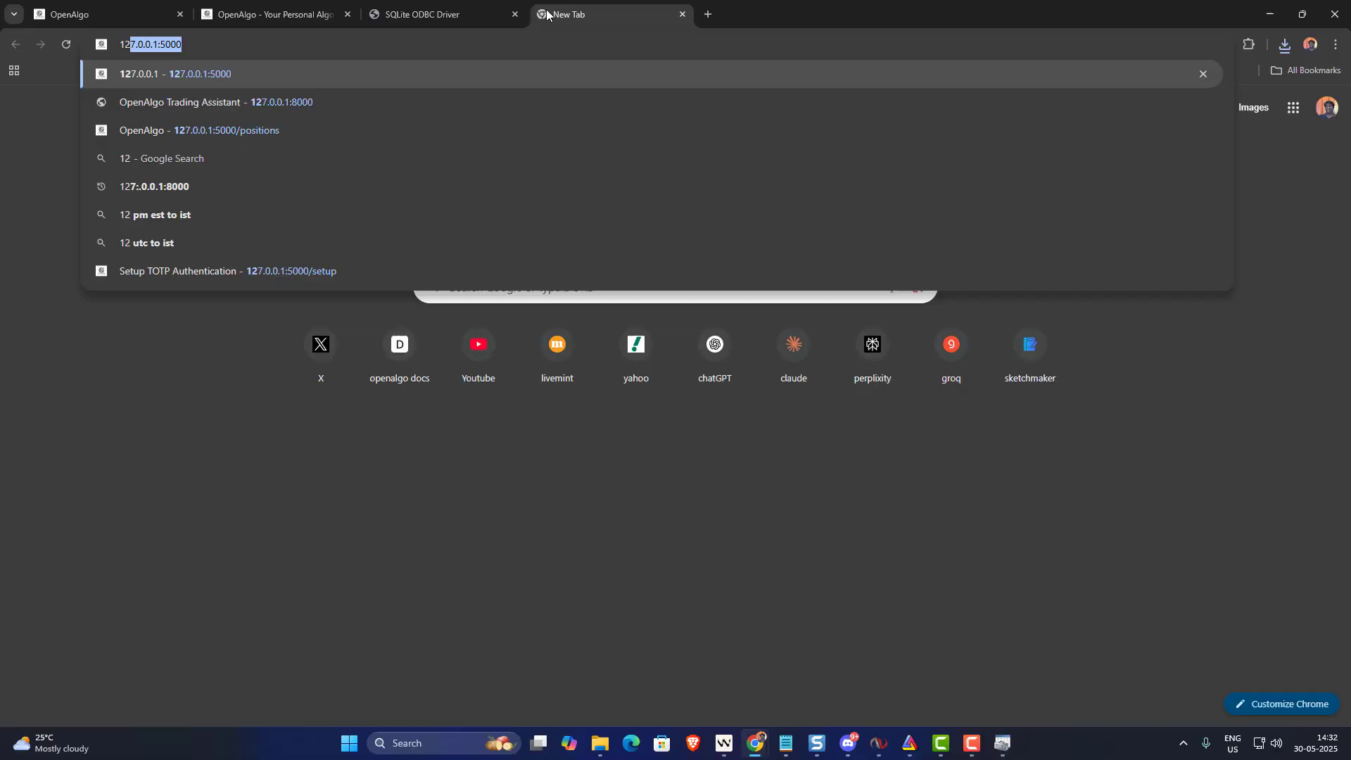
key("Return")
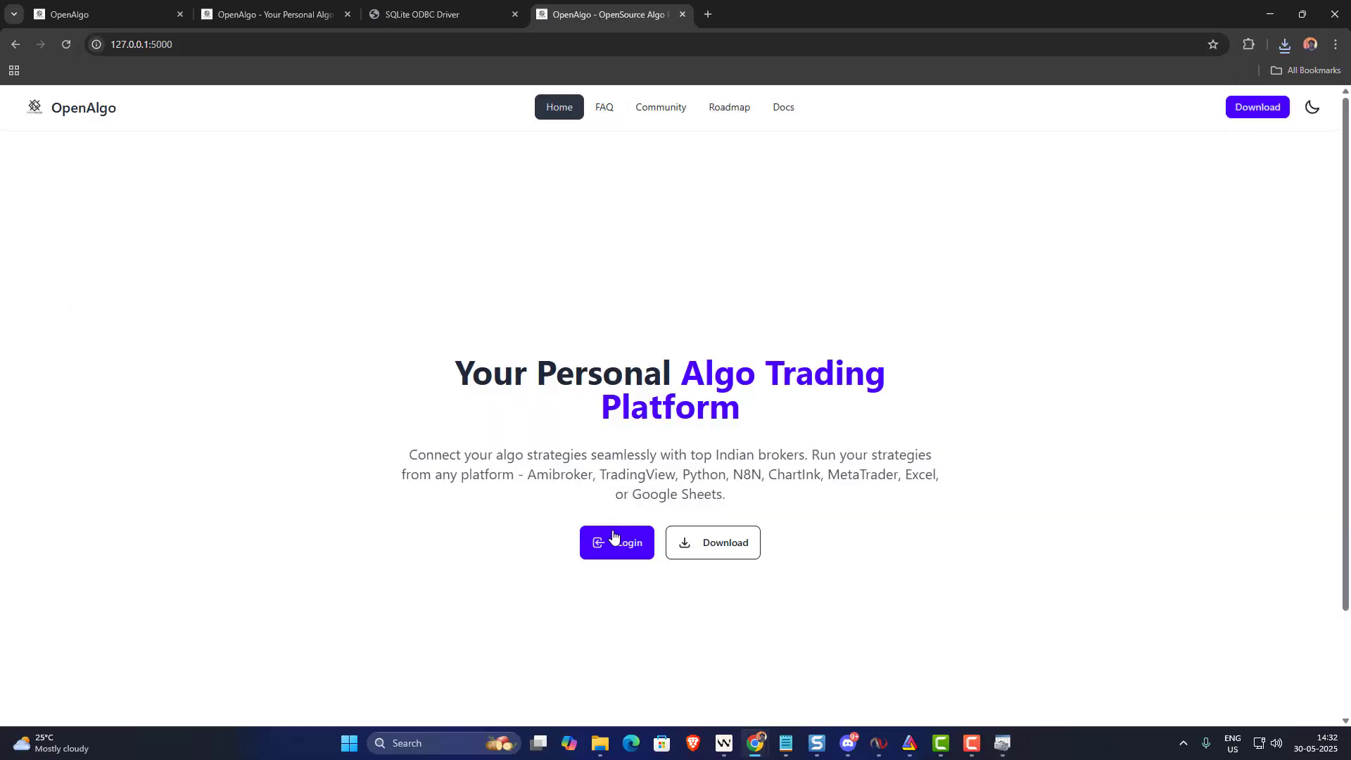
left_click(614, 537)
- Copy the account's API key from the avatar menu's API Key page and return to Windsurf
left_click(1323, 107)
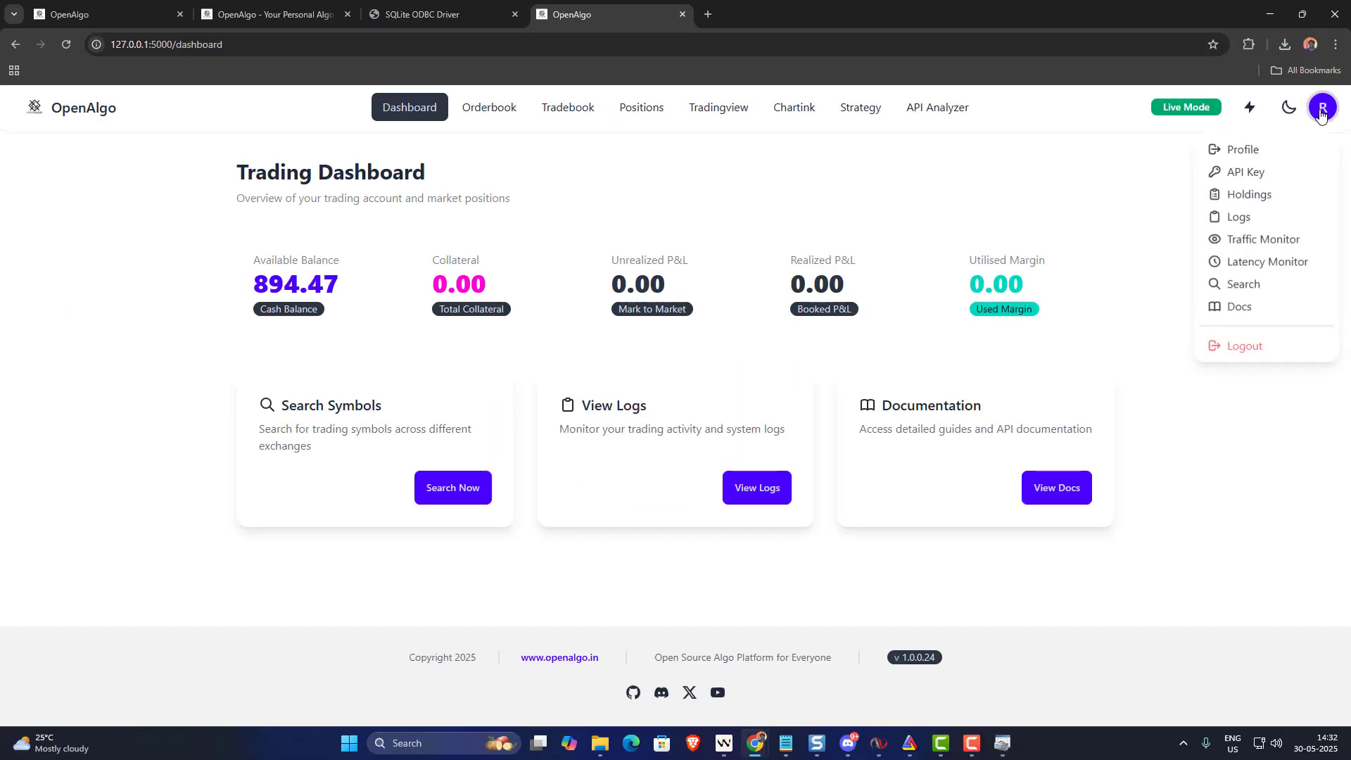
left_click(1271, 180)
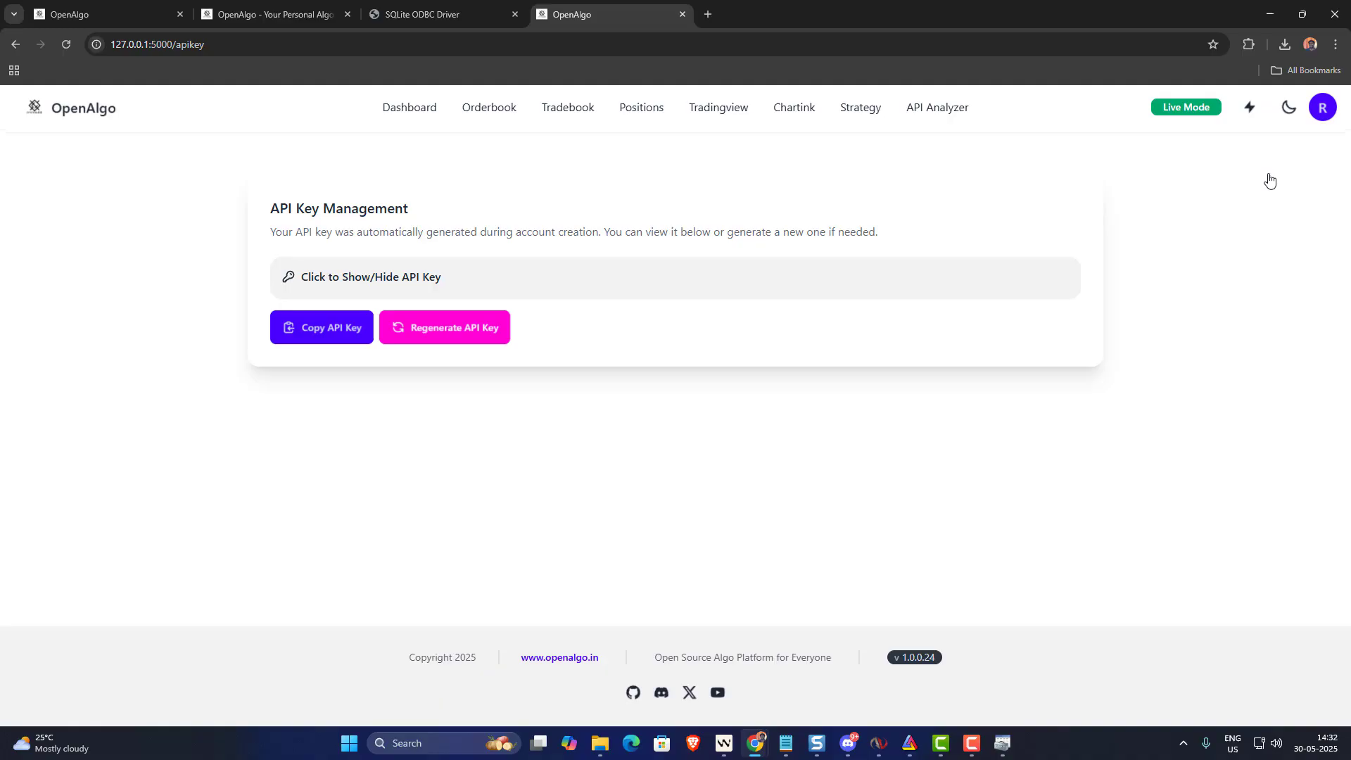
left_click(320, 328)
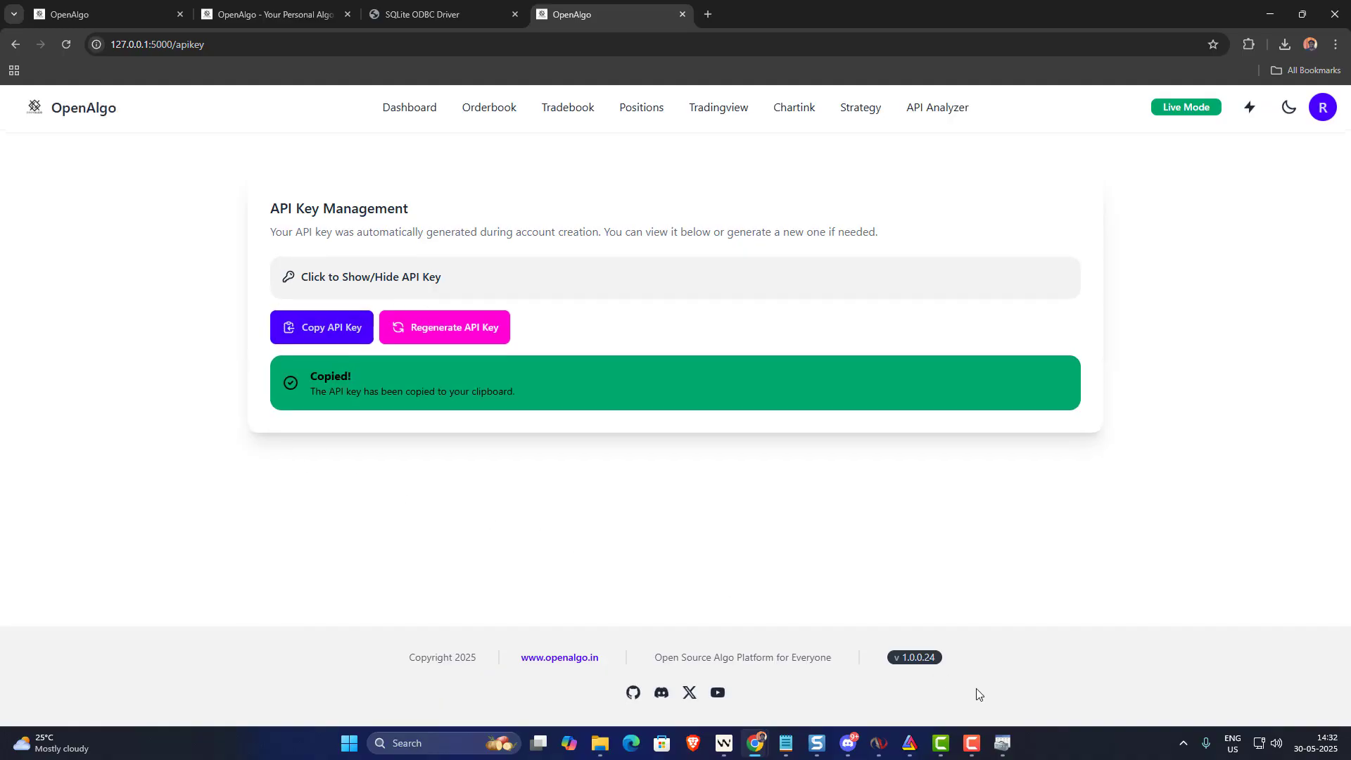
left_click(725, 744)
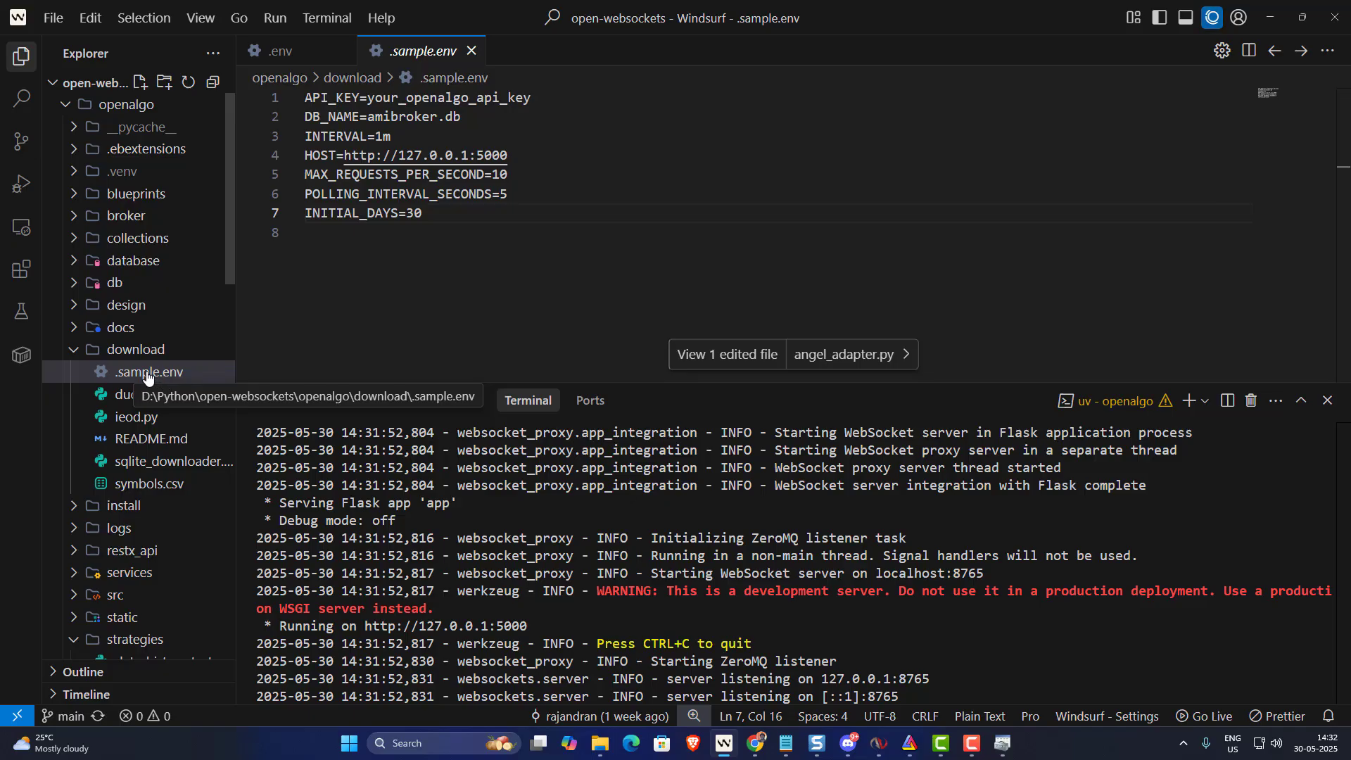
- Duplicate .sample.env in the download folder and rename the copy to .env
right_click(146, 378)
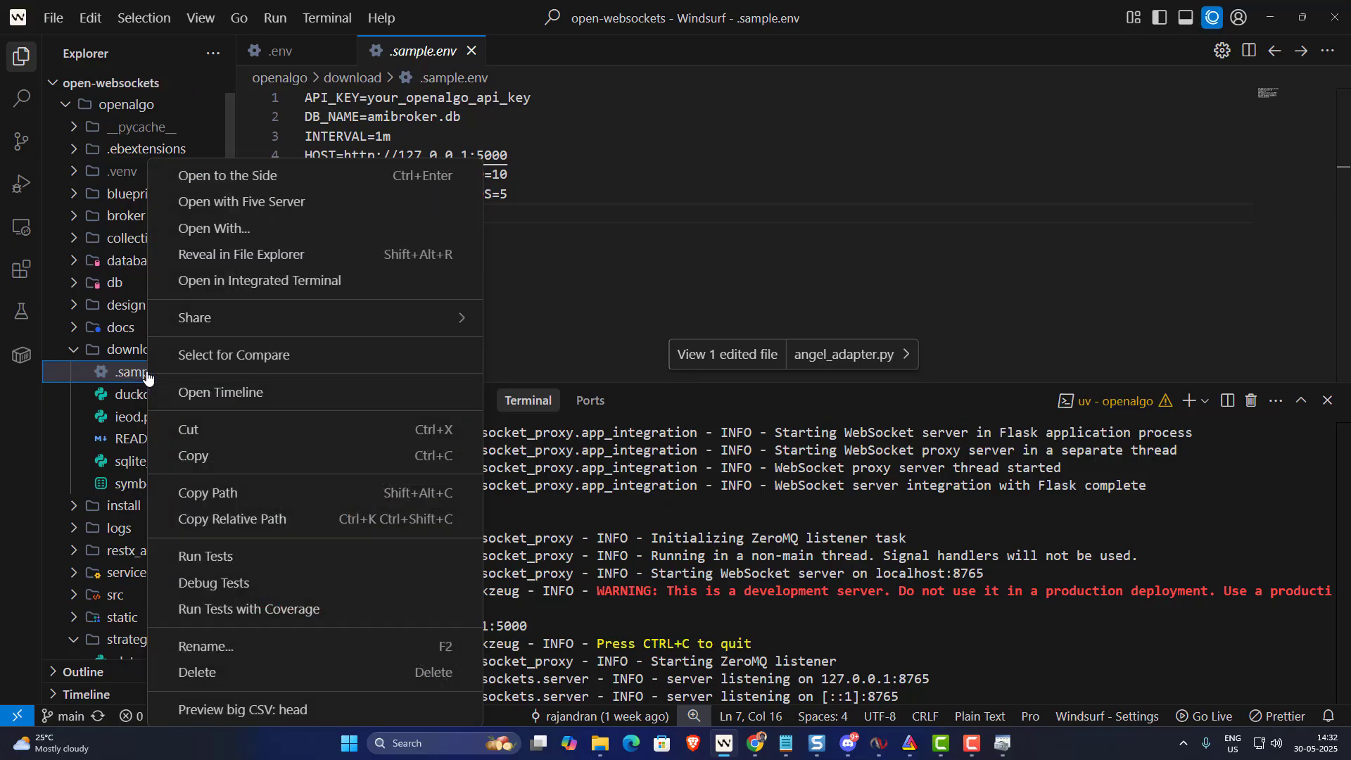
left_click(204, 454)
key("ctrl+v")
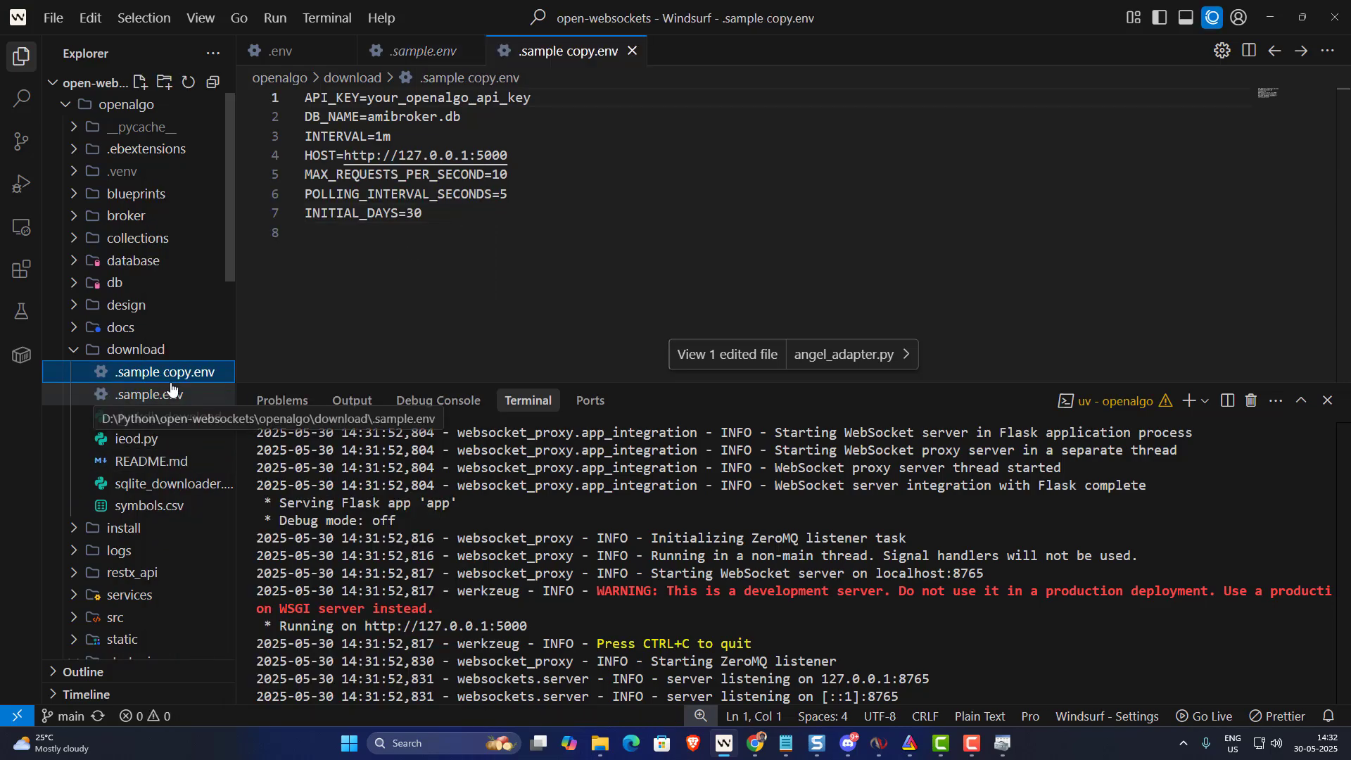
right_click(170, 377)
left_click(218, 642)
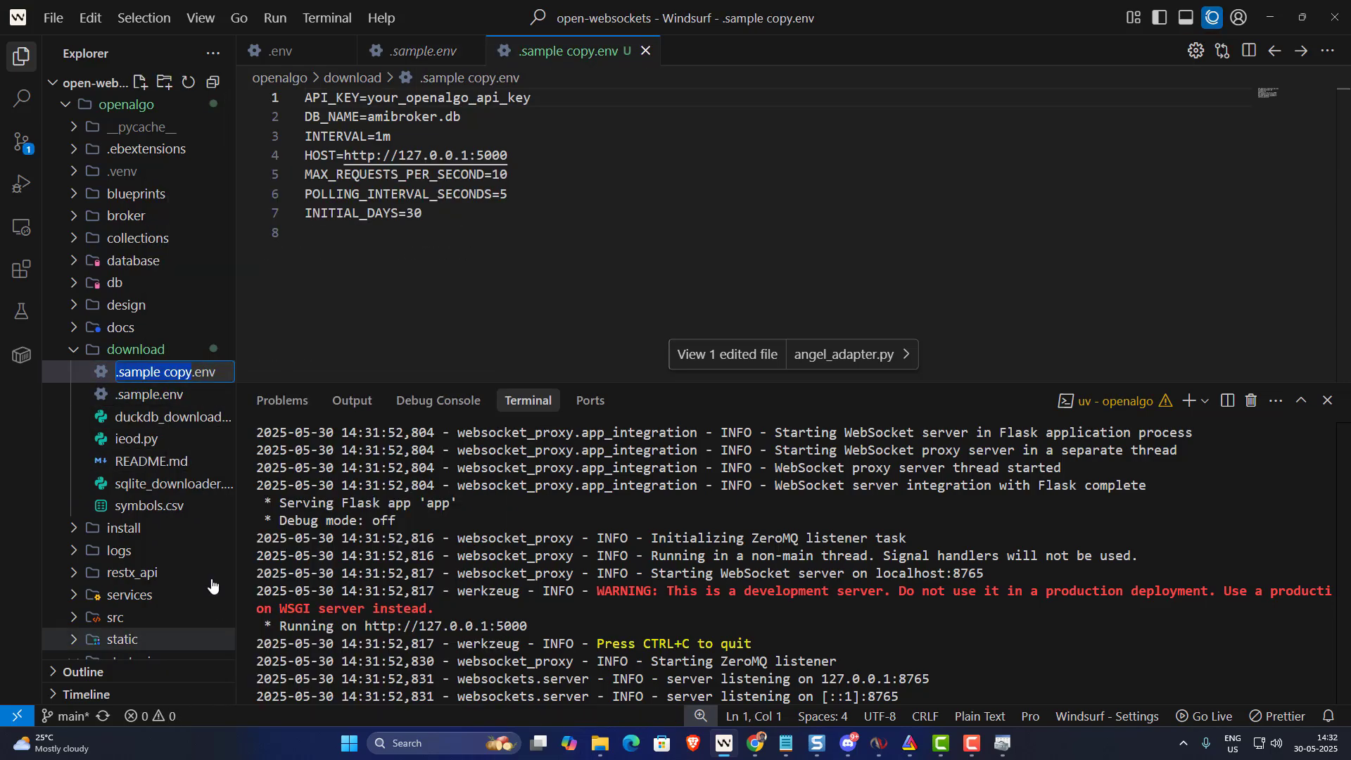
key("BackSpace")
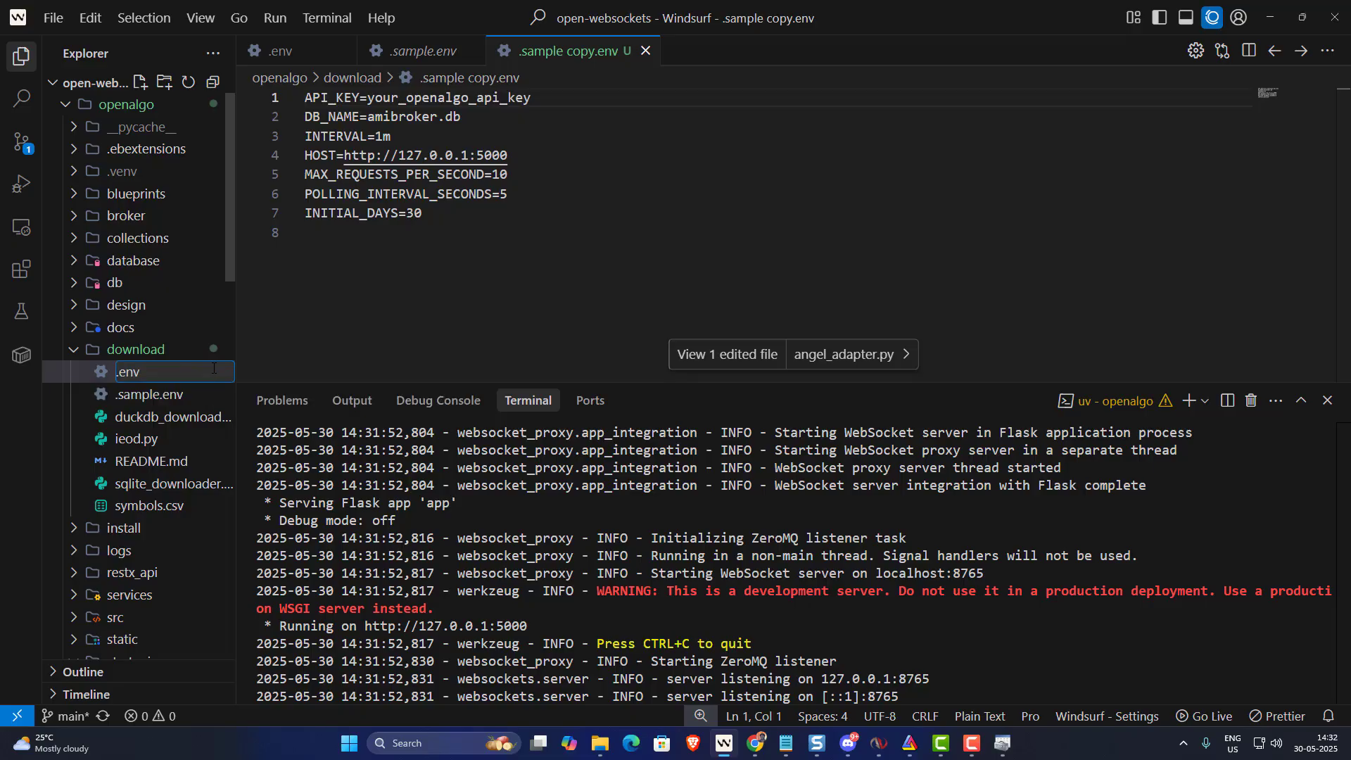
key("Return")
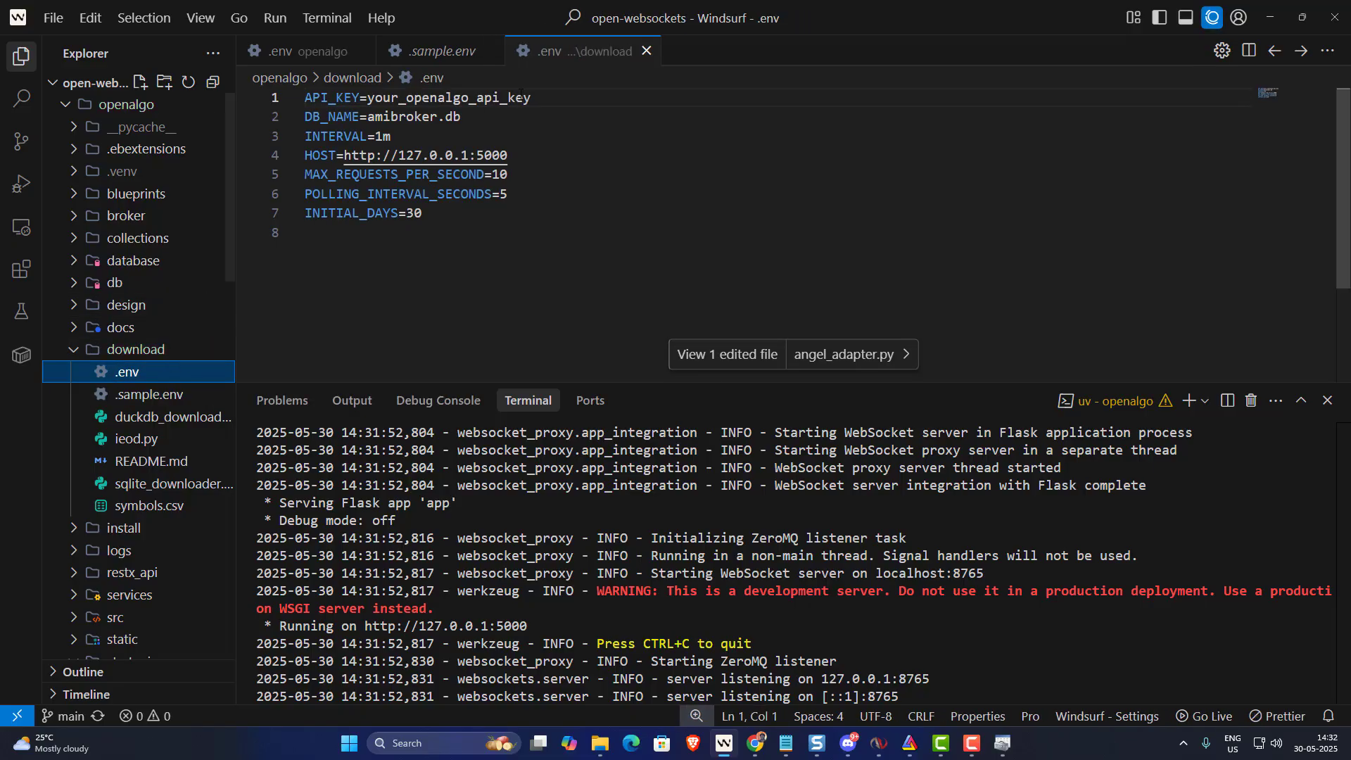
- Replace the API_KEY placeholder in .env with the copied OpenAlgo API key and save the file
left_click_drag(532, 97, 367, 97)
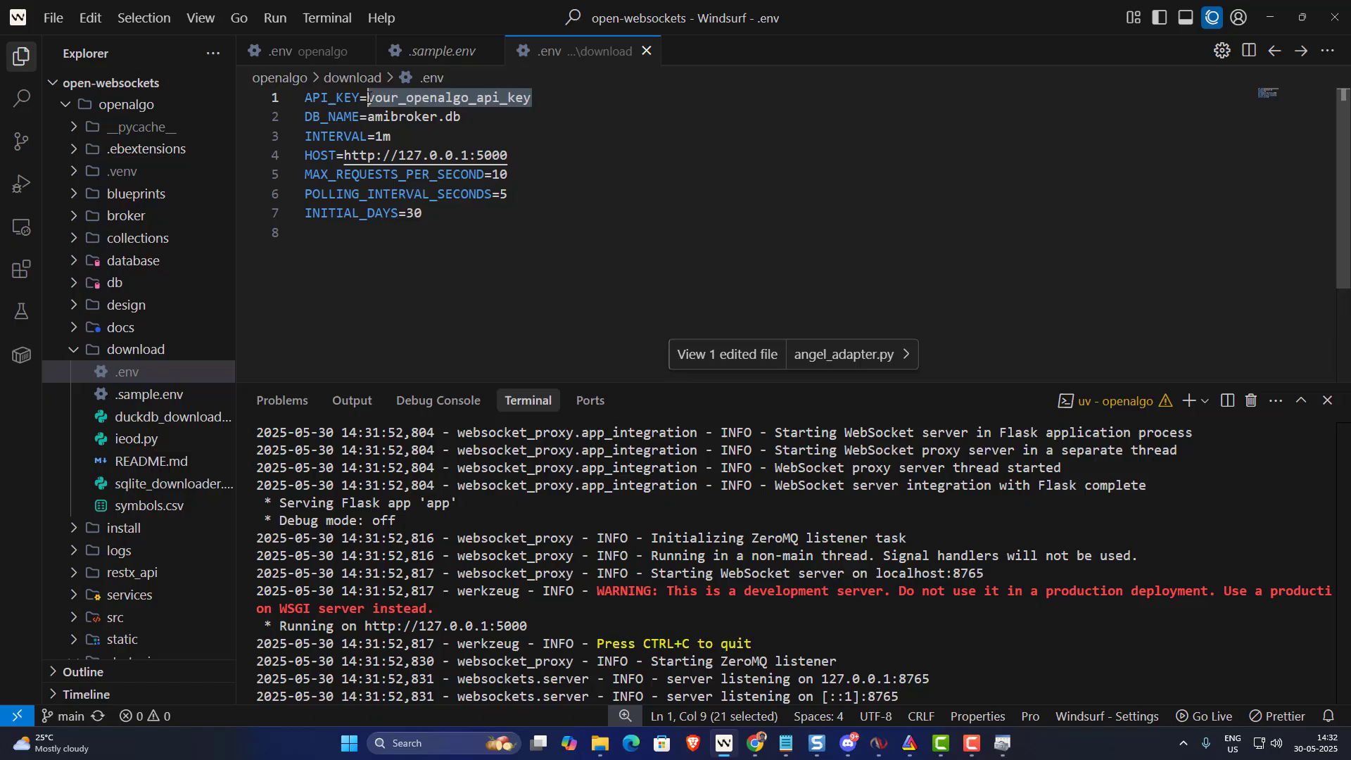
key("ctrl+v")
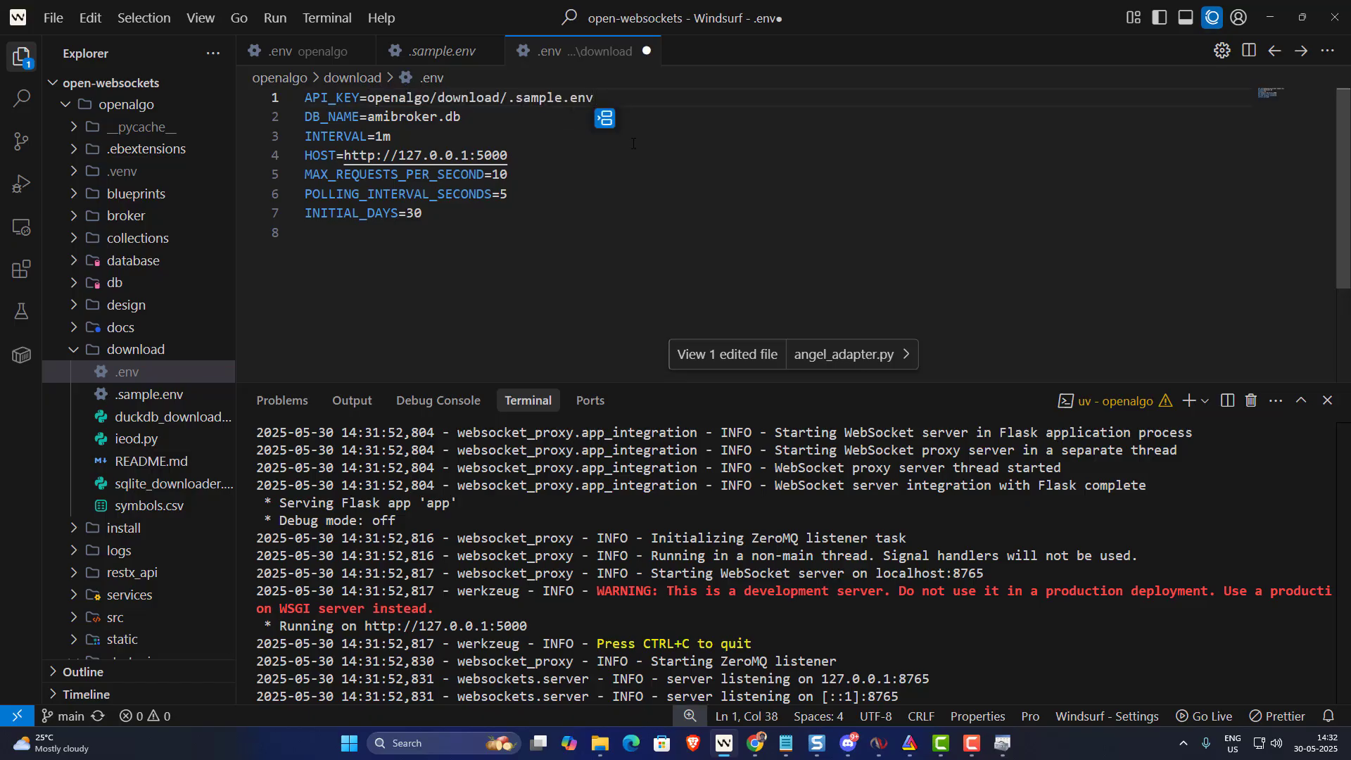
key("ctrl+z")
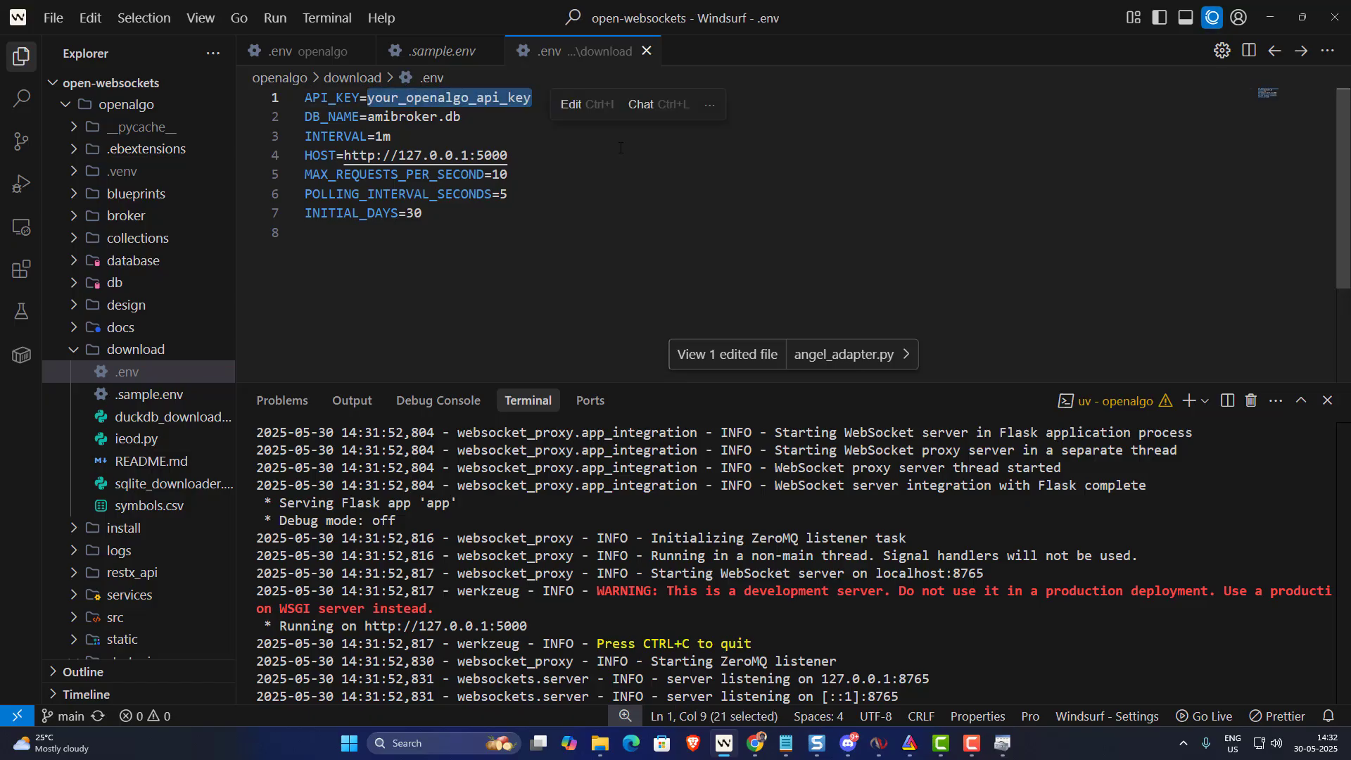
key("alt+Tab")
left_click(309, 329)
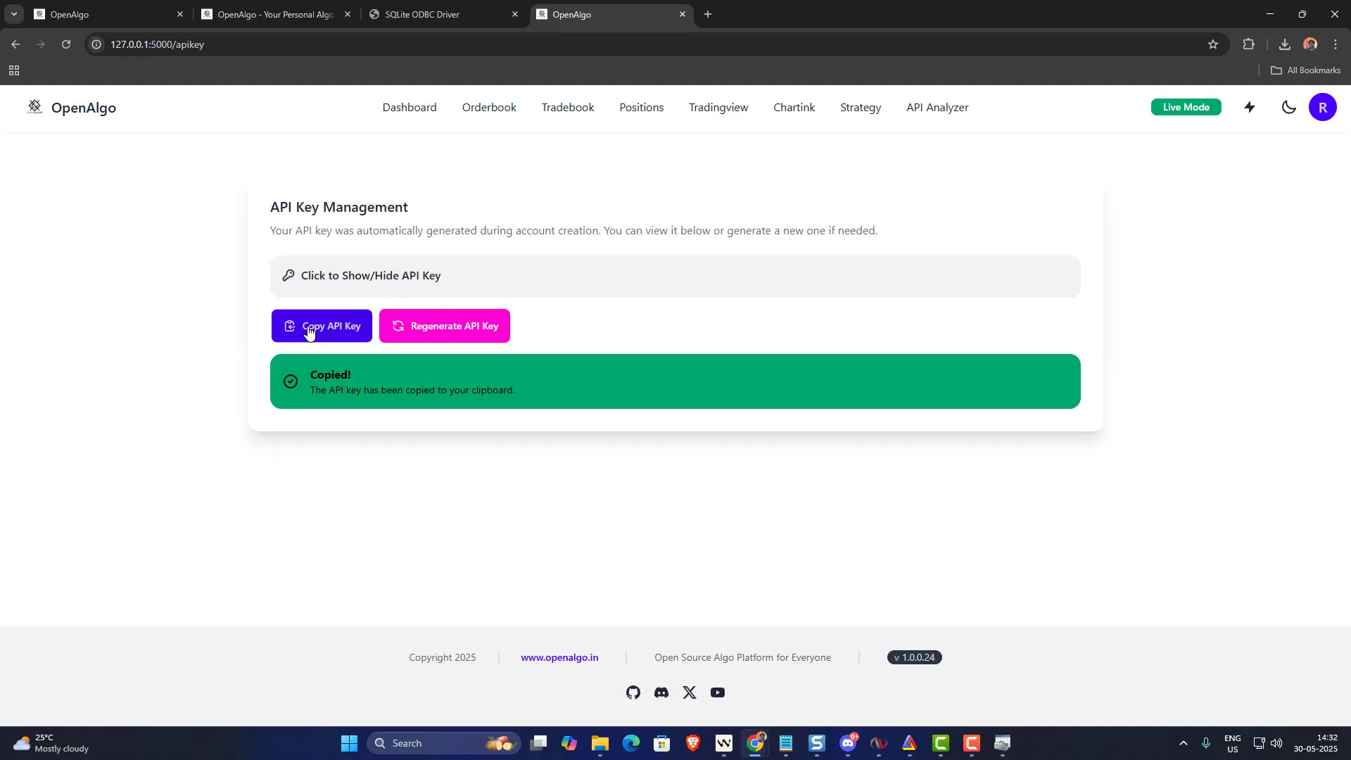
key("alt+Tab")
key("ctrl+v")
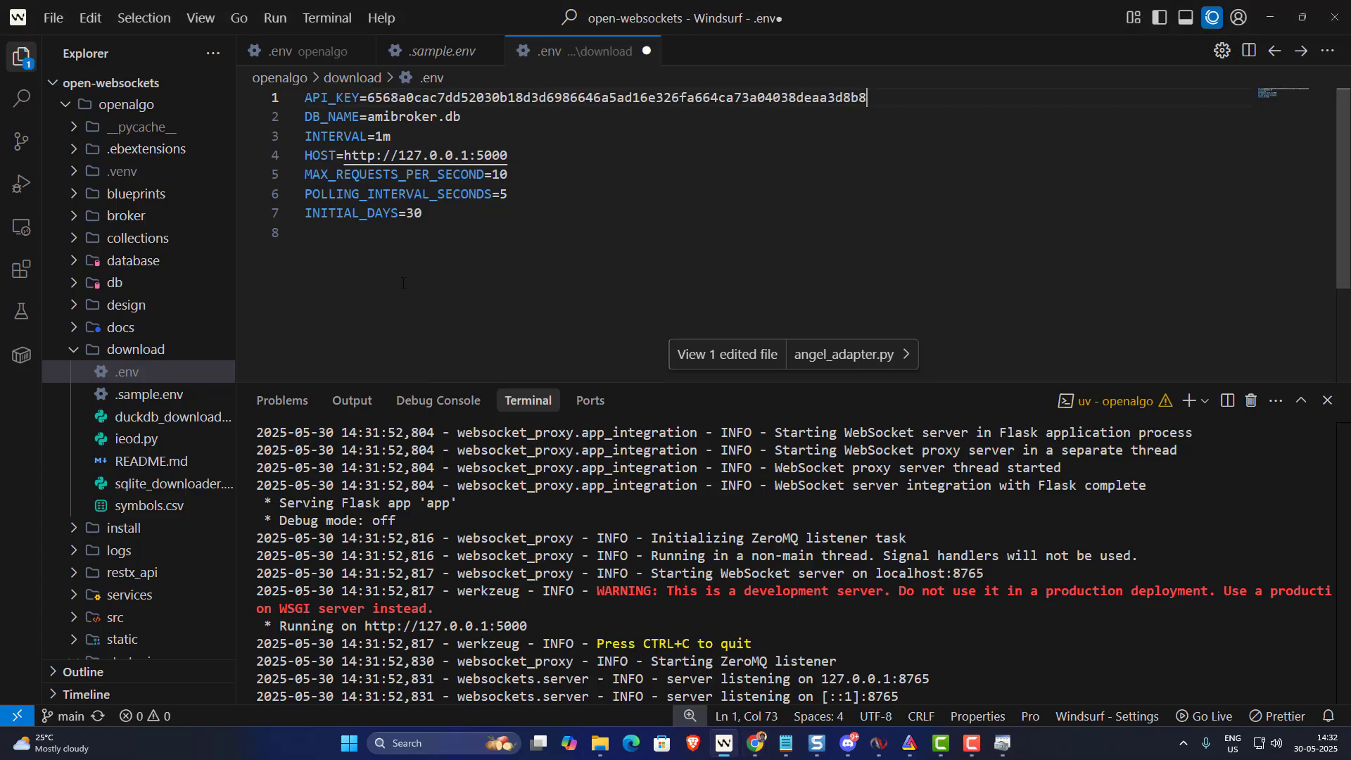
key("ctrl+s")
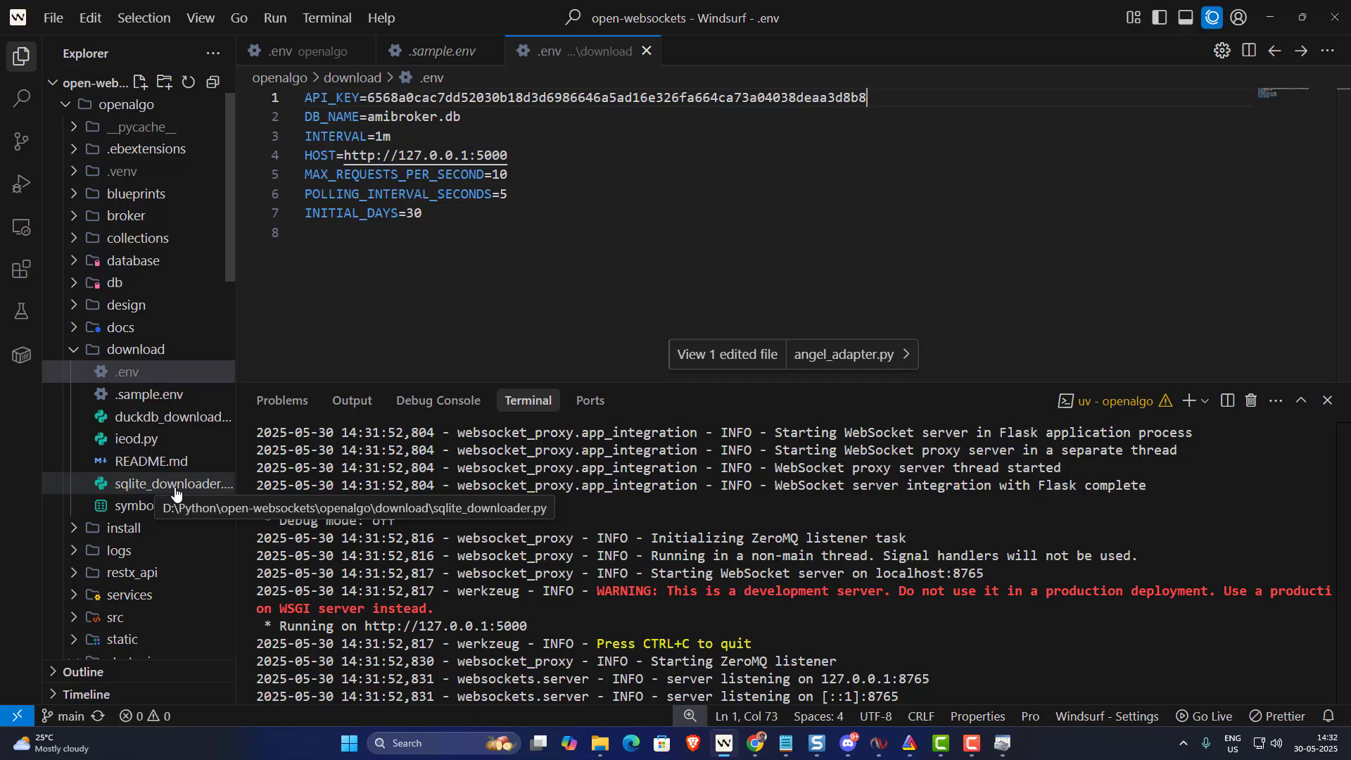
left_click_drag(384, 117, 462, 117)
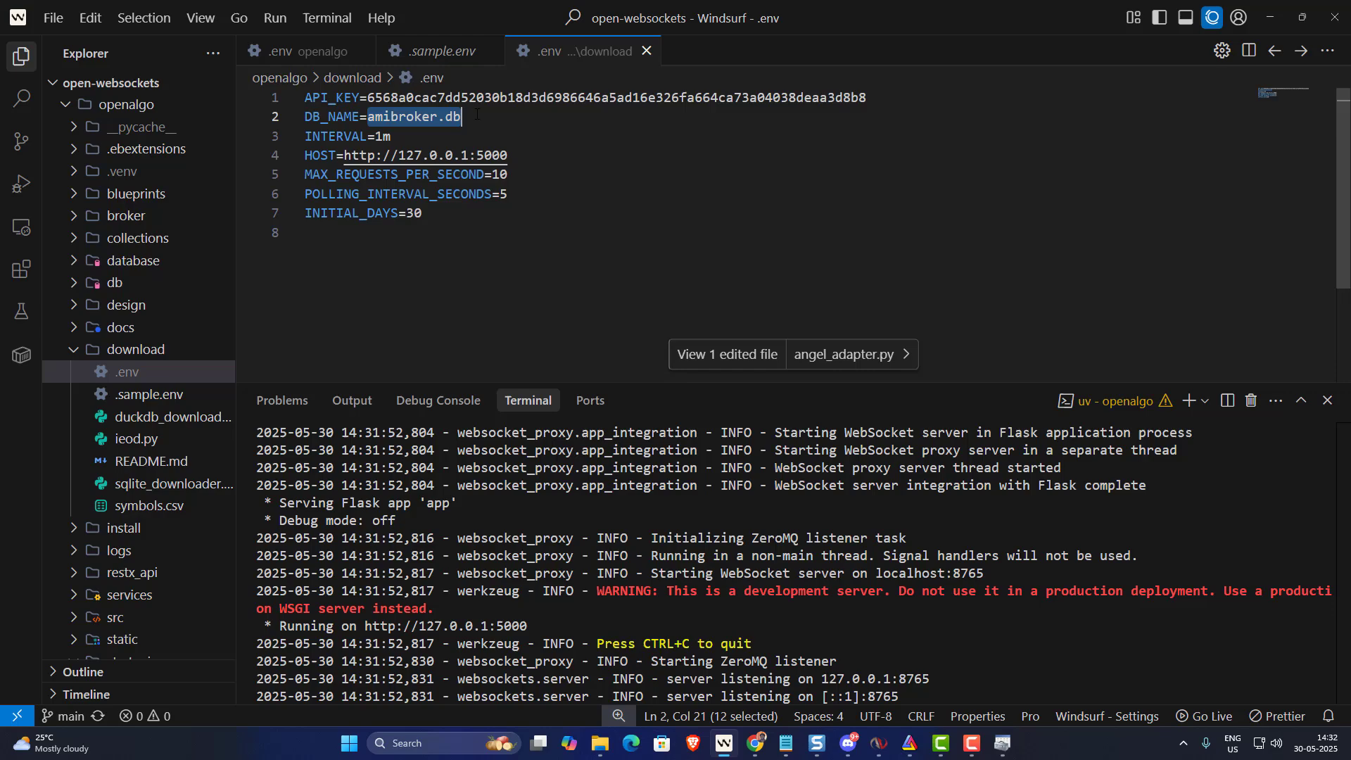
left_click(479, 306)
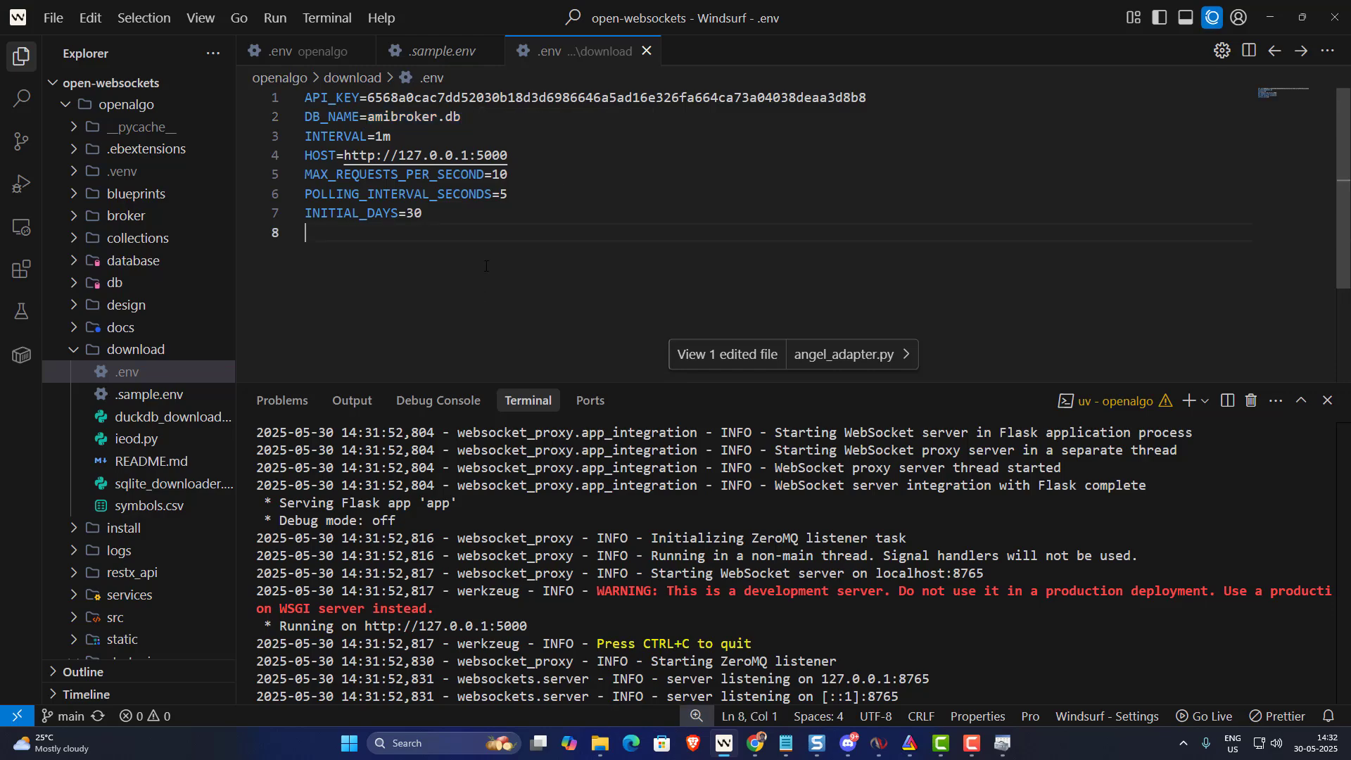
- Split the terminal and move the new PowerShell pane into the openalgo\download folder
left_click(1228, 400)
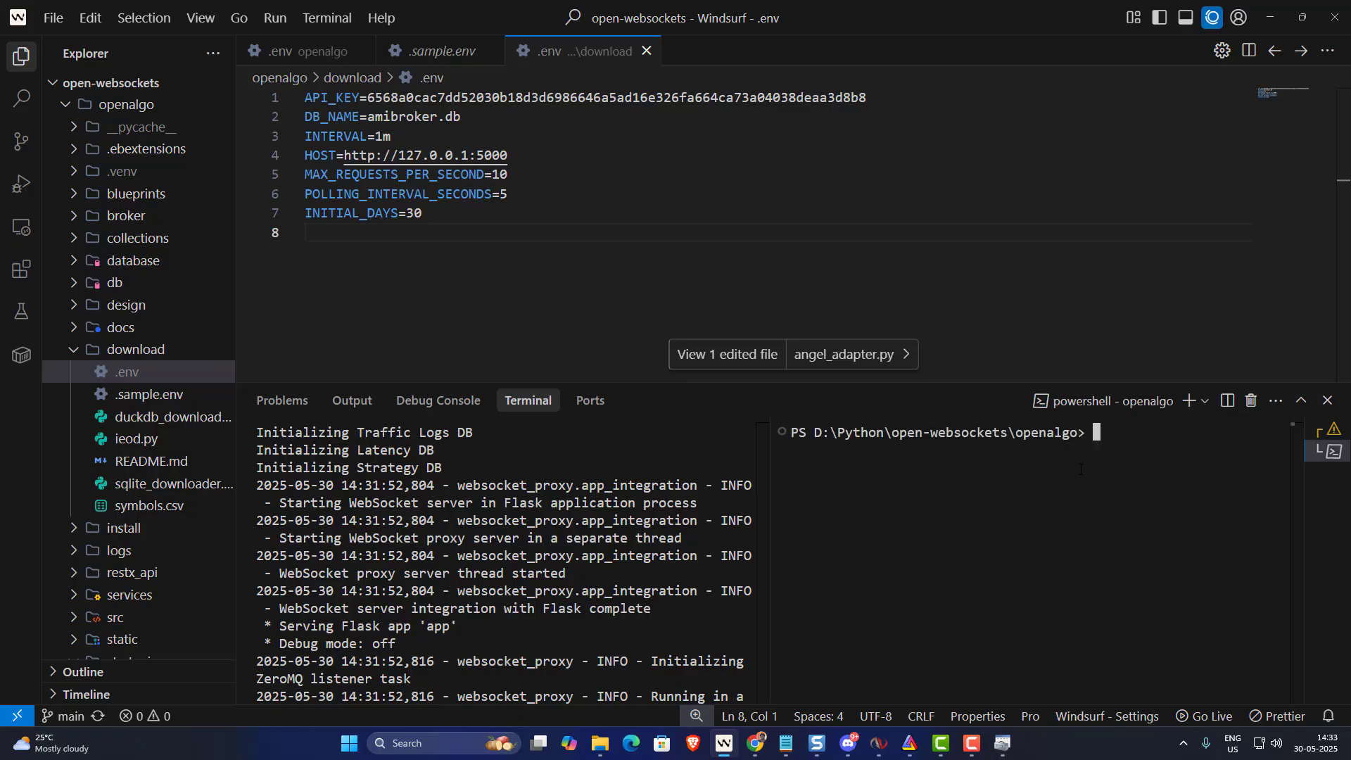
type("cd str")
key("Tab")
key("Return")
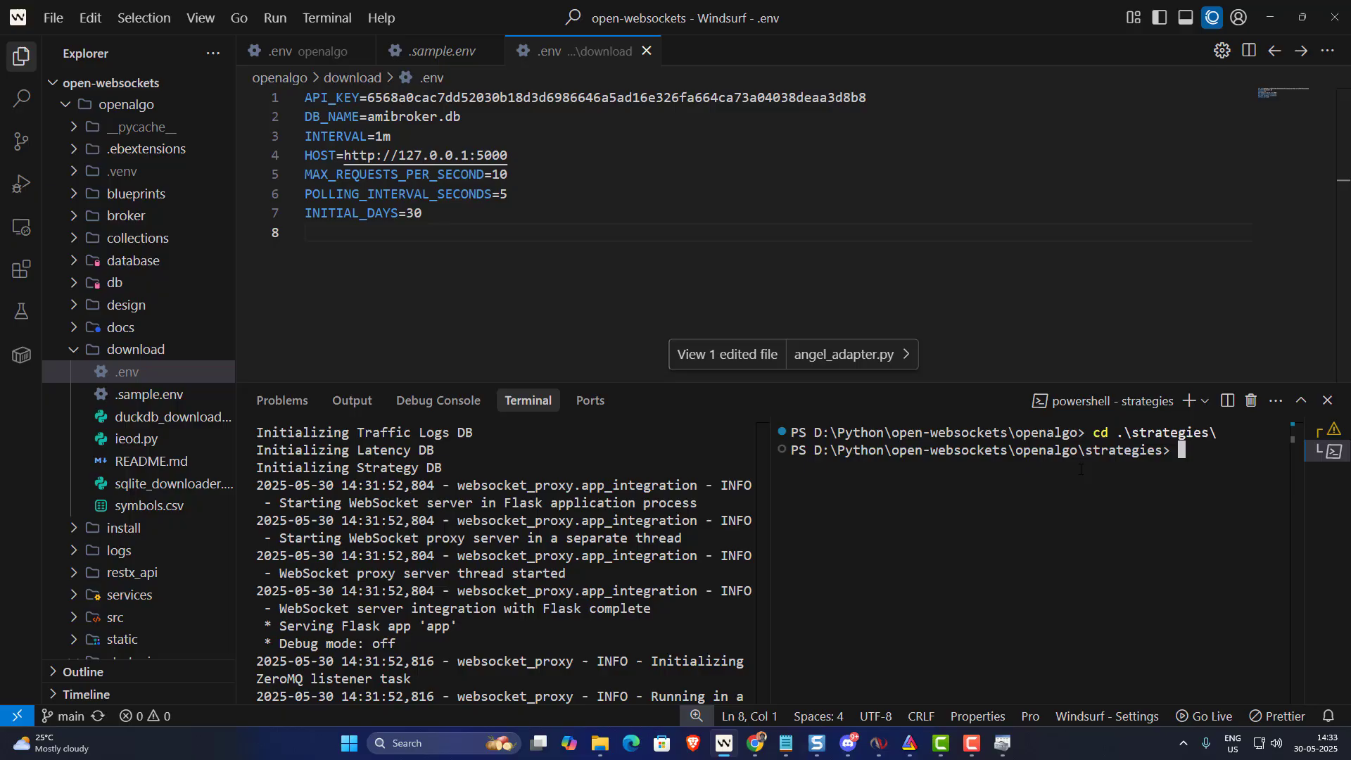
type("uv run")
key("BackSpace")
key("BackSpace")
key("BackSpace")
key("BackSpace")
key("BackSpace")
key("BackSpace")
key("BackSpace")
type("cd ..")
key("Return")
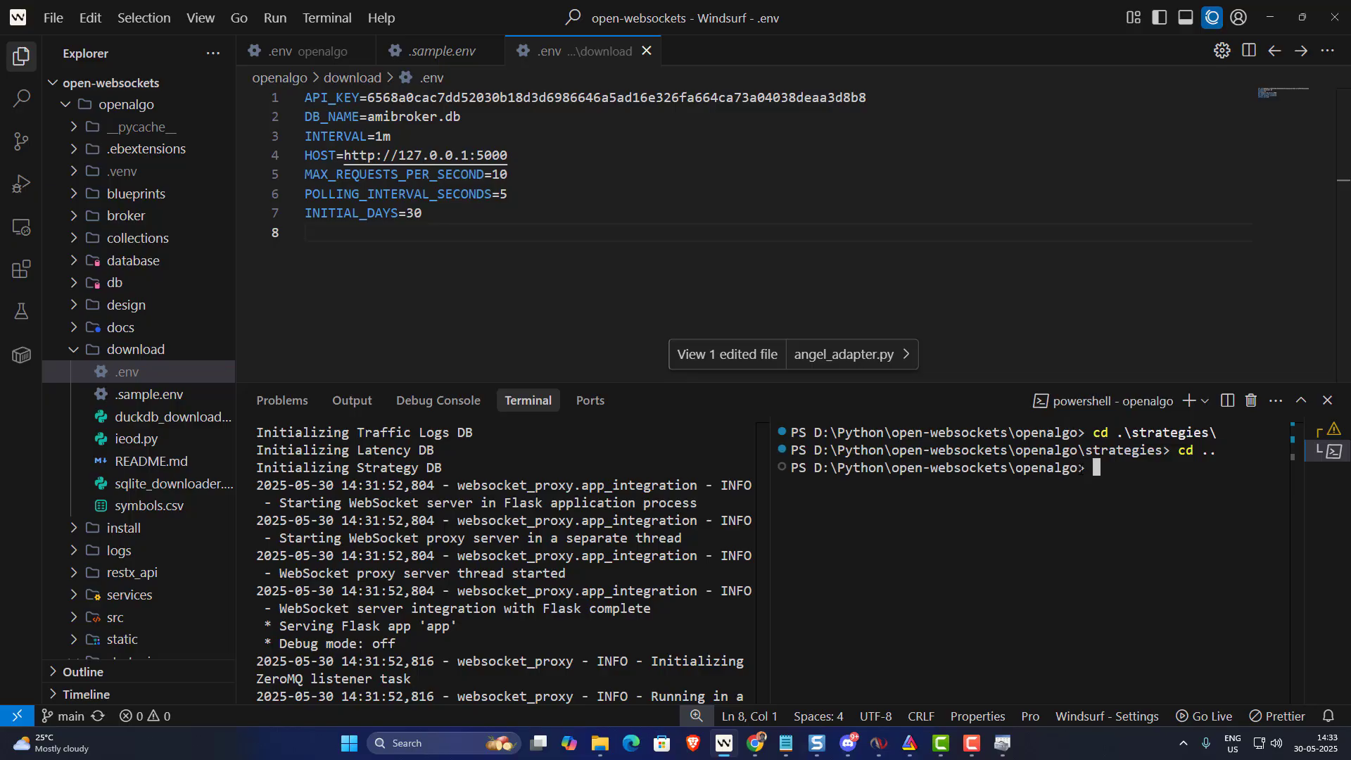
type("cd .\\download\\")
key("Return")
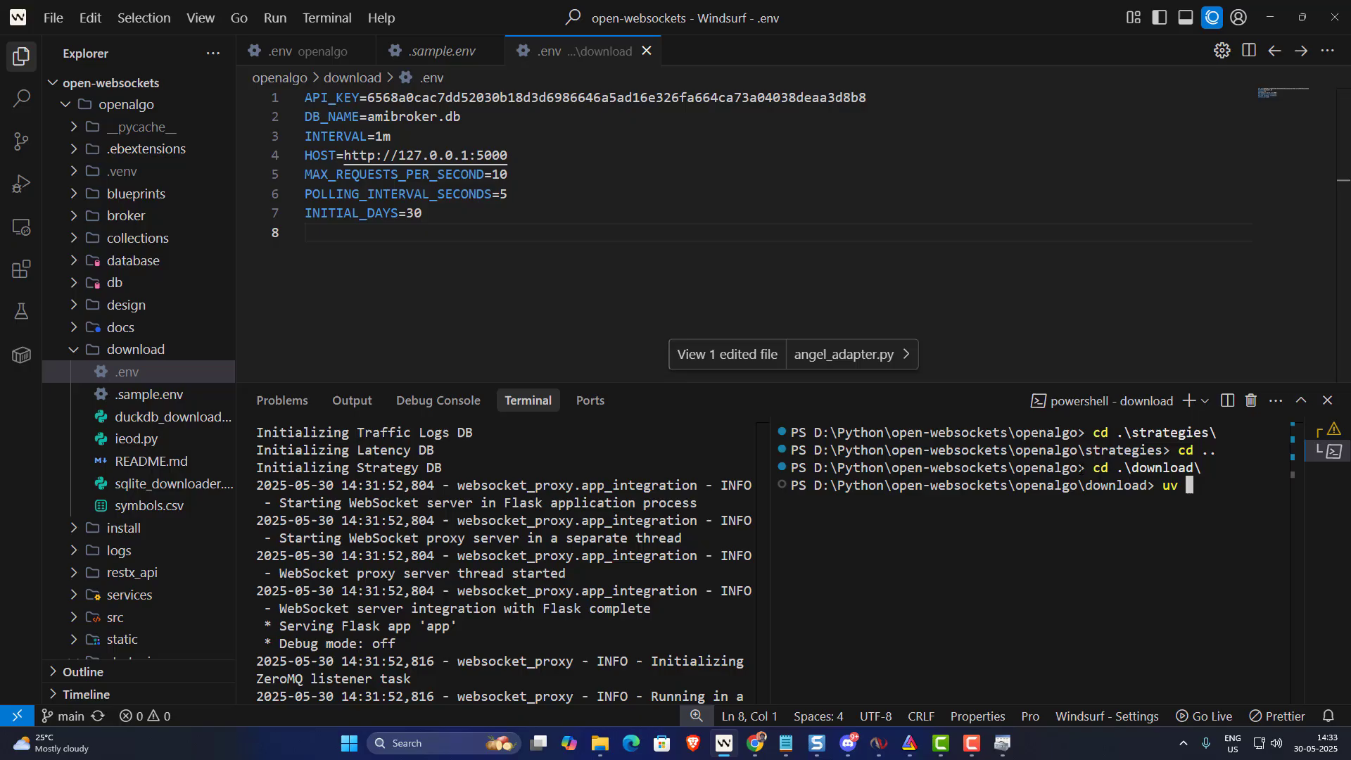
- Run 'uv run .\sqlite_downloader.py' to start inserting stock records
type("run")
type("sql")
key("Tab")
key("Return")
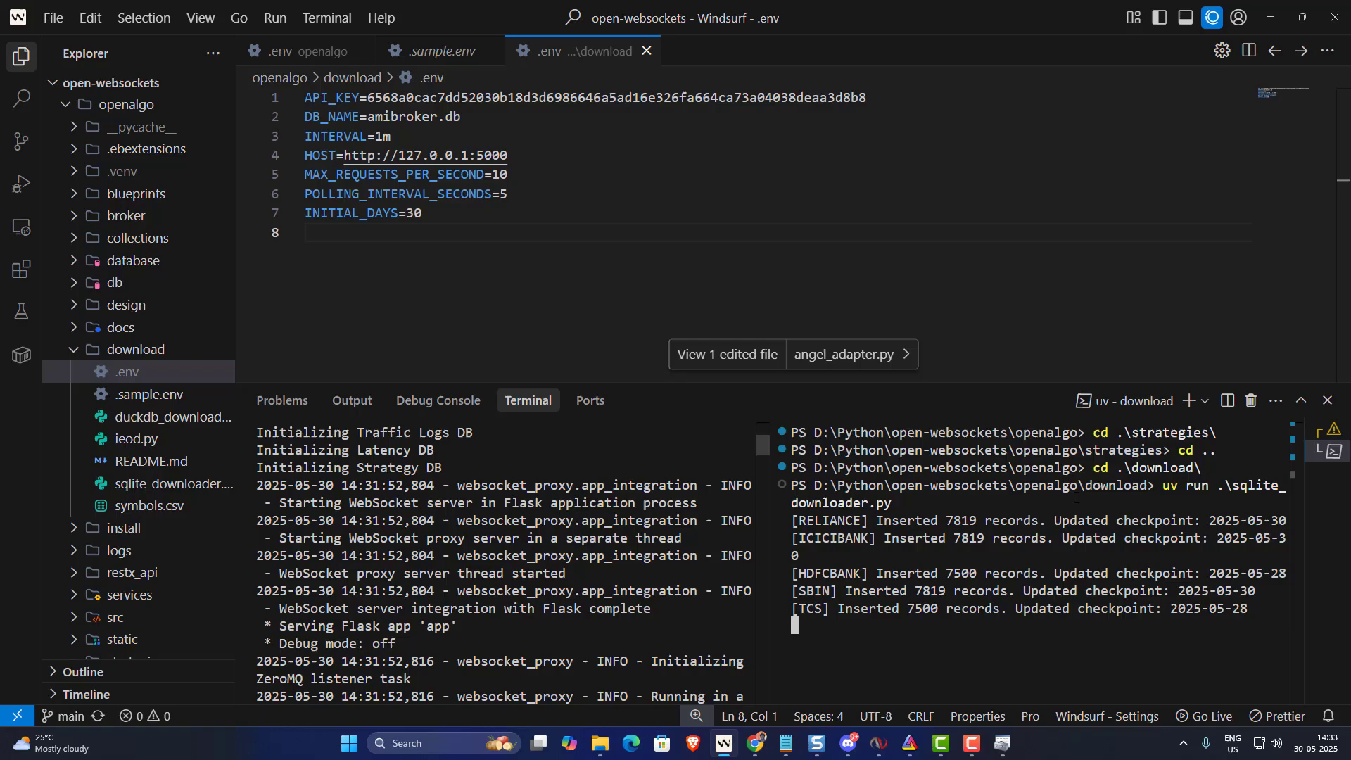
- Review symbols.csv (RELIANCE, ICICIBANK, HDFCBANK, SBIN, TCS, INFY) and expand the db folder to show amibroker.db
left_click(145, 505)
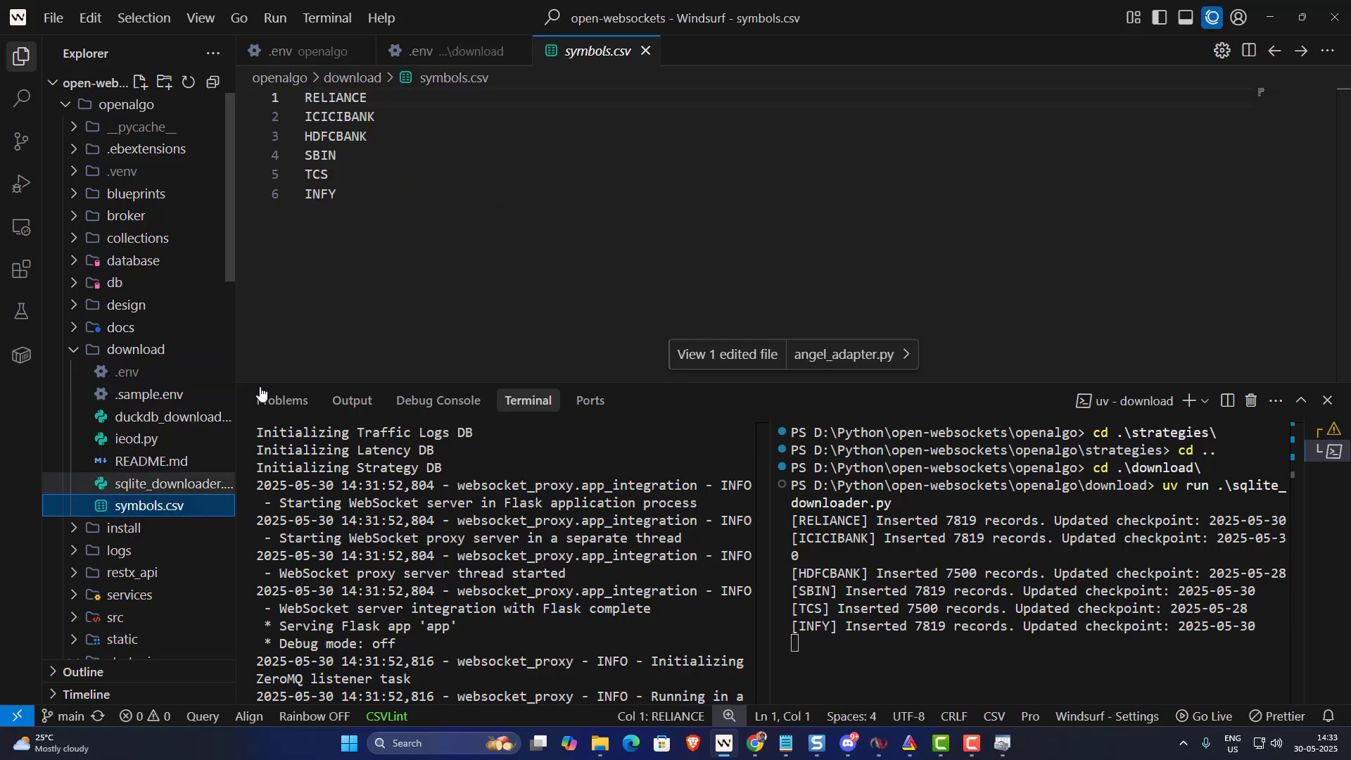
left_click_drag(338, 200, 305, 98)
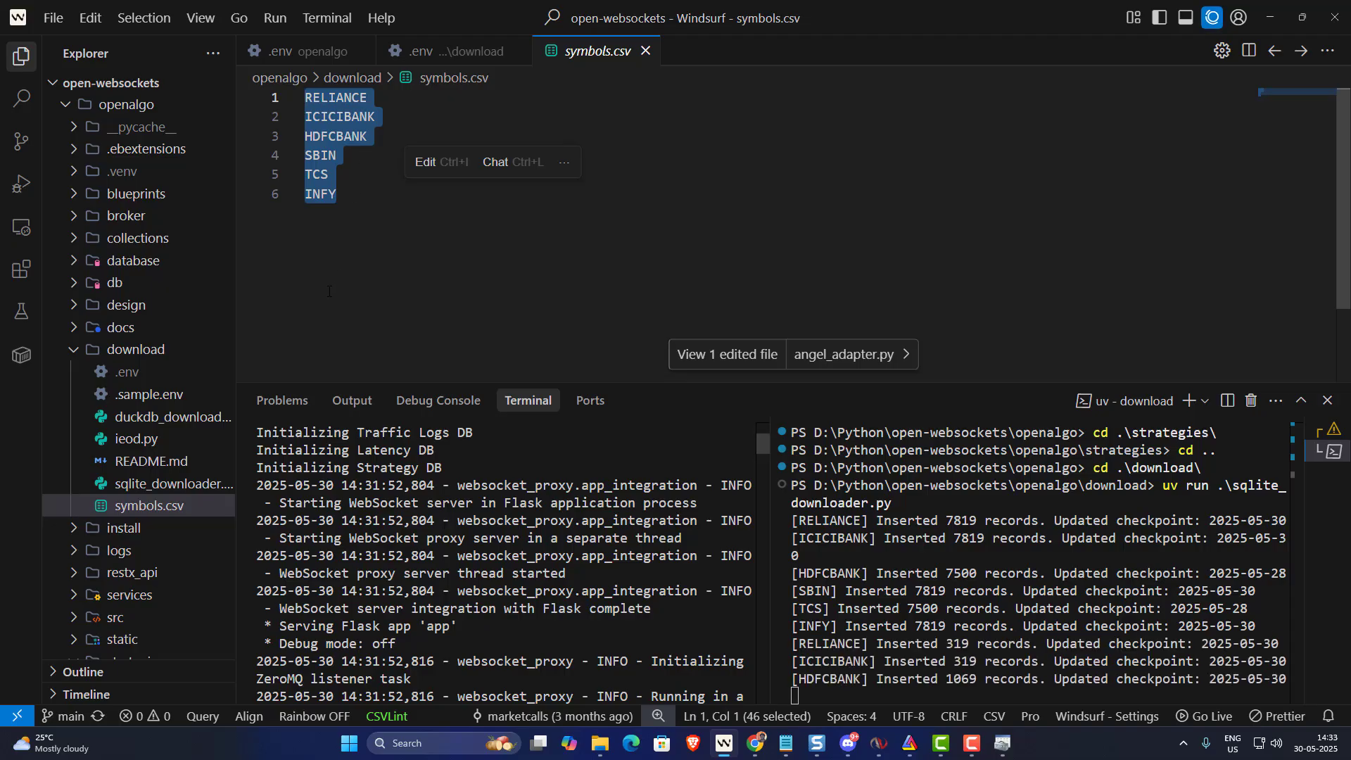
left_click(345, 201)
key("shift+Up")
key("shift+Up")
key("shift+Up")
key("shift+Up")
key("shift+Up")
key("shift+Up")
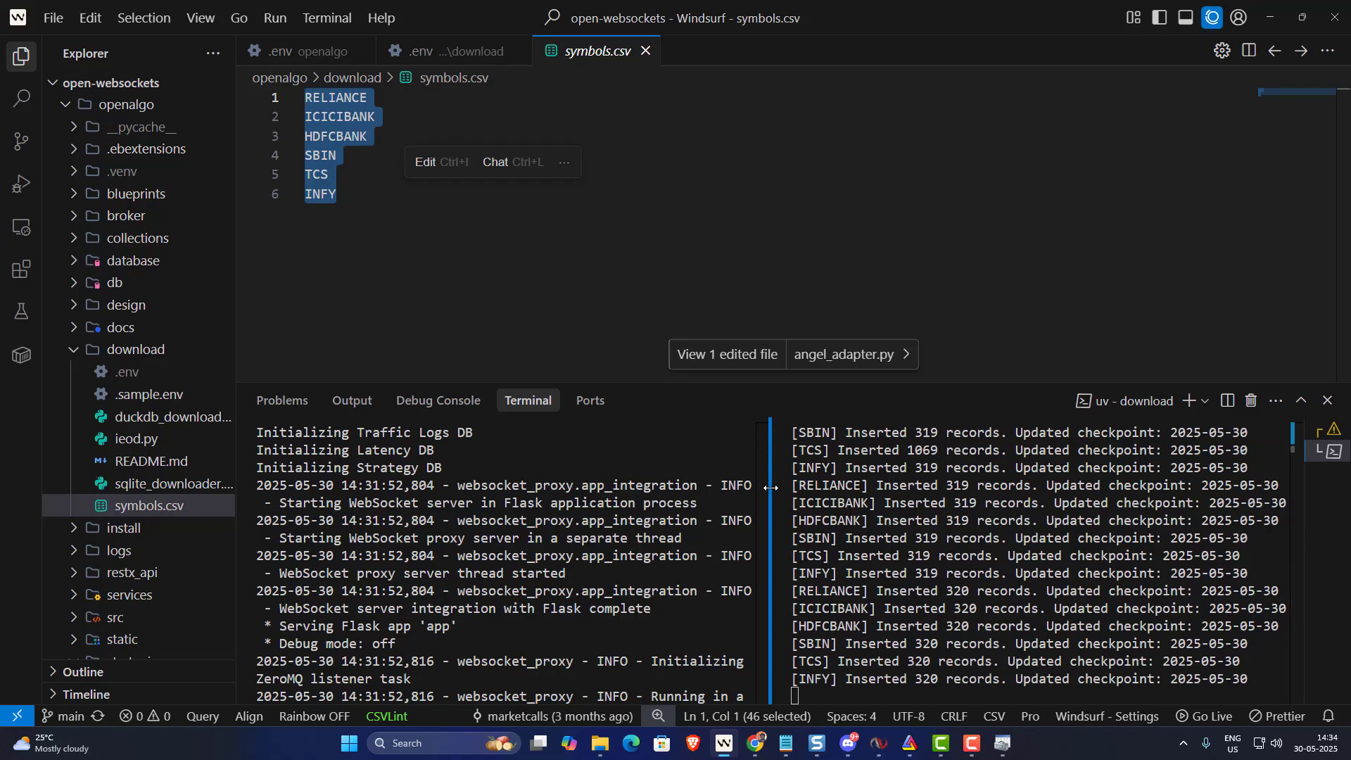
left_click(76, 284)
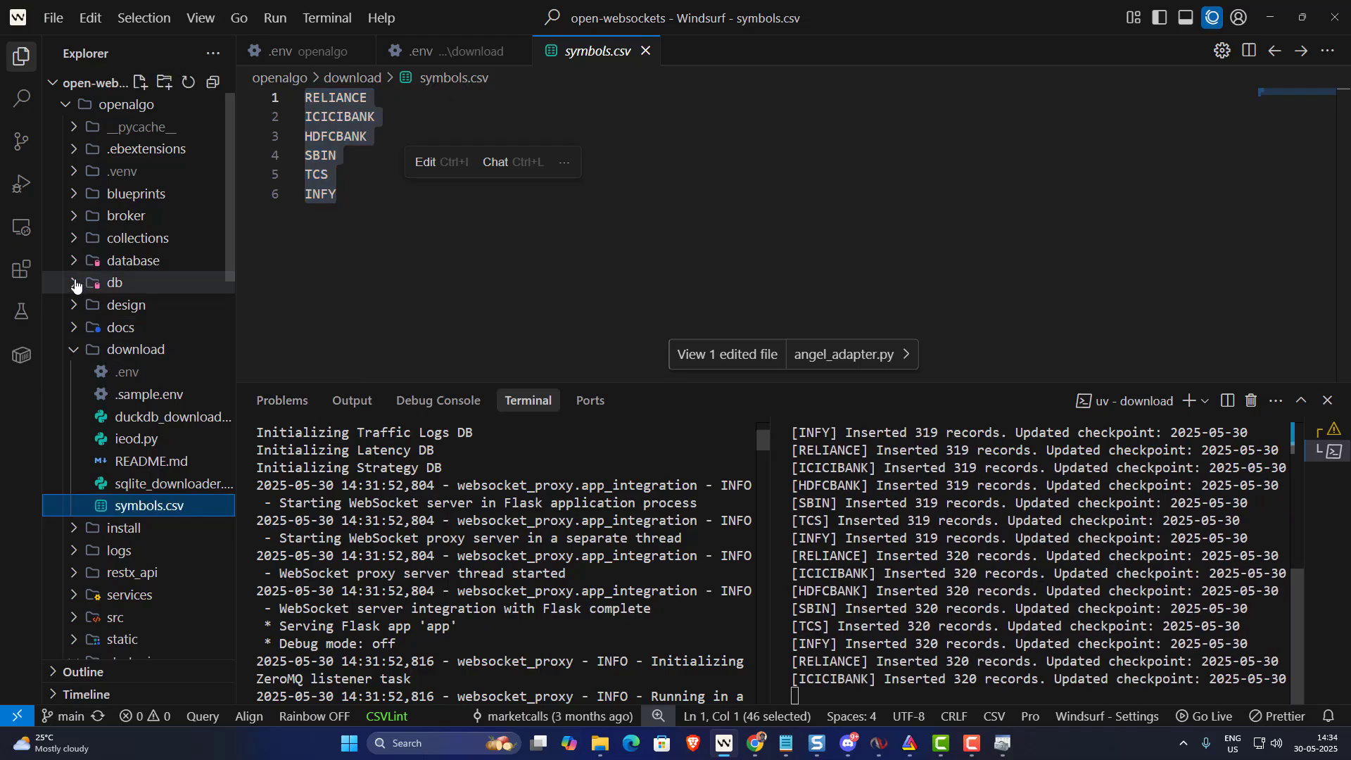
left_click(76, 284)
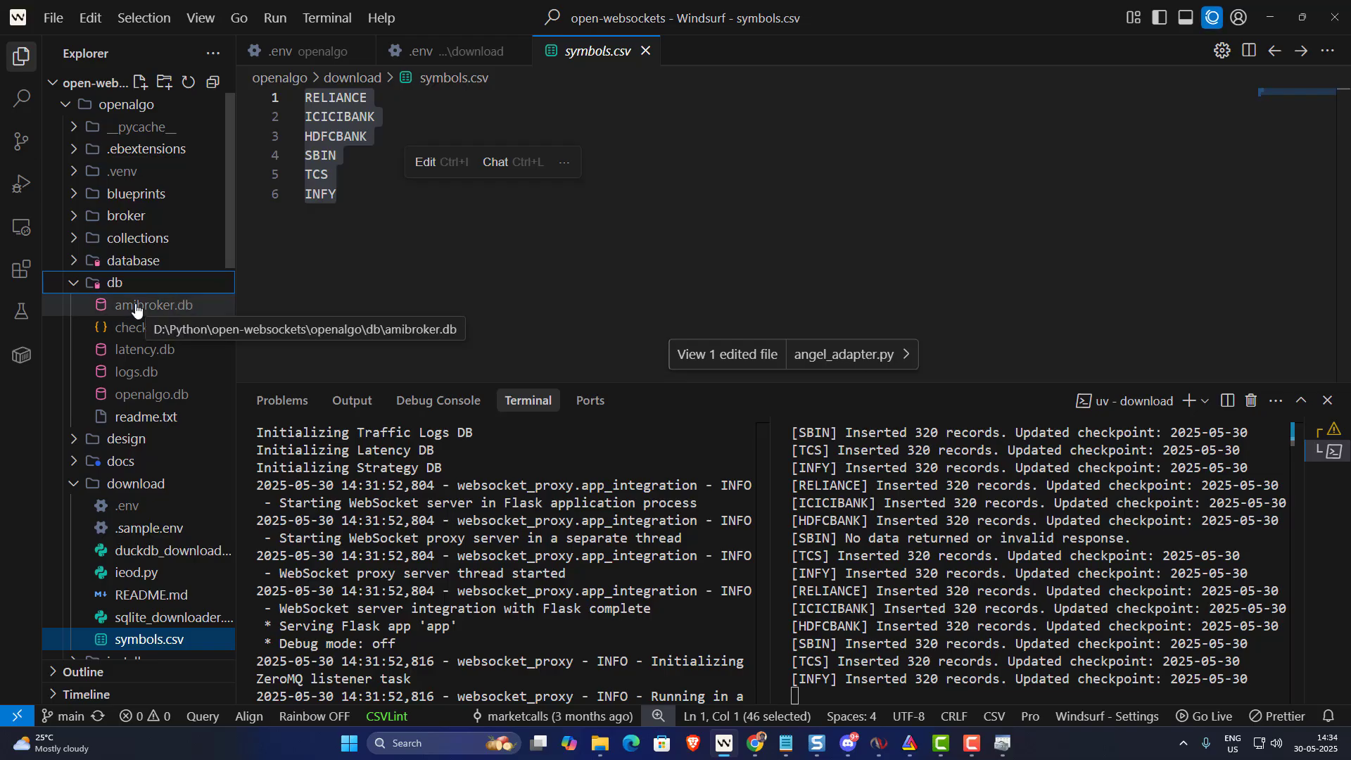
- Add a user data source on the SQLite3 ODBC Driver and enter AmiSqlite as its name
left_click(1004, 743)
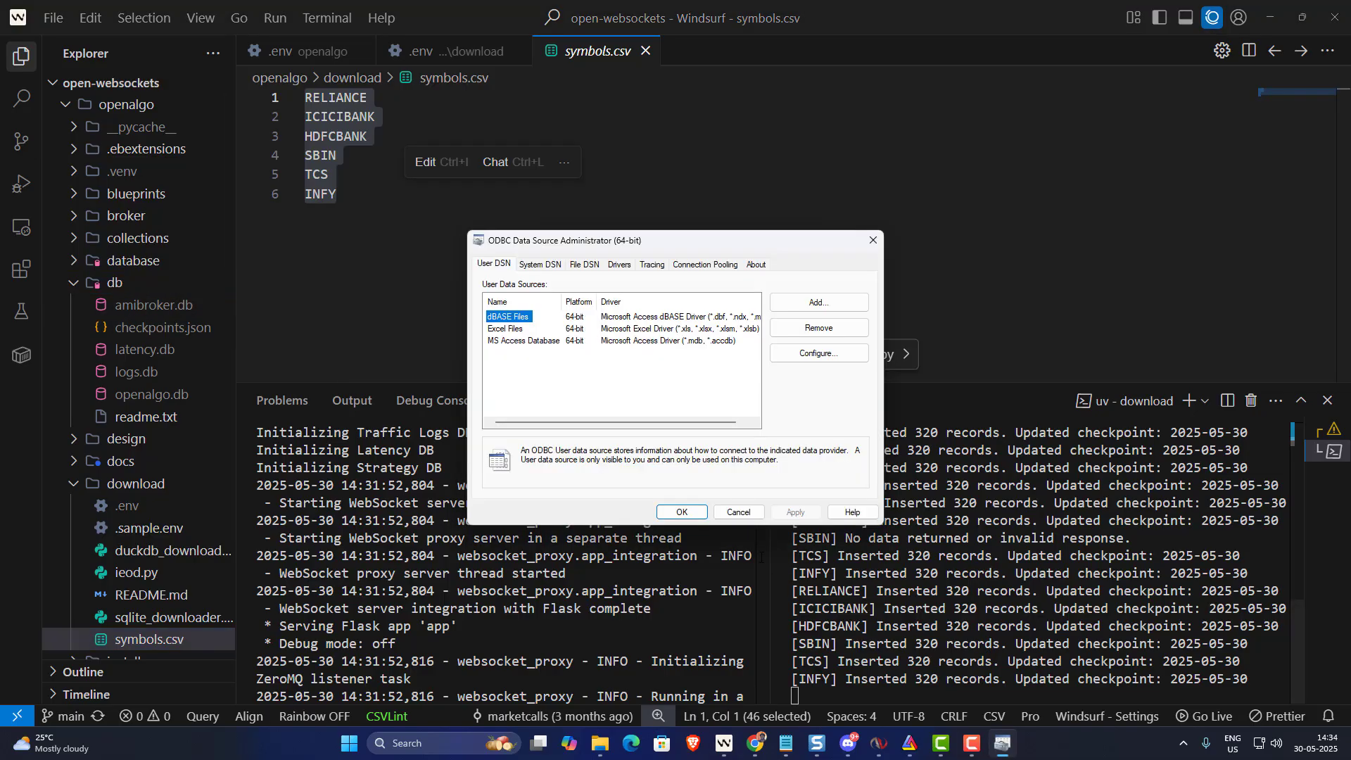
left_click(817, 303)
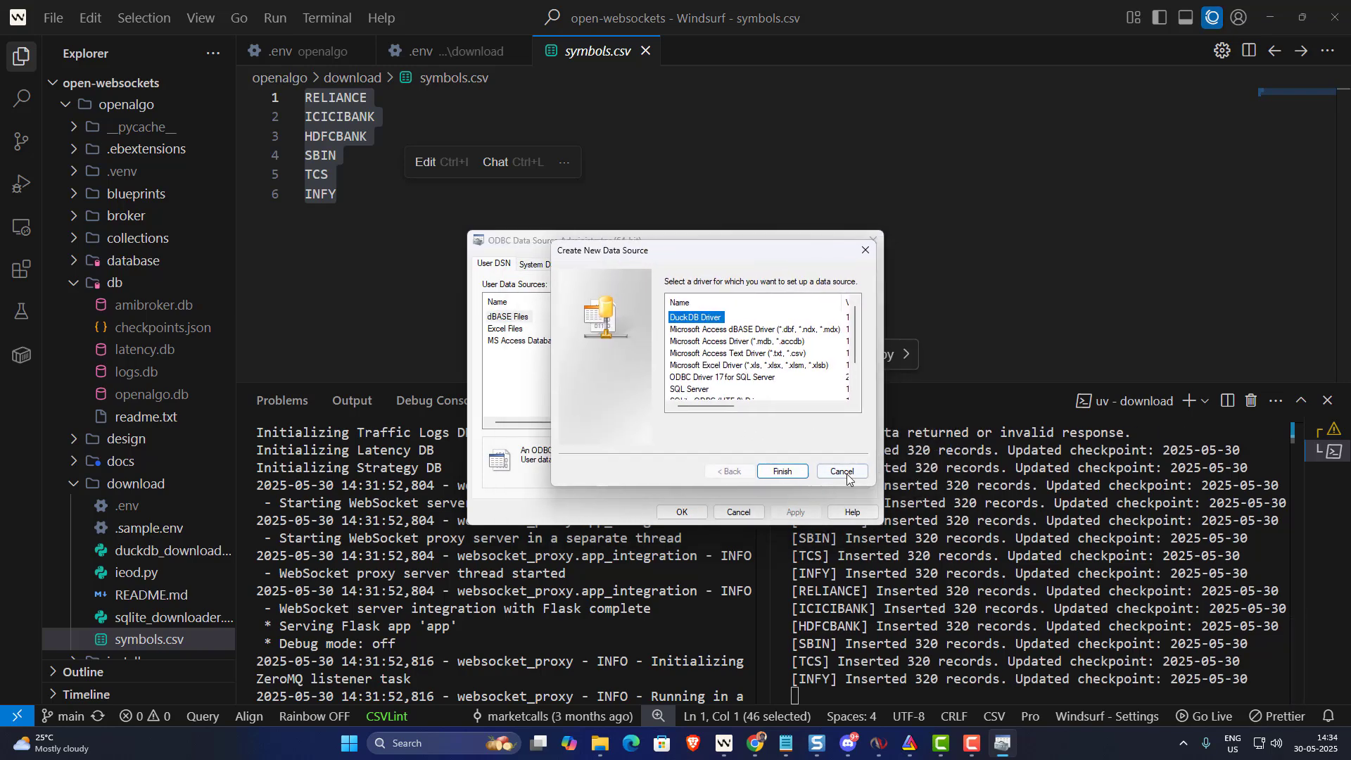
left_click(808, 485)
left_click(817, 302)
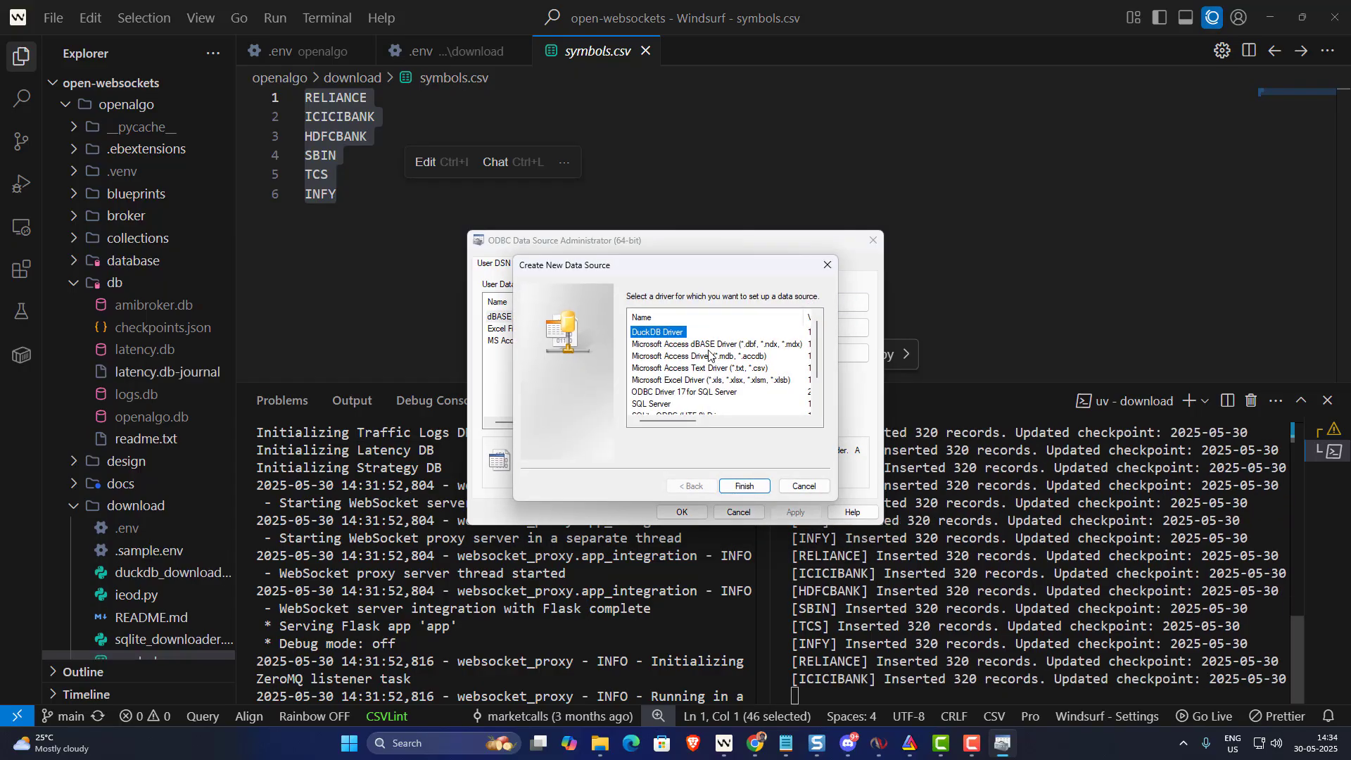
scroll(679, 381, "down", 3)
left_click(657, 407)
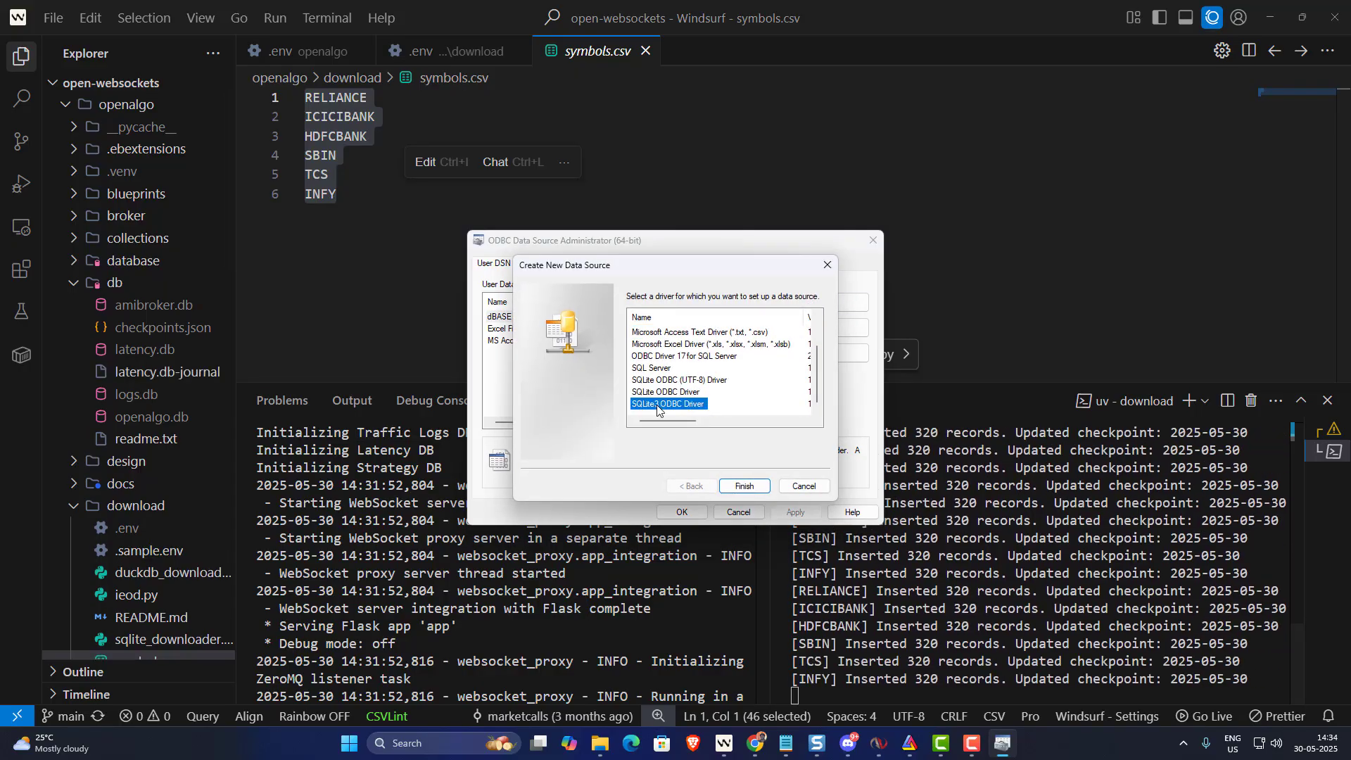
left_click(748, 487)
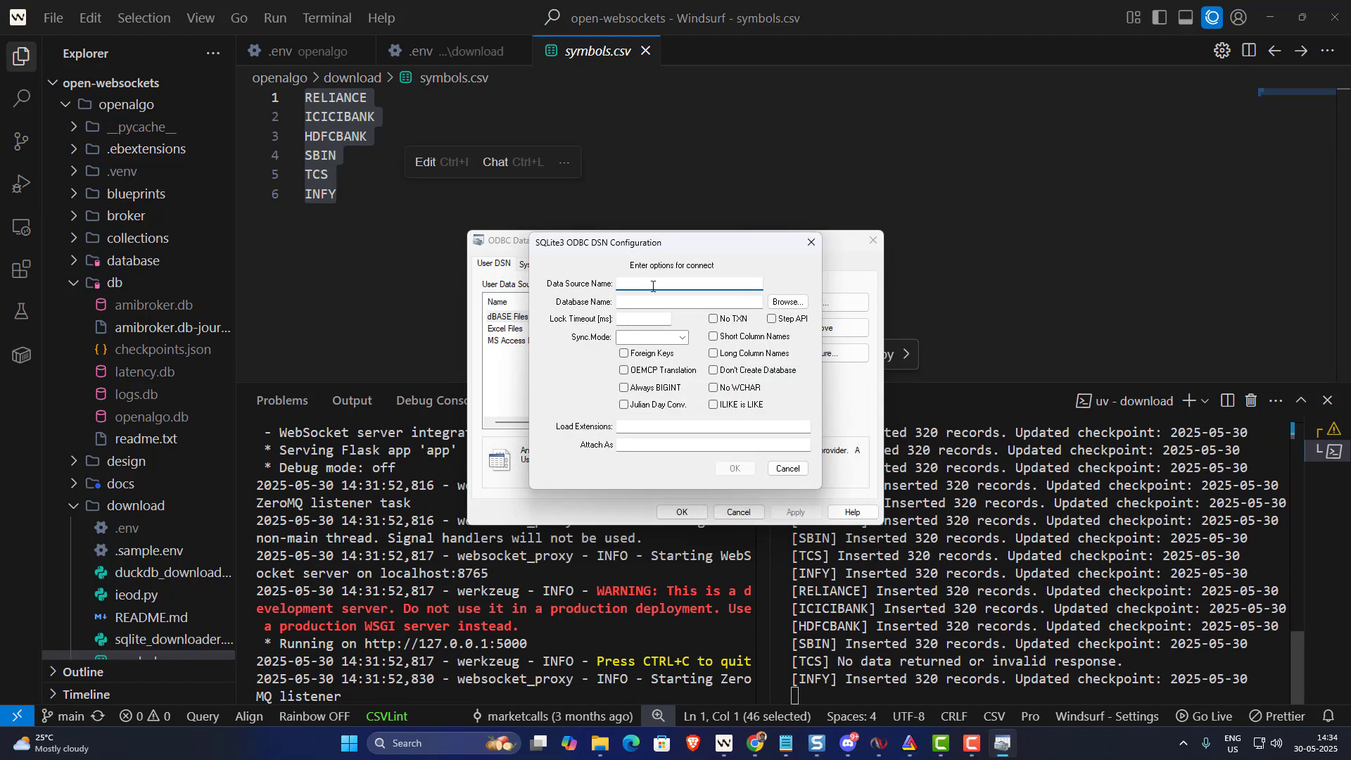
type("AmiSql")
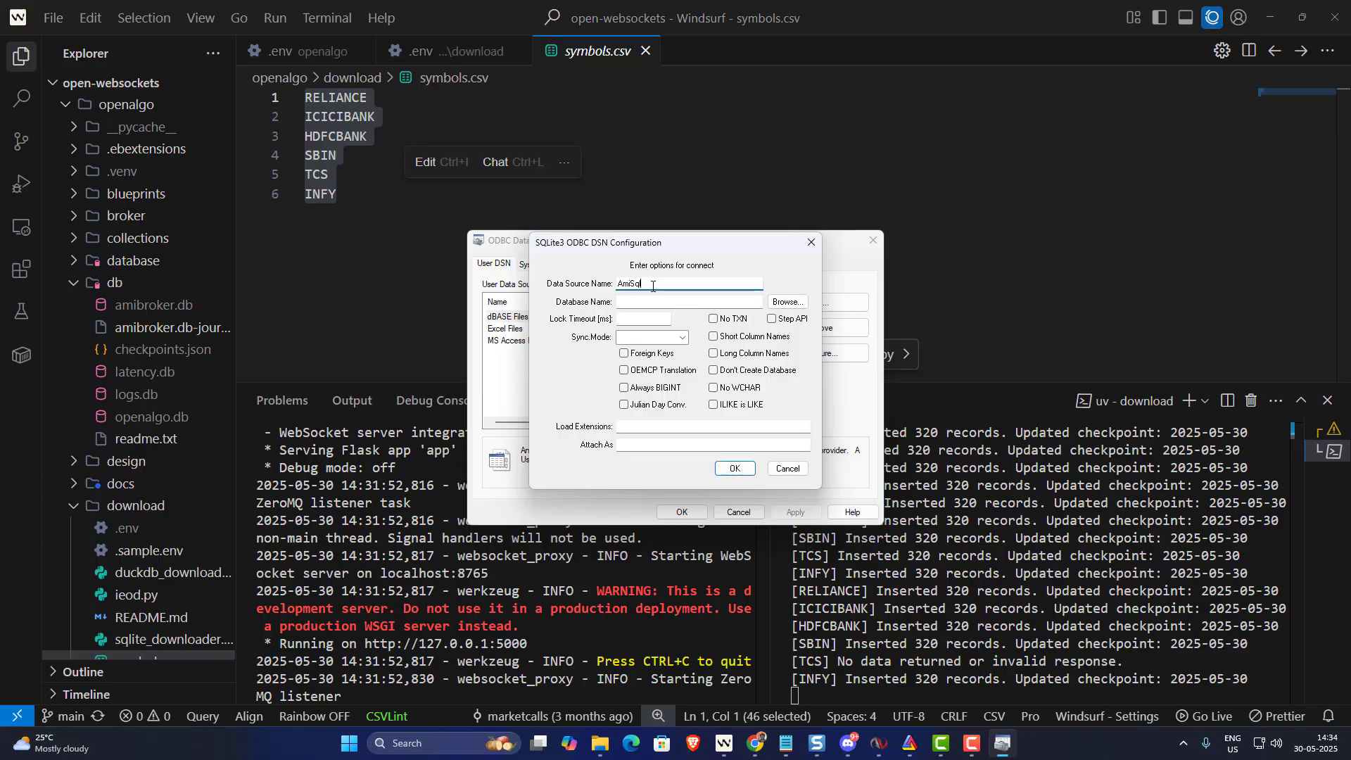
type("ite")
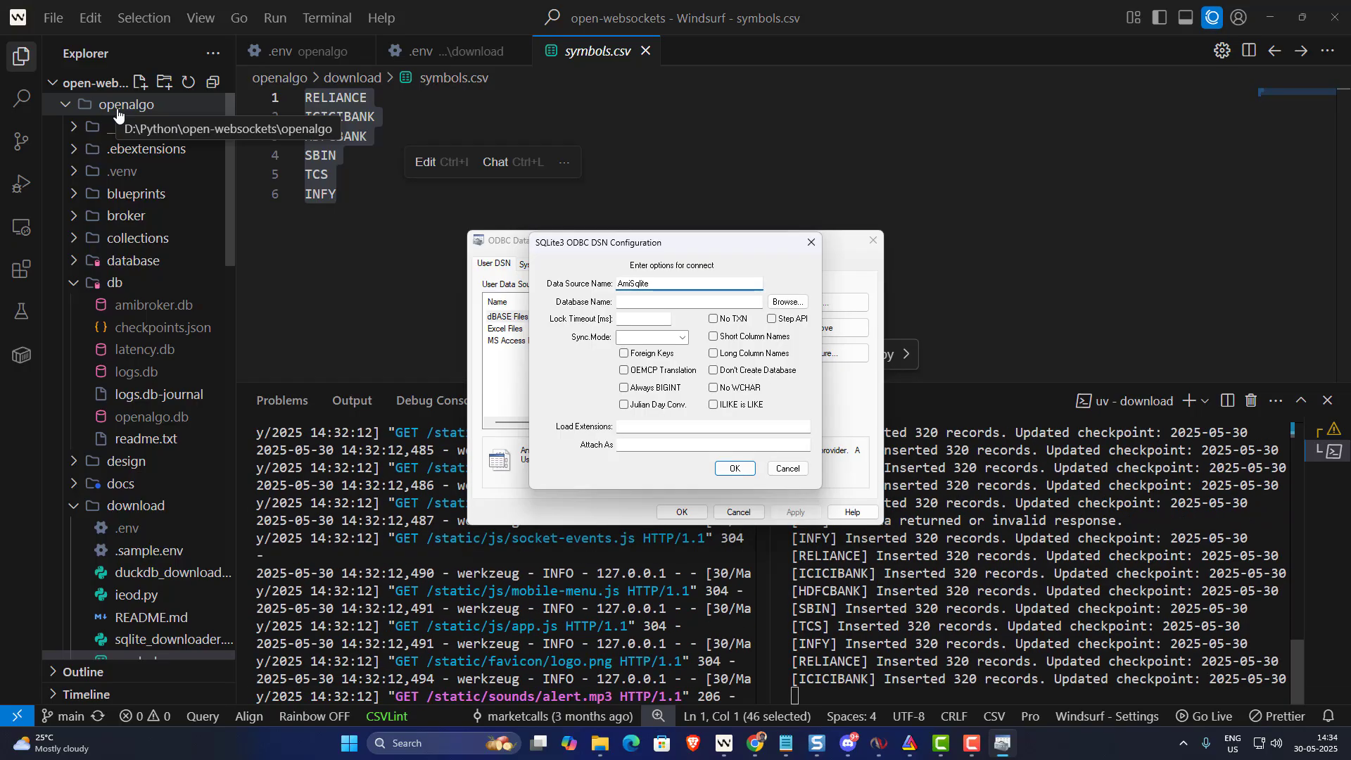
- Set AmiSqlite's database to amibroker in D:\Python\open-websockets\openalgo\db and save the data source
left_click(781, 304)
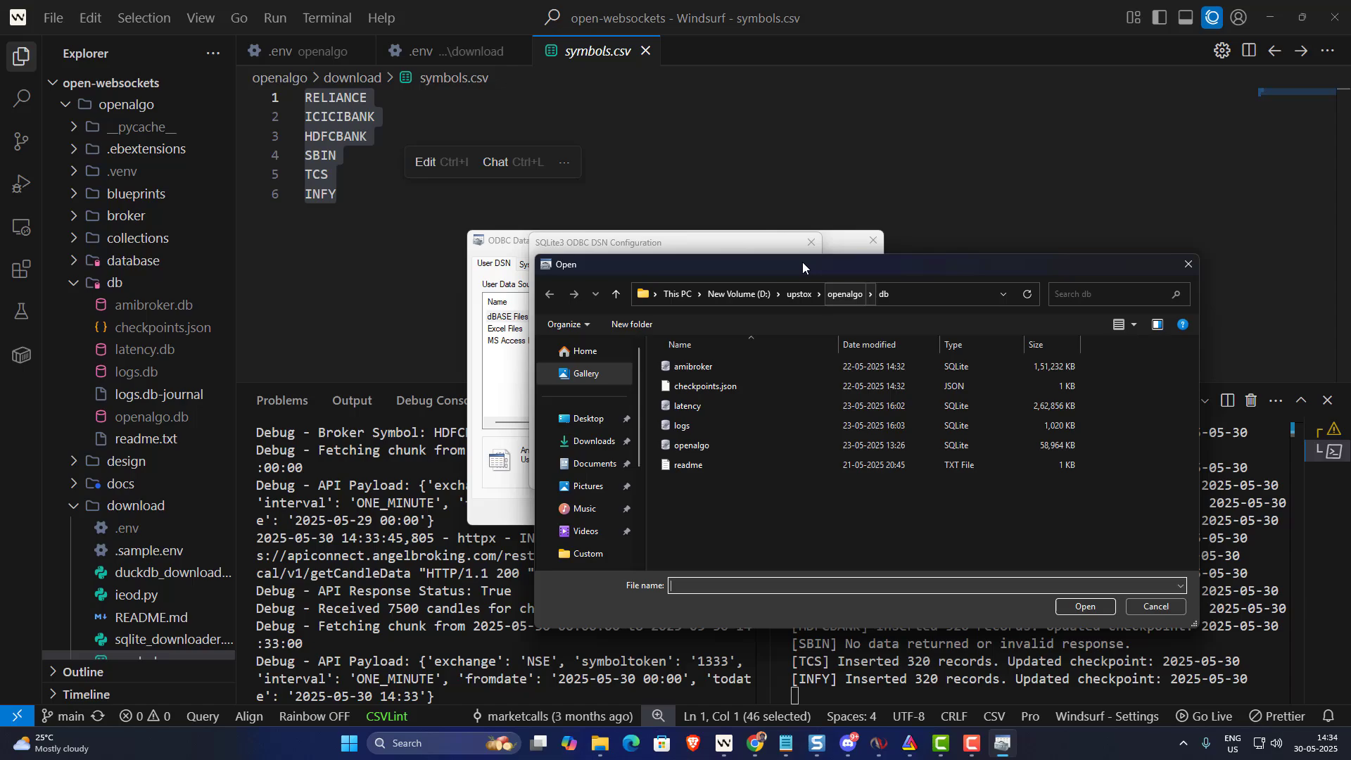
left_click(708, 296)
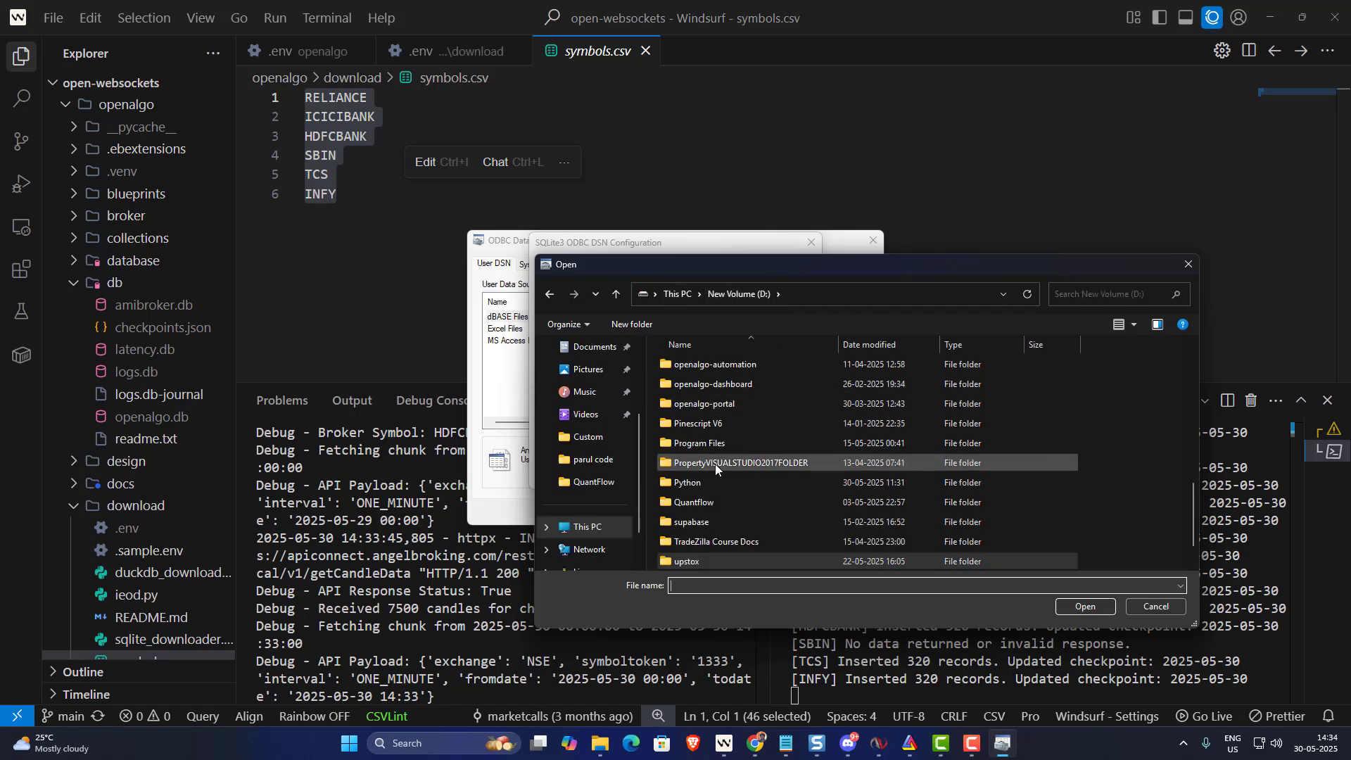
double_click(678, 484)
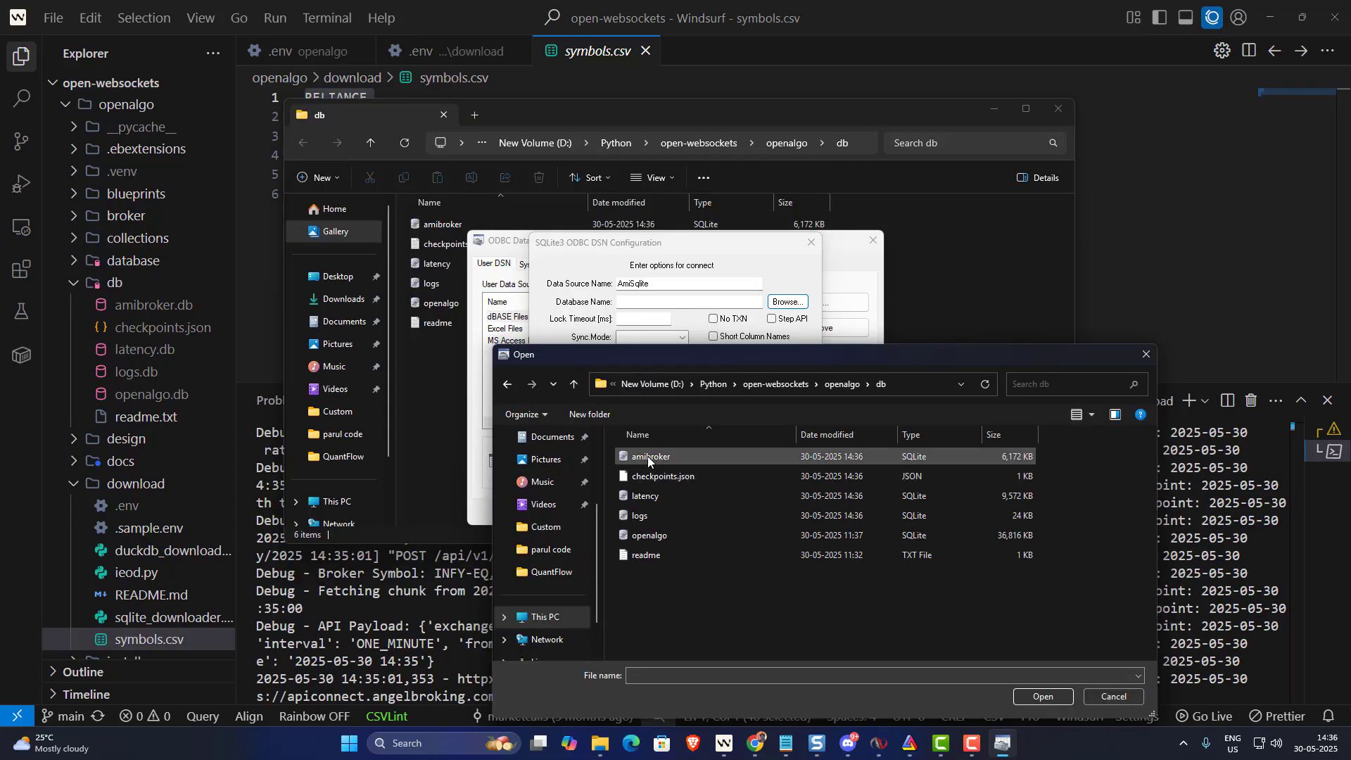
left_click(648, 456)
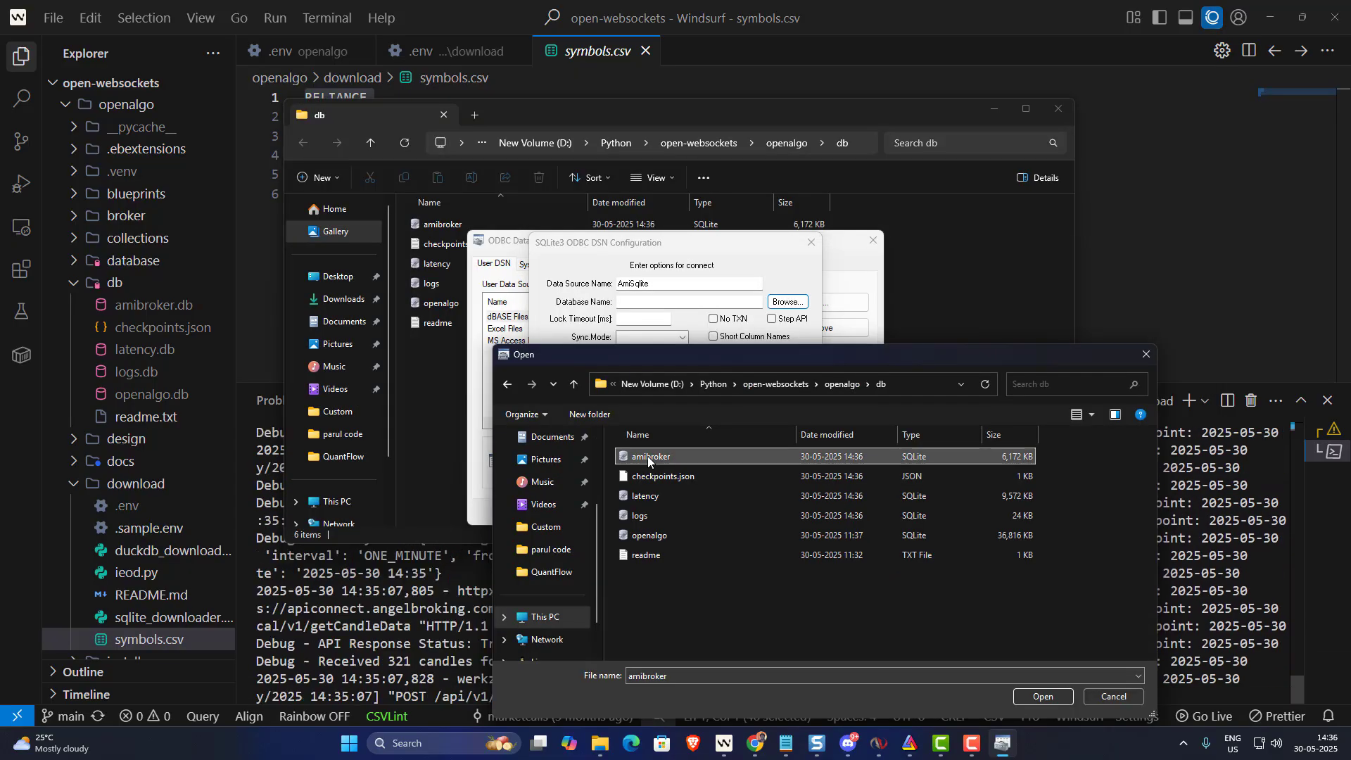
left_click(1042, 697)
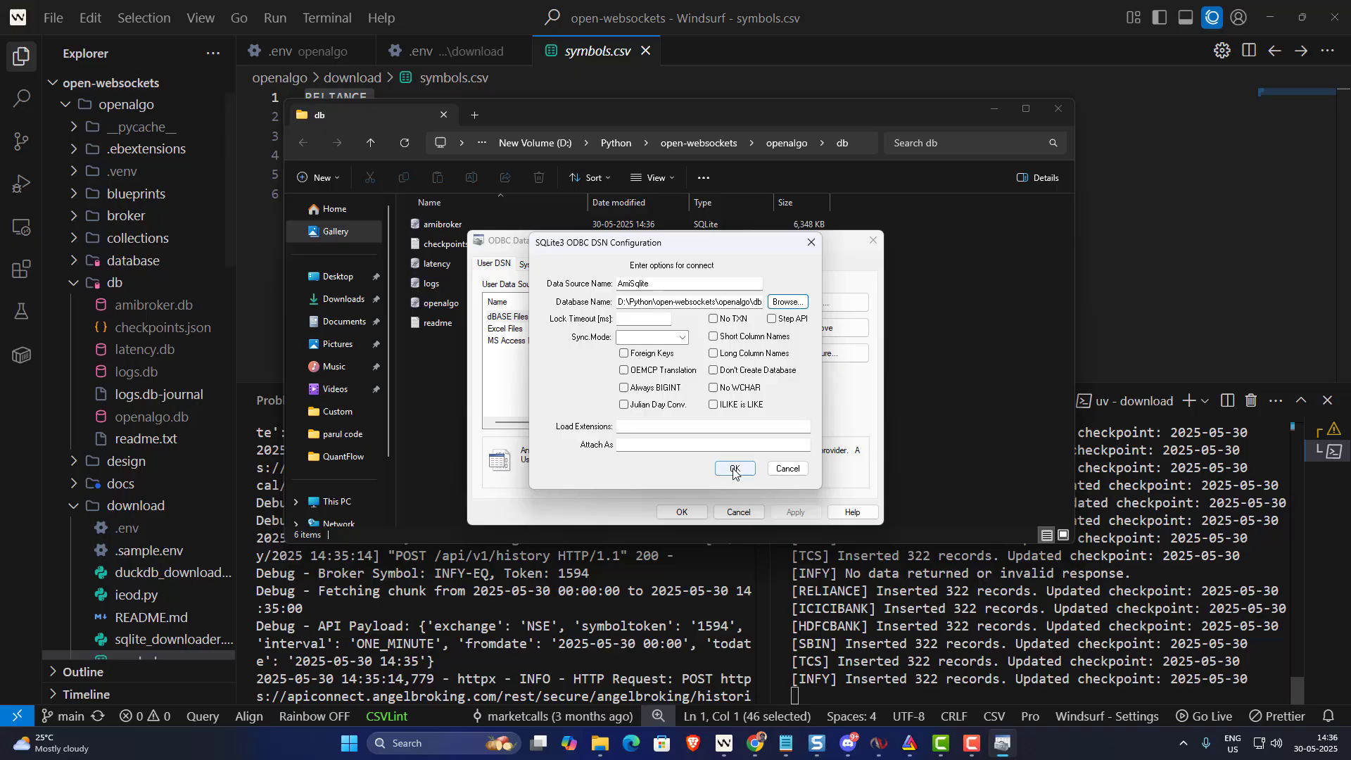
left_click(734, 469)
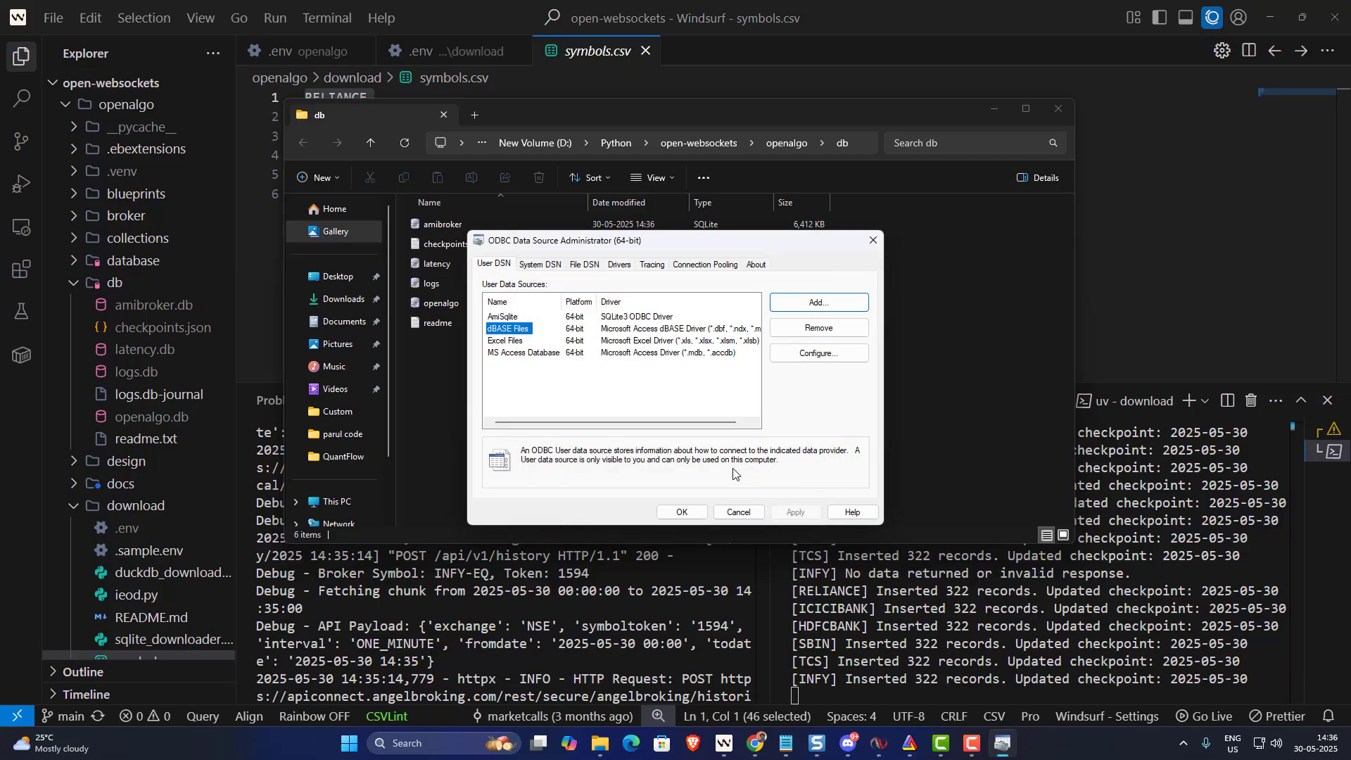
left_click(505, 318)
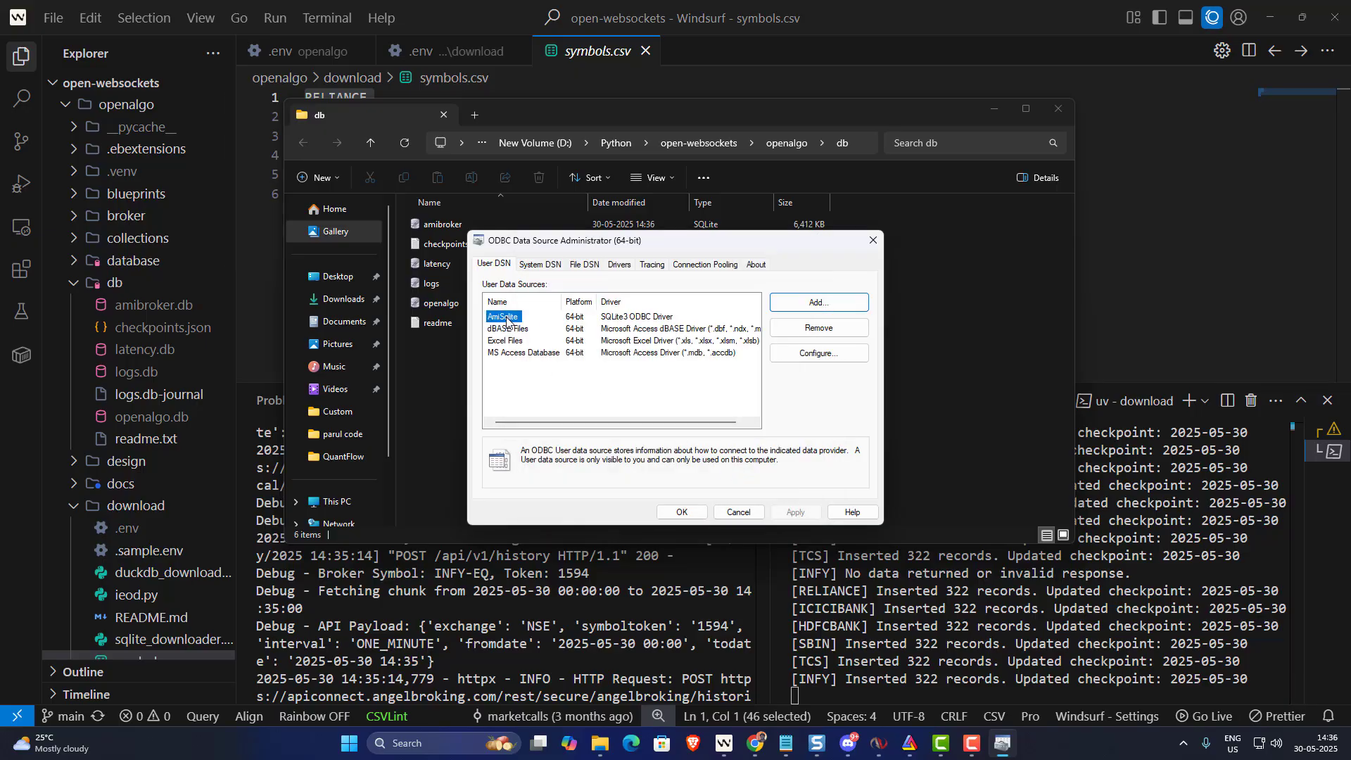
- Close the ODBC administrator and create a new AmiBroker database folder named 'SqliteDB NSE'
left_click(683, 513)
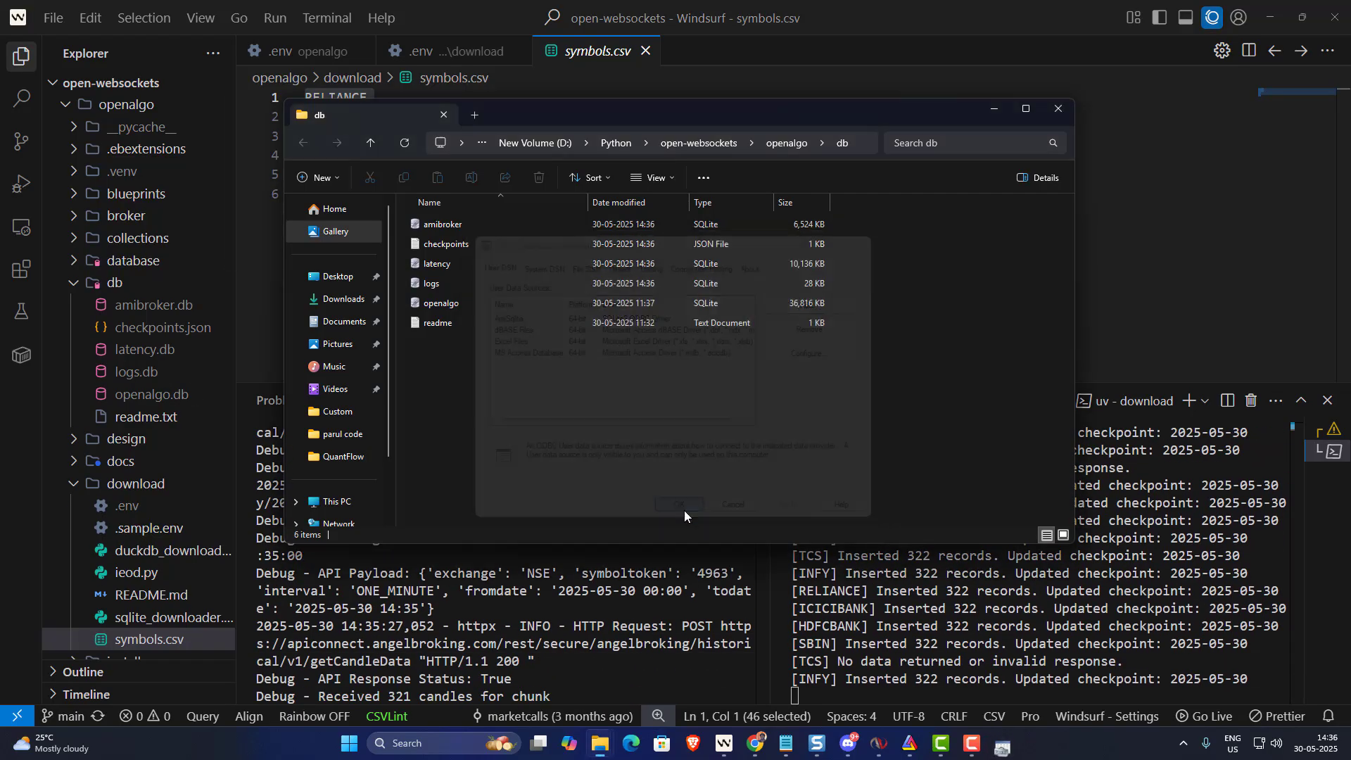
mouse_move(910, 743)
left_click(922, 687)
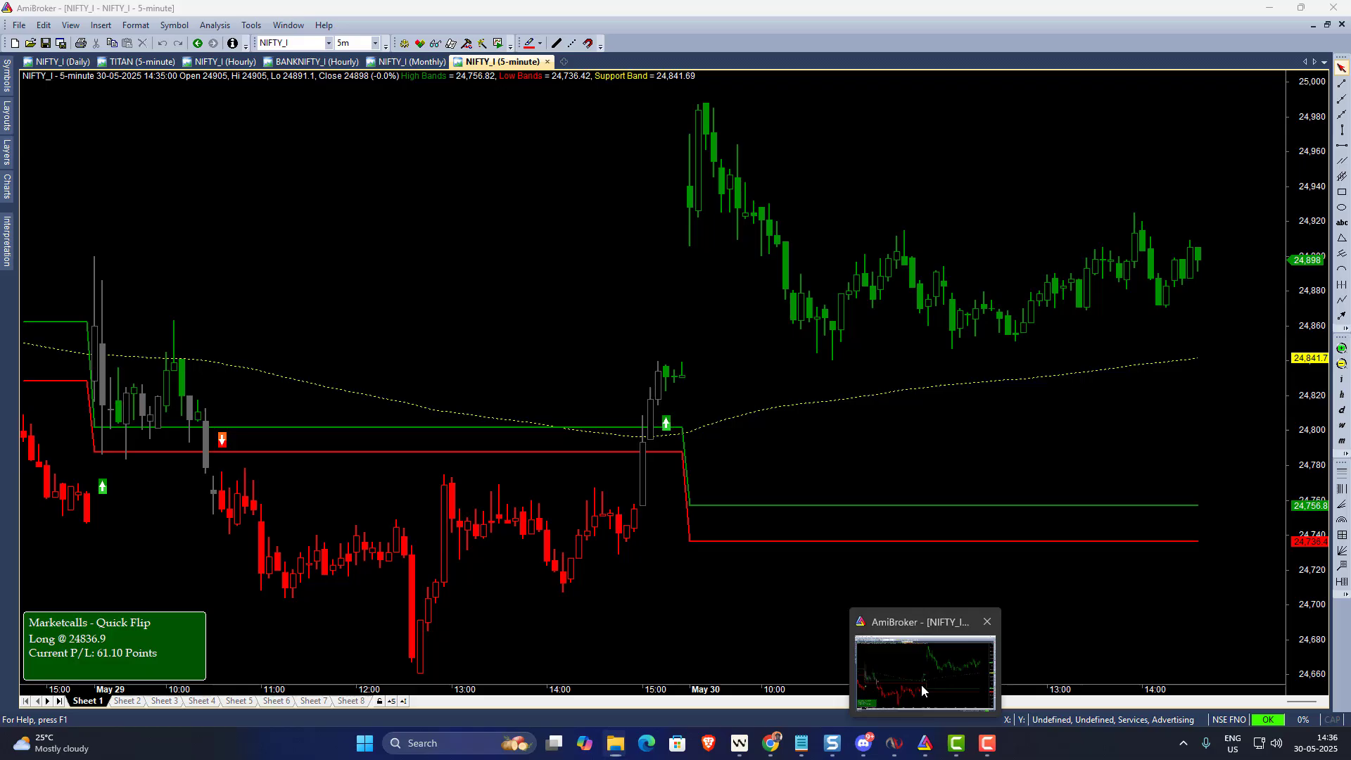
left_click(19, 25)
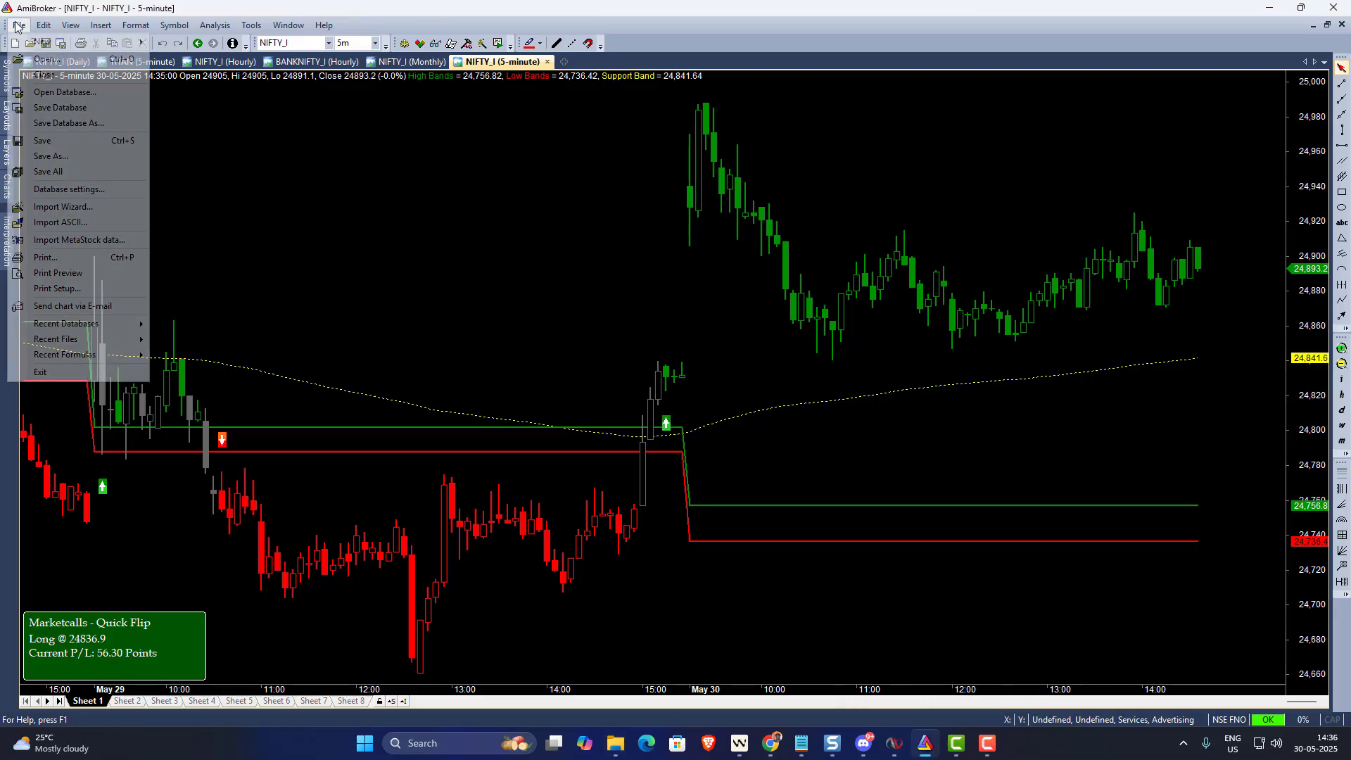
mouse_move(126, 41)
left_click(188, 44)
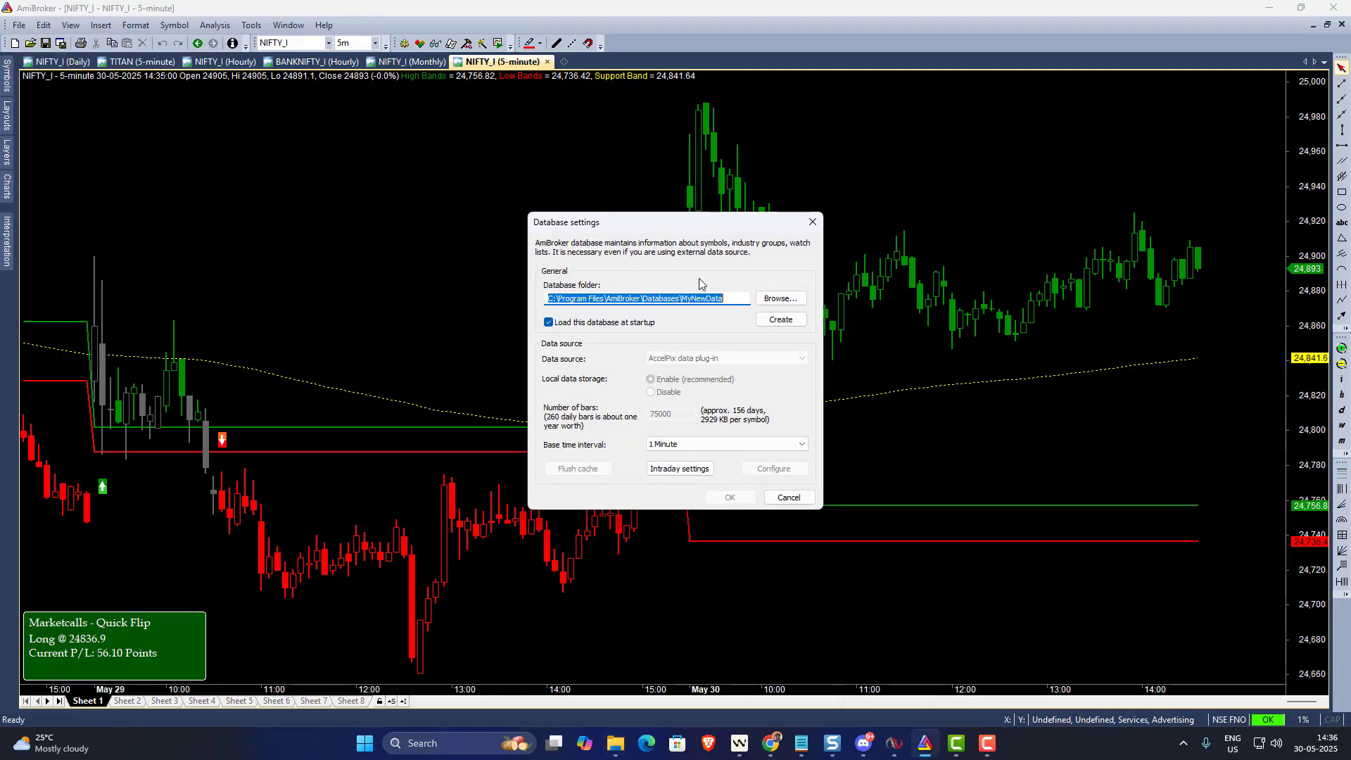
left_click(725, 298)
left_click_drag(732, 298, 681, 297)
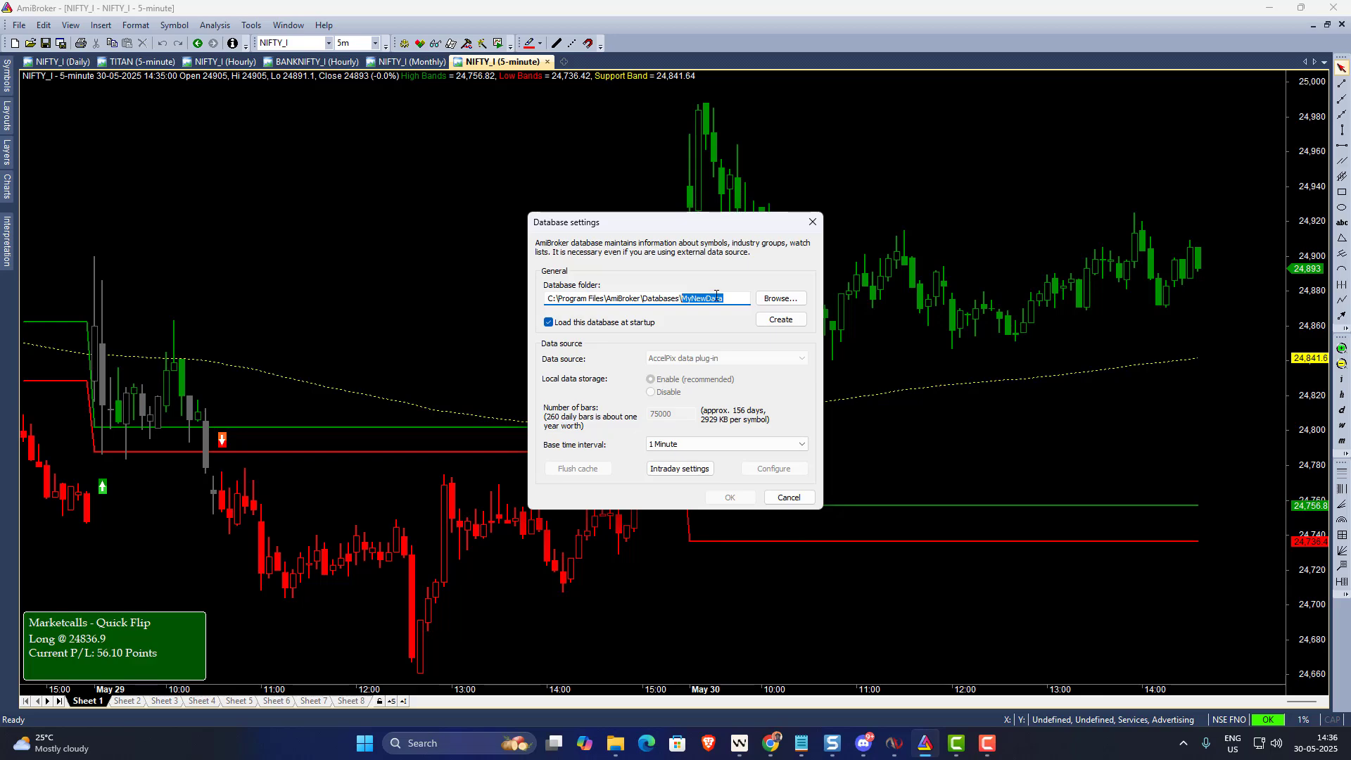
key("BackSpace")
type("SqliteDB NSE")
left_click(779, 319)
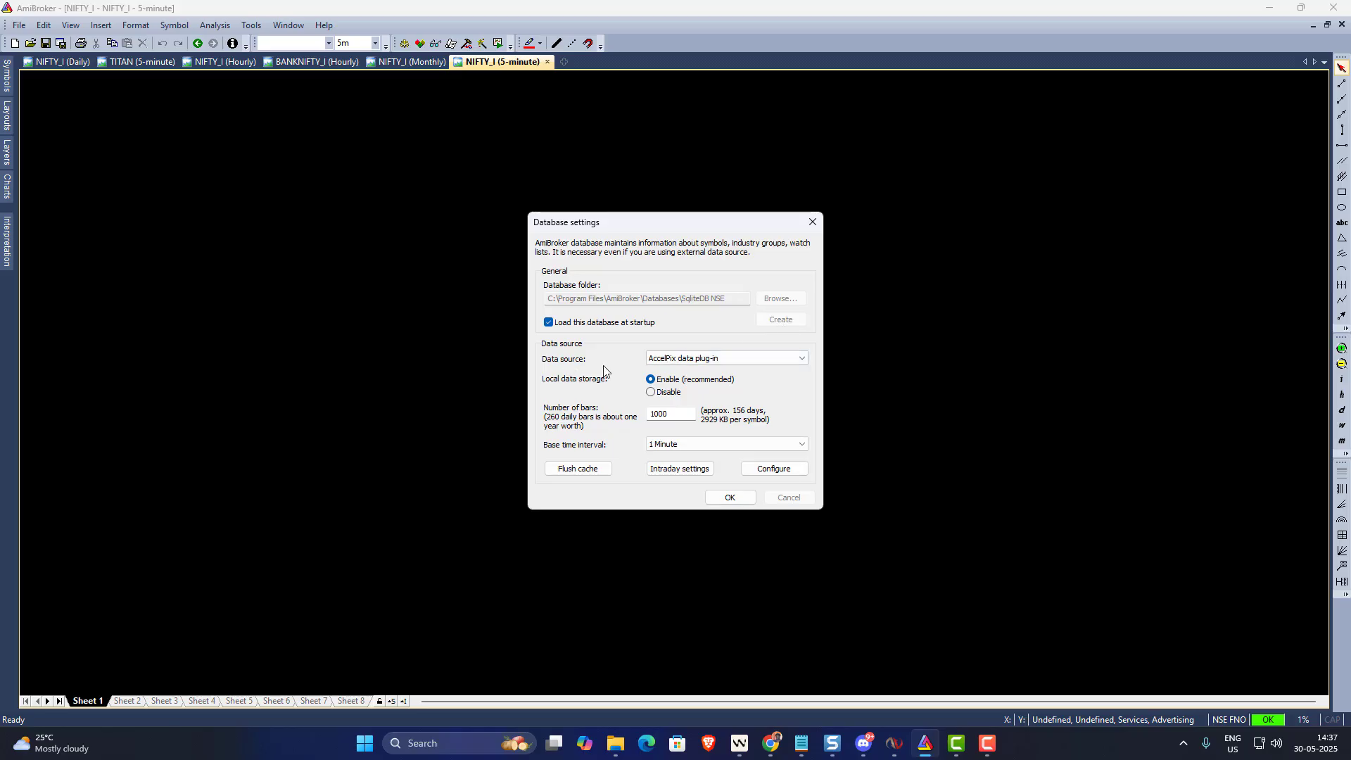
- Set the data source to ODBC/SQL Universal Data Plug-in with 75000 bars at 1 Minute base interval
left_click(674, 359)
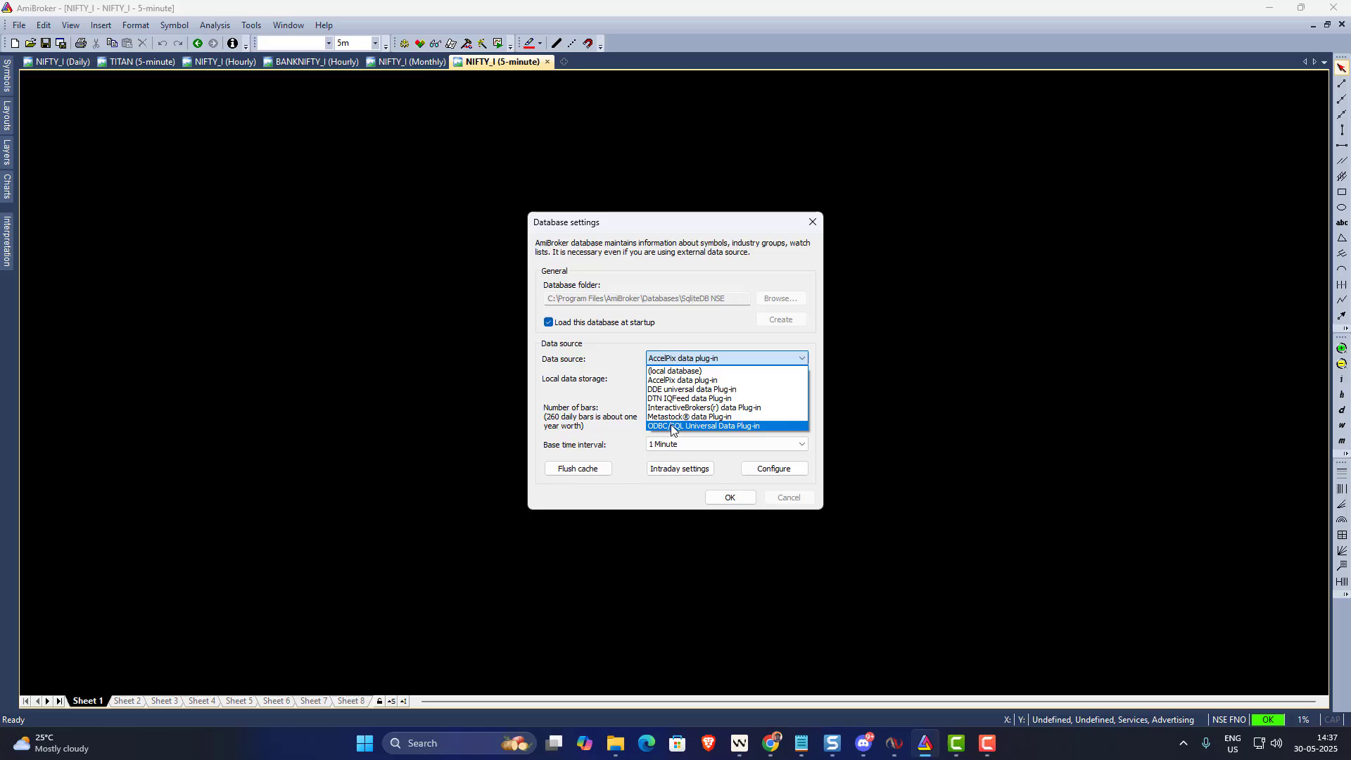
left_click(670, 425)
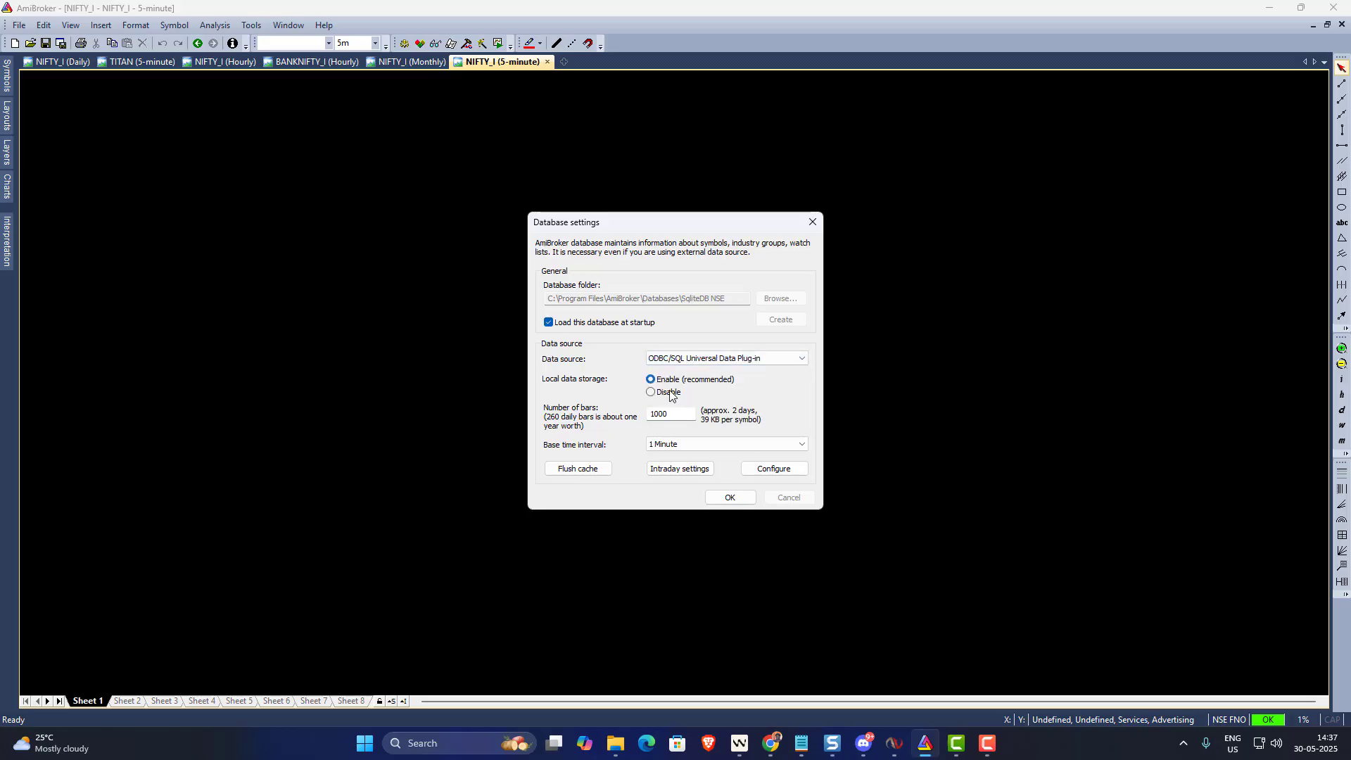
left_click_drag(658, 414, 644, 414)
type("25")
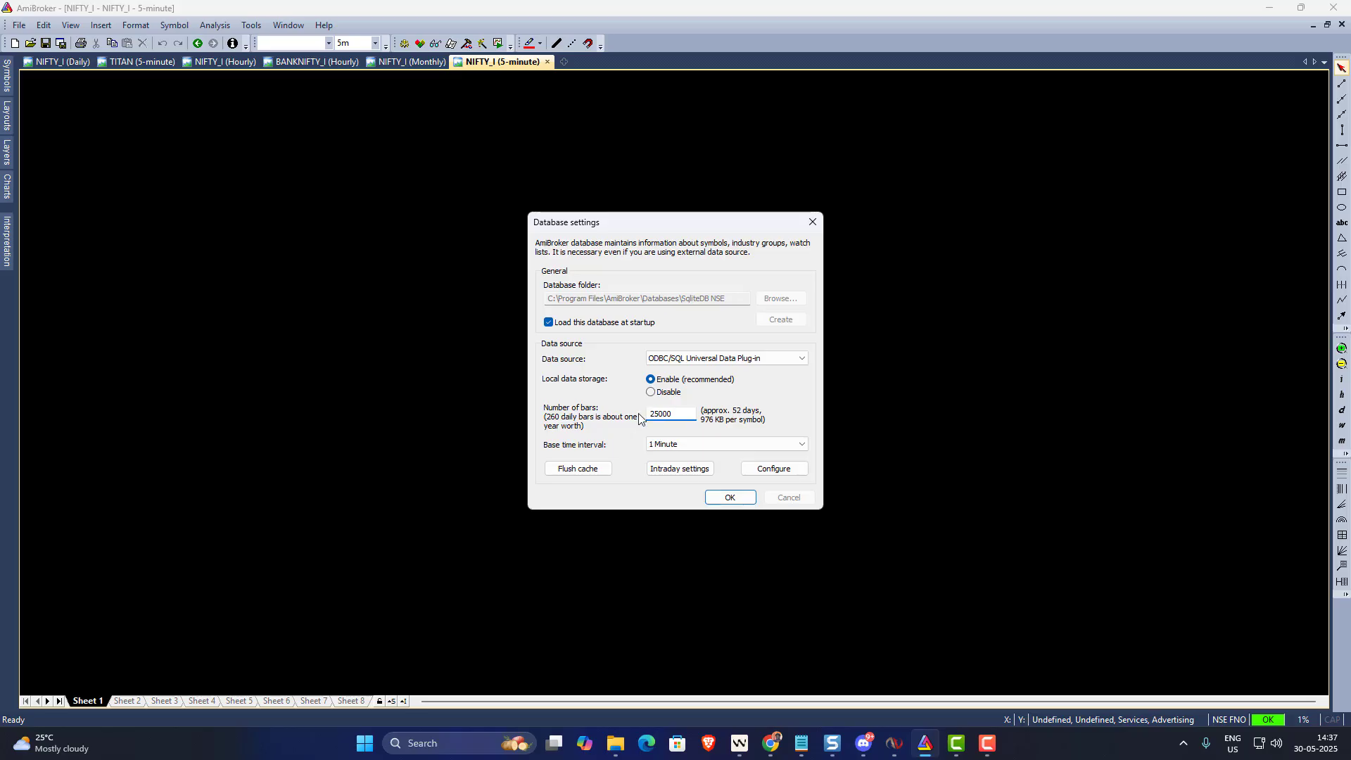
left_click(694, 452)
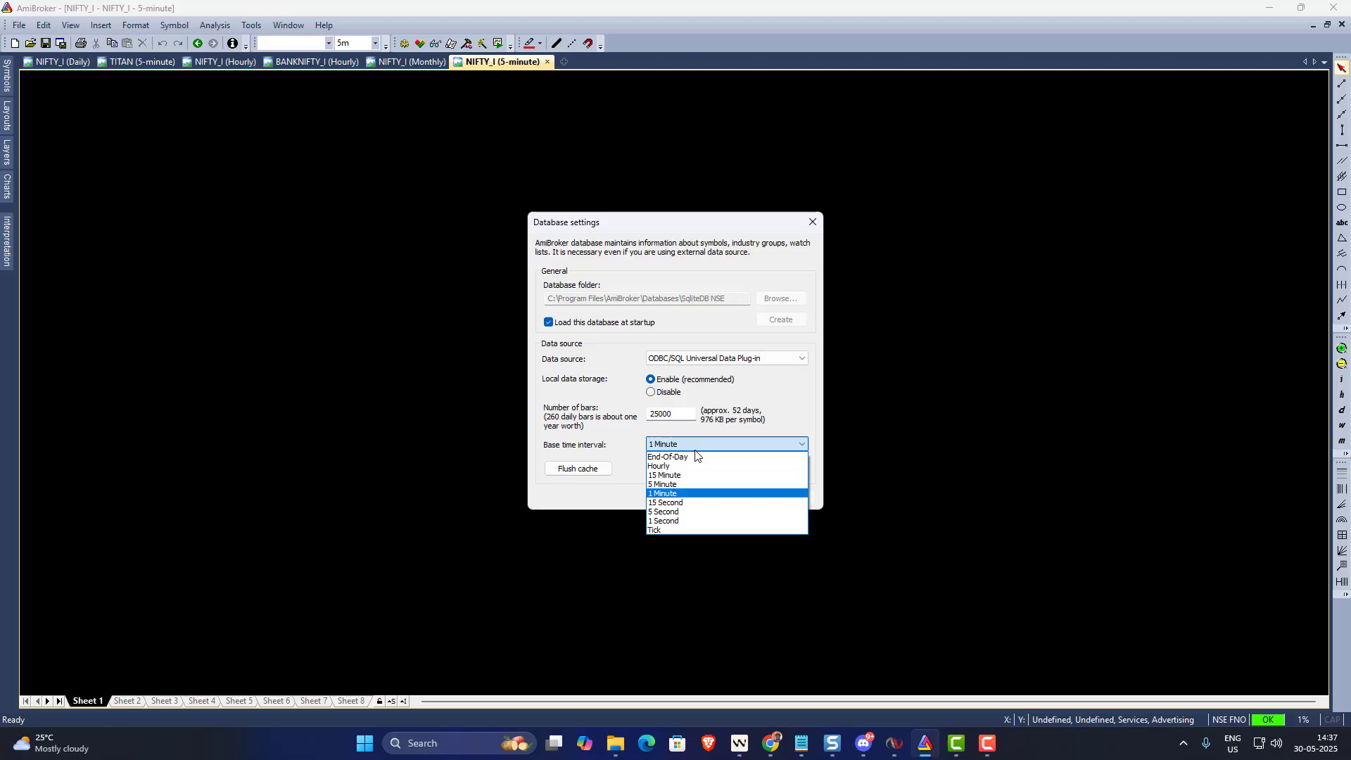
left_click(695, 453)
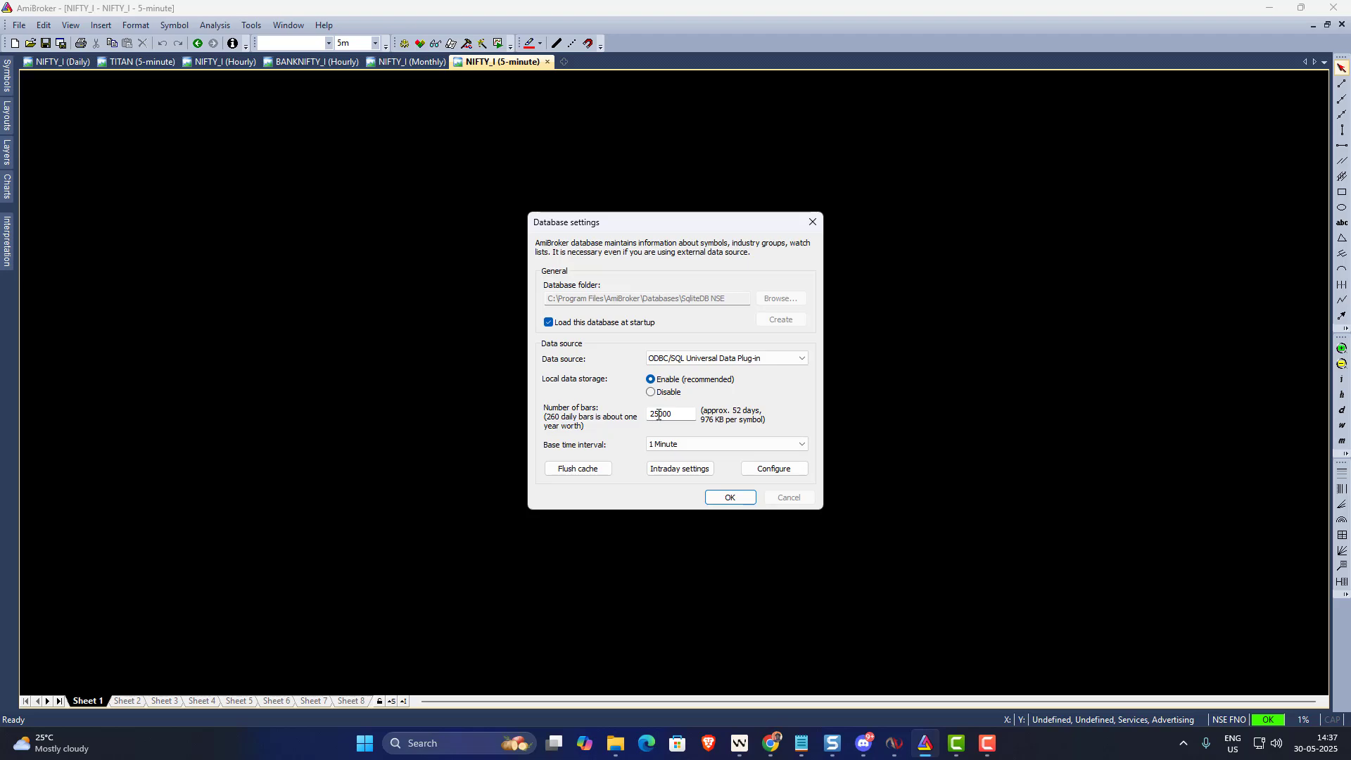
left_click_drag(659, 415, 642, 414)
key("BackSpace")
type("75")
- Connect the ODBC plug-in to the AmiSqlite machine data source
left_click(770, 469)
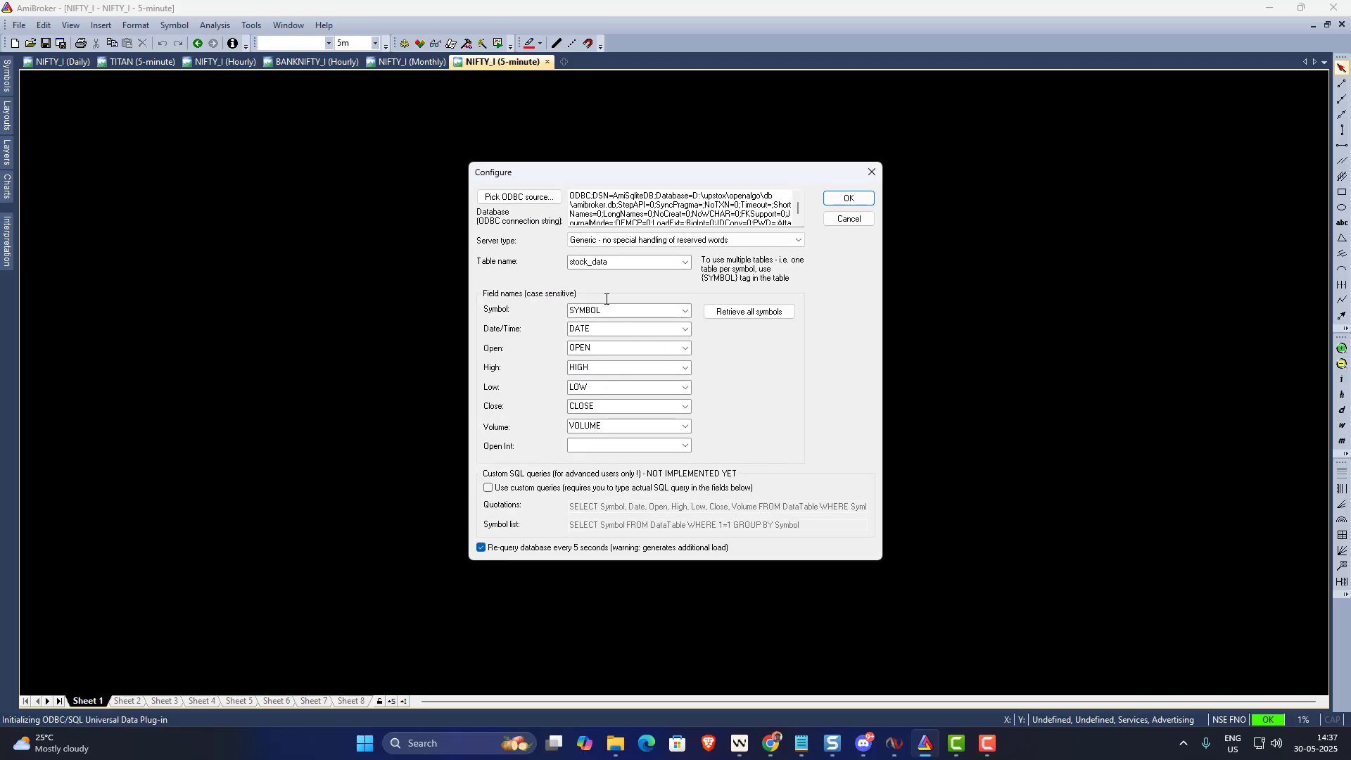
left_click(506, 200)
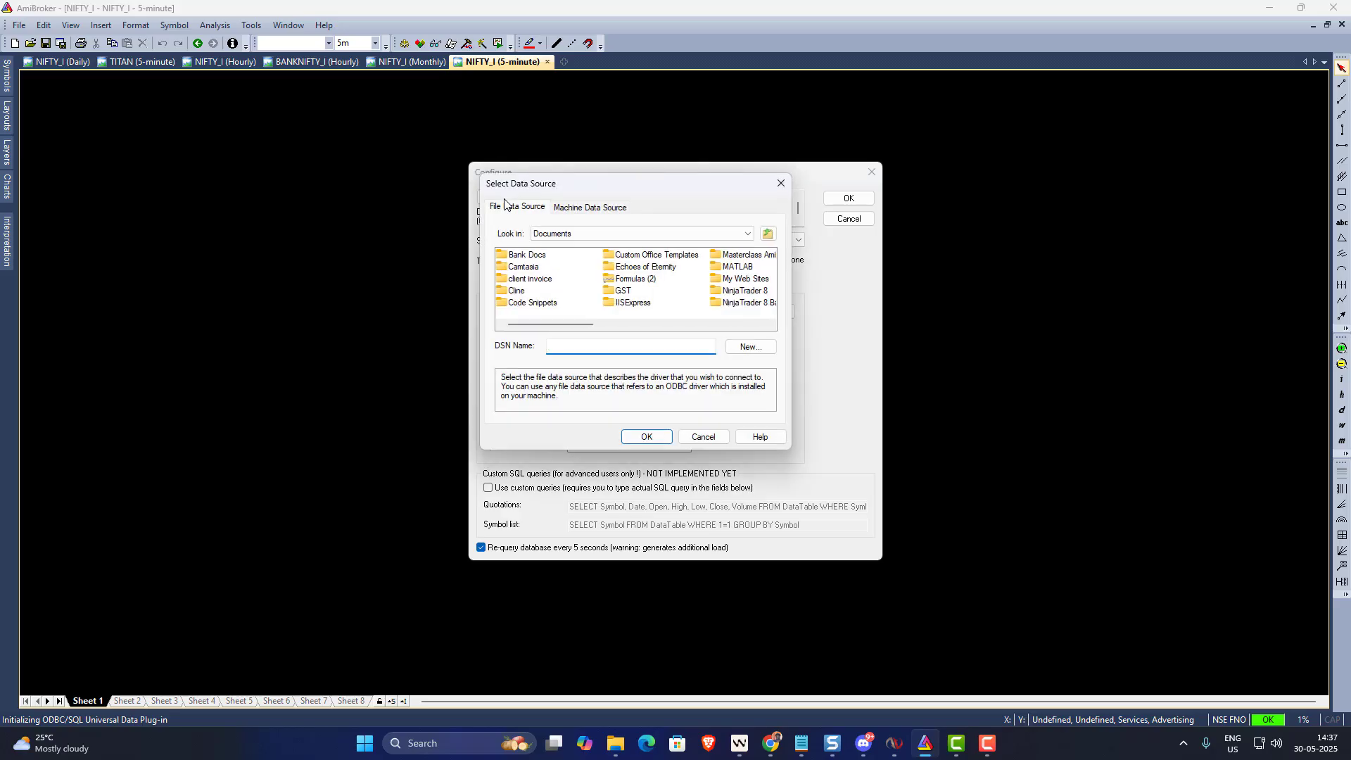
left_click(580, 209)
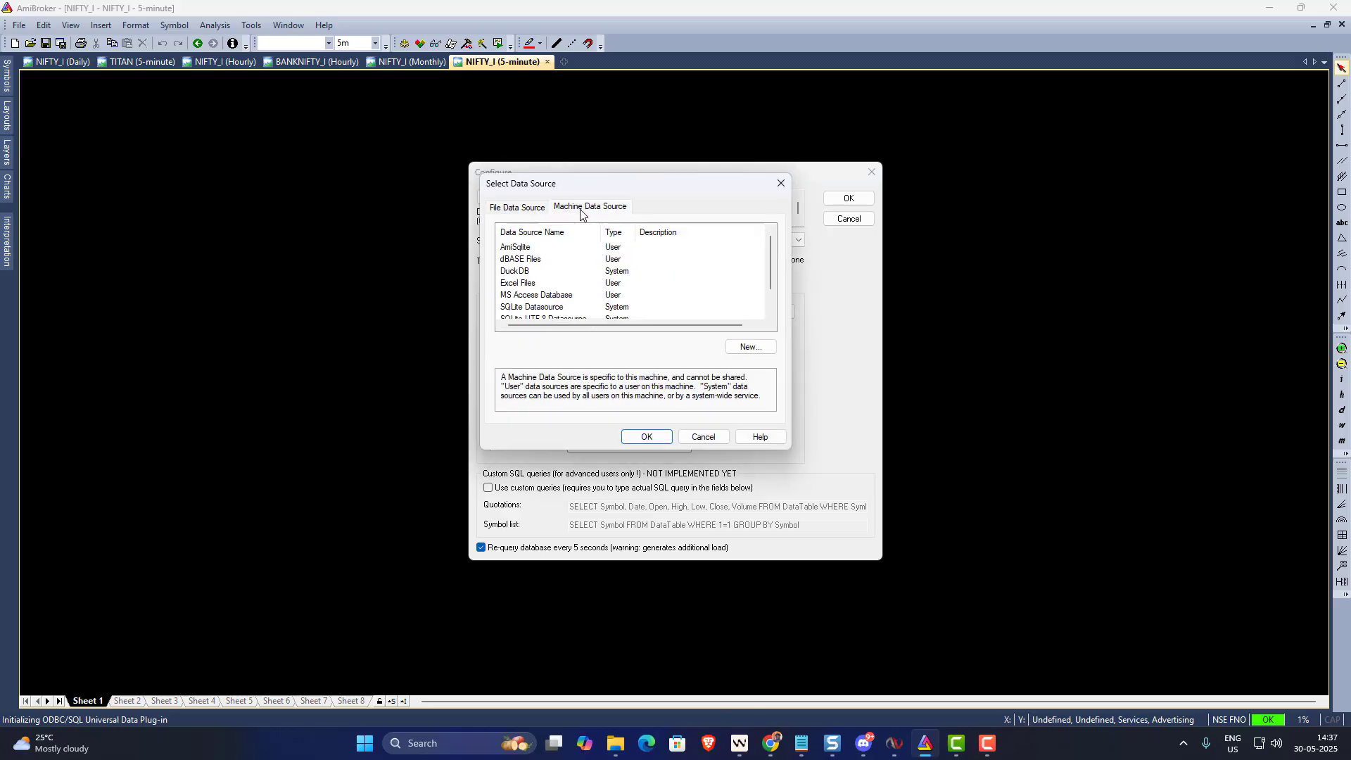
left_click(516, 248)
left_click(646, 437)
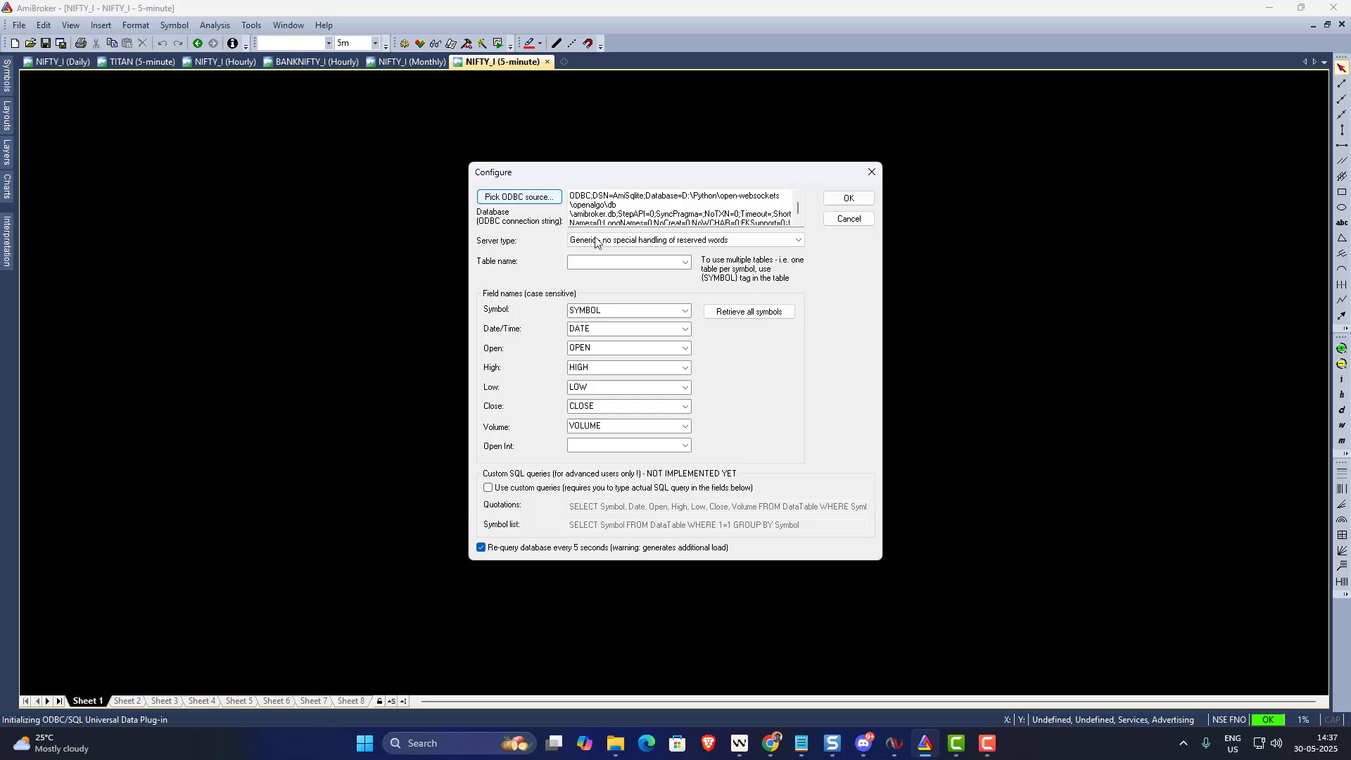
- Choose the stock_data table, retrieve all its symbols, and accept the configuration
left_click(685, 262)
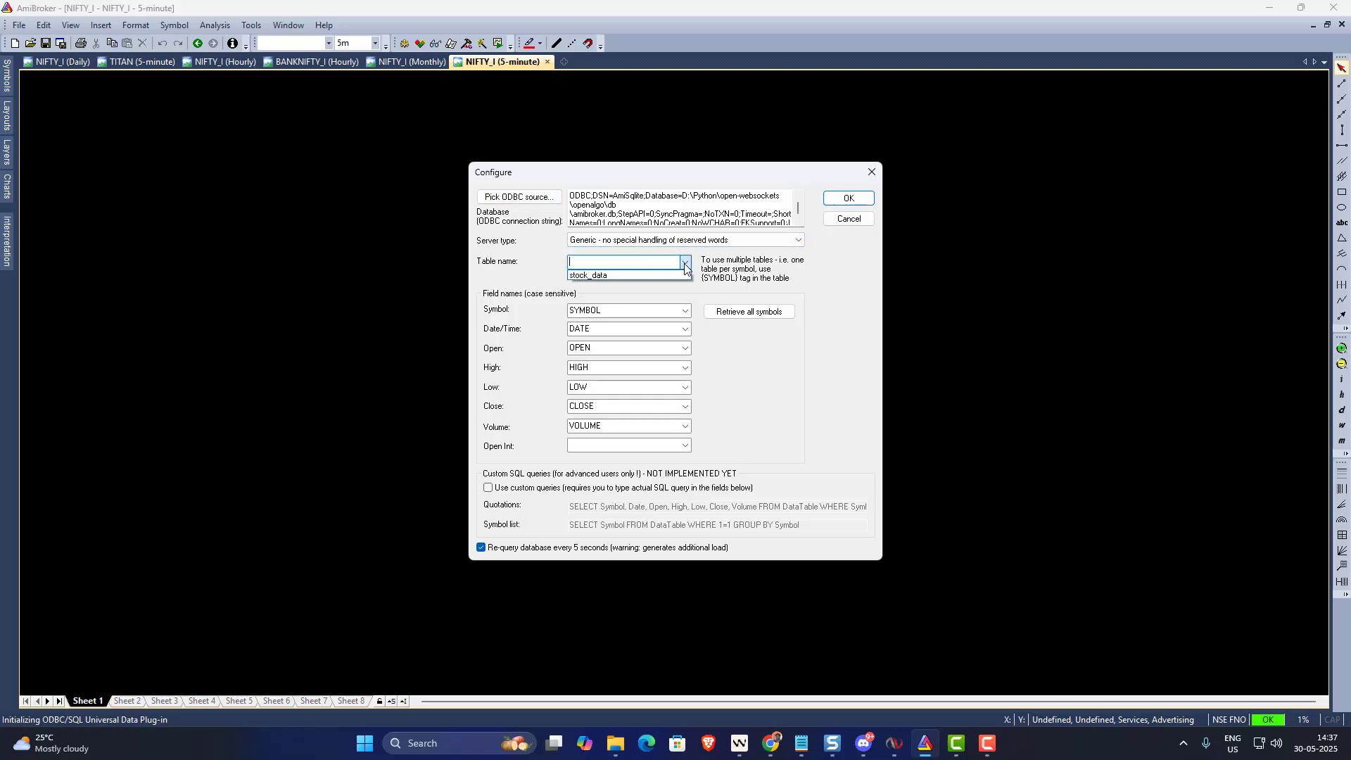
left_click(606, 276)
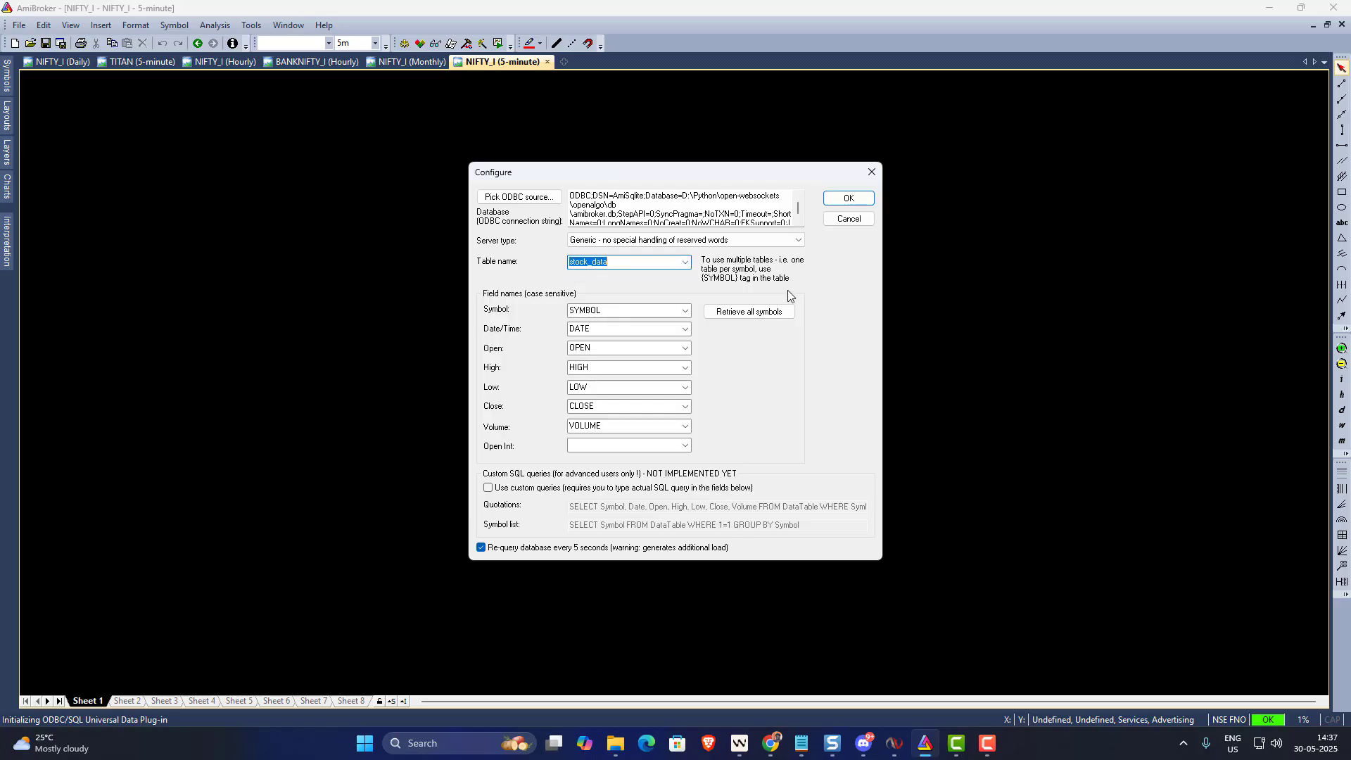
left_click(738, 313)
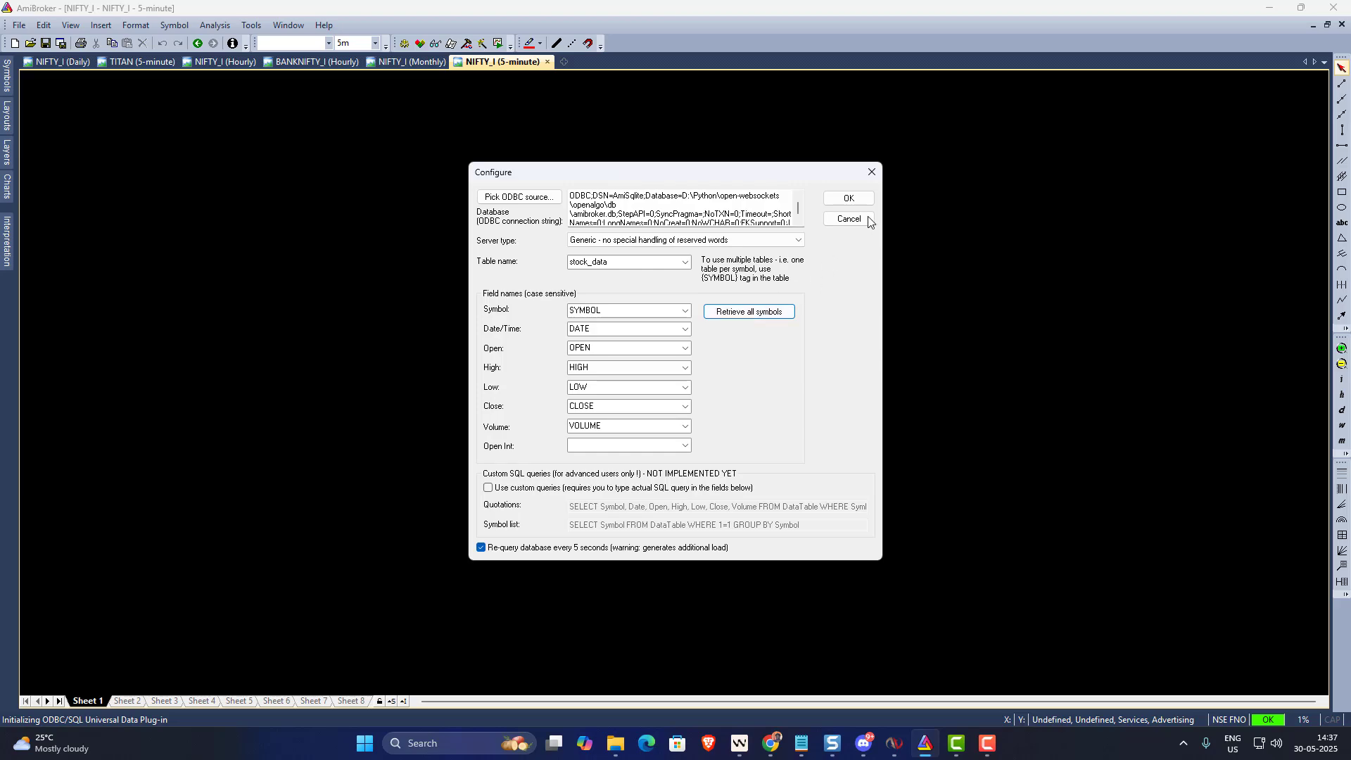
left_click(851, 199)
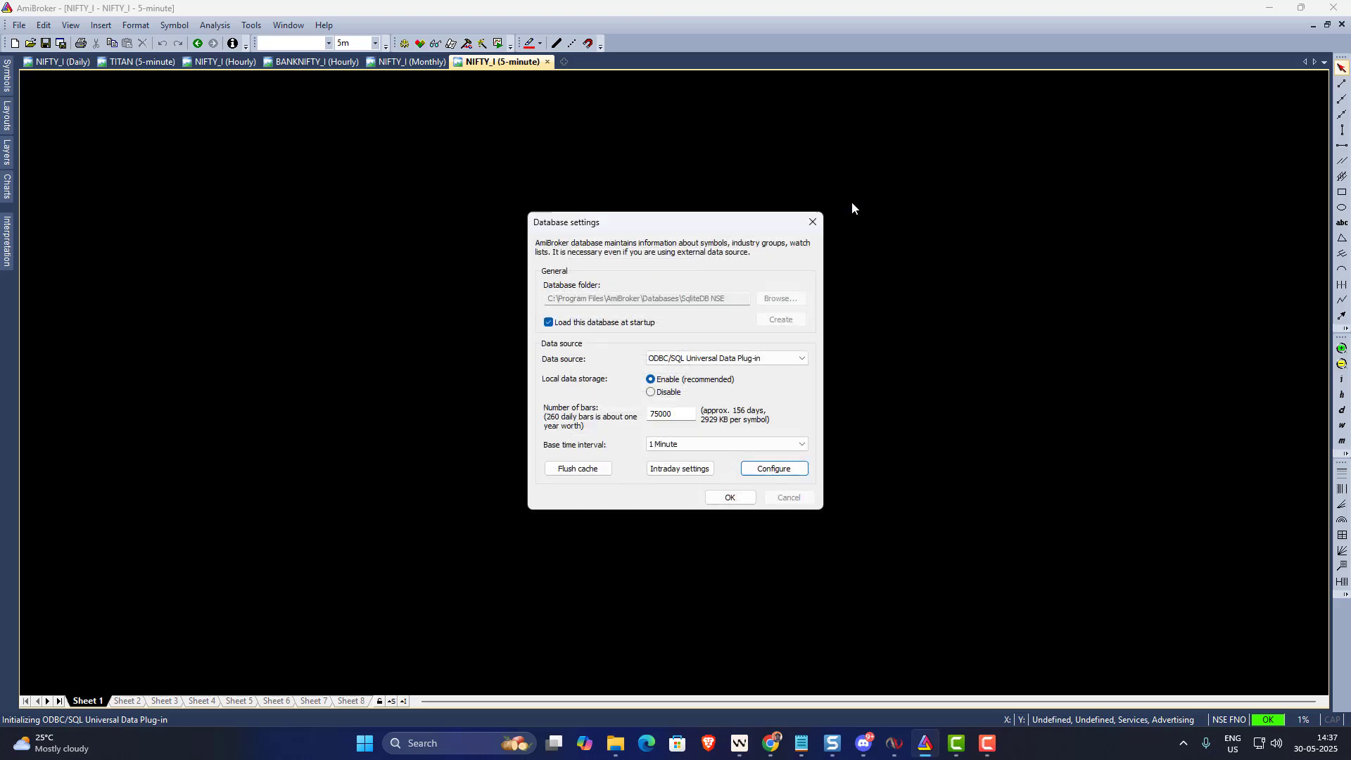
- Apply the database settings, confirming AmiSqlite as the machine data source
left_click(729, 498)
left_click(777, 401)
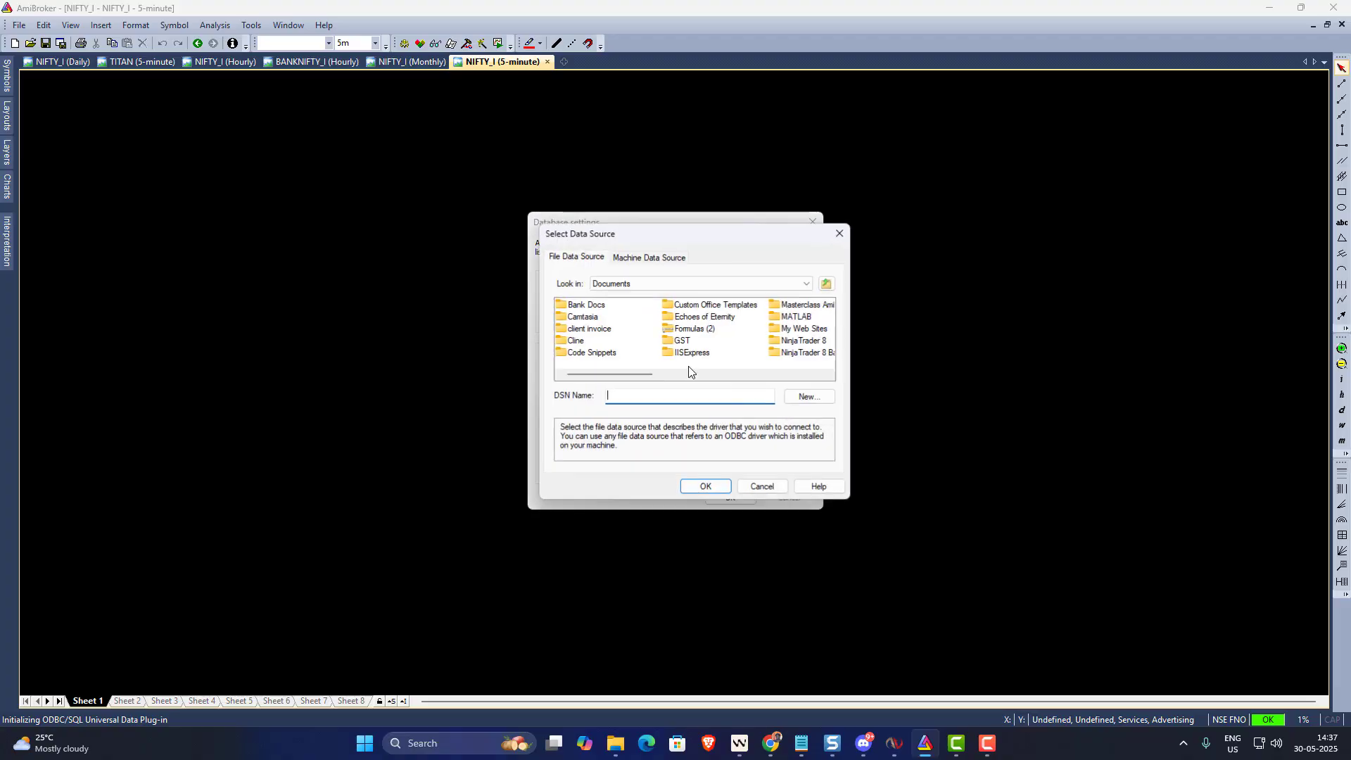
left_click(646, 259)
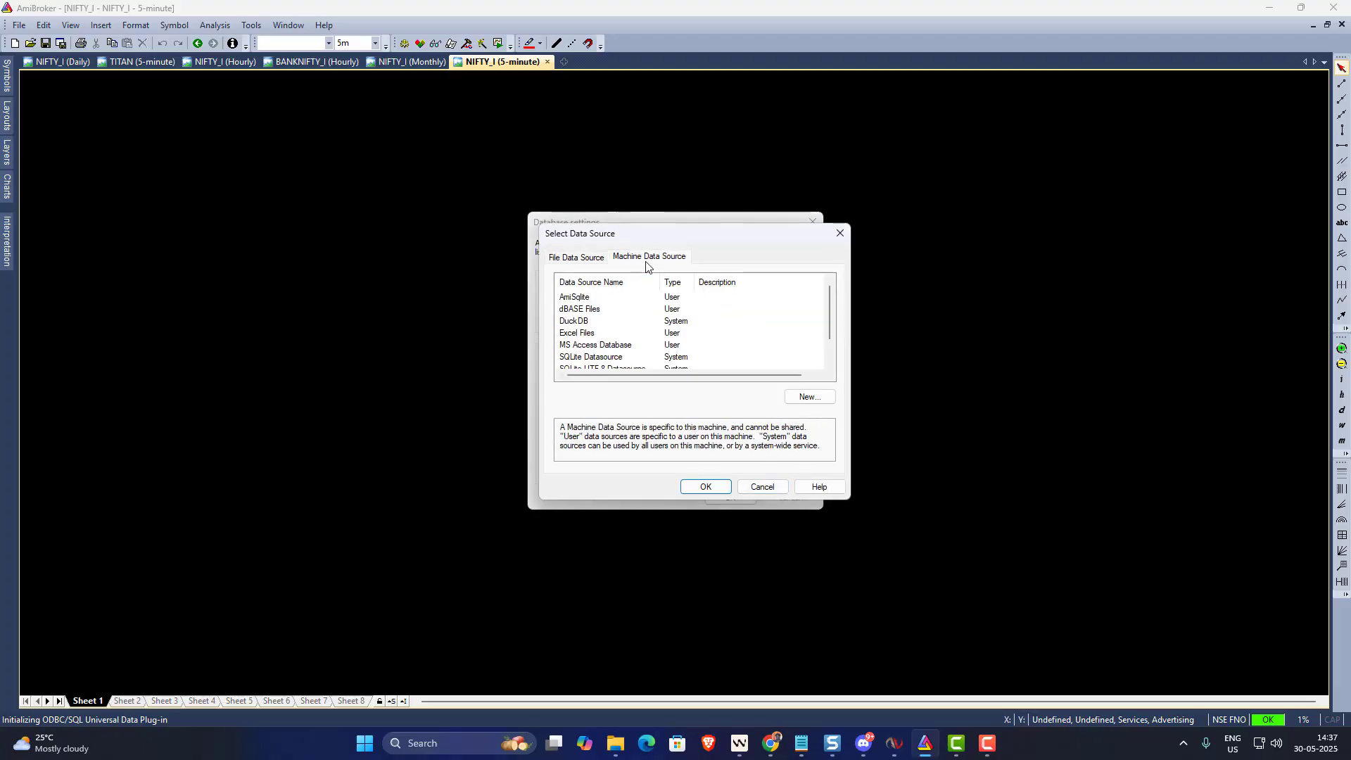
left_click(602, 298)
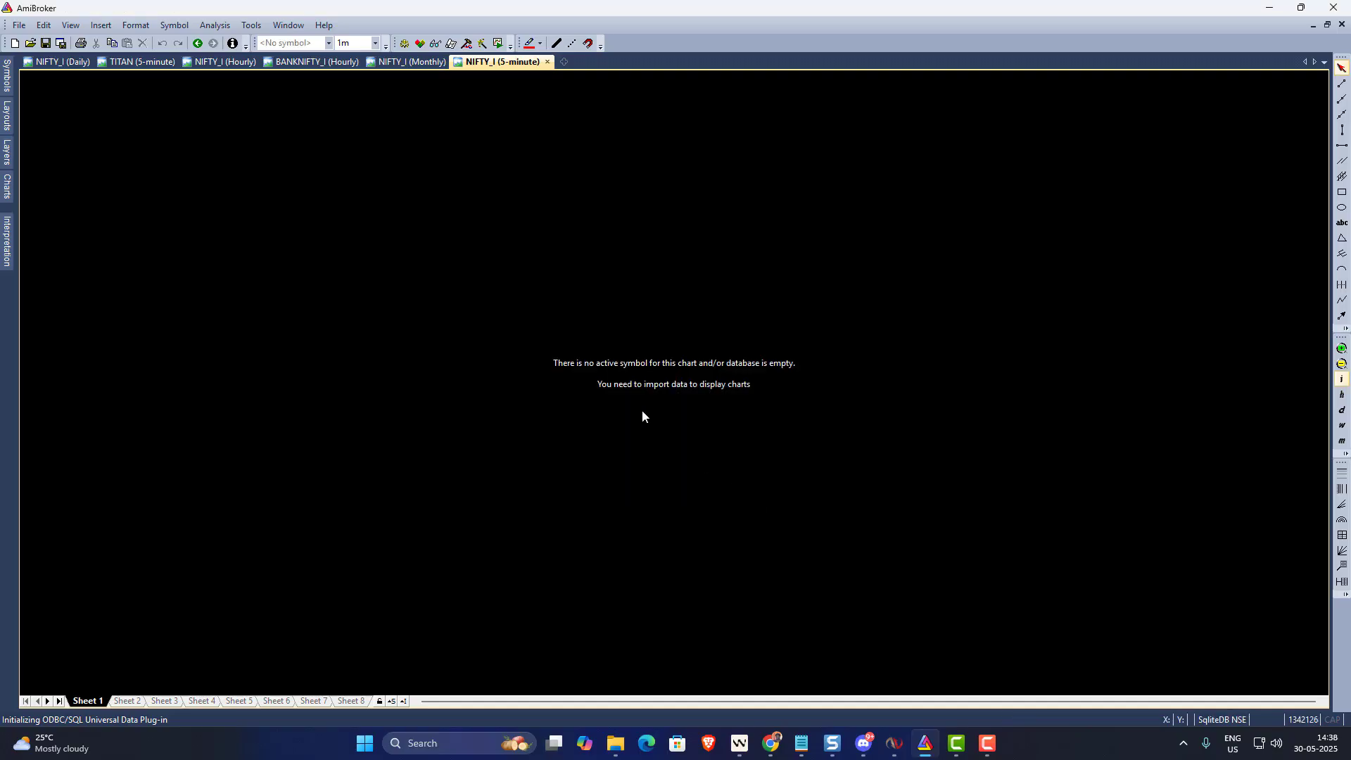
- Load the HDFCBANK 1-minute chart and adjust the zoom to view the candles
left_click(328, 43)
left_click(302, 57)
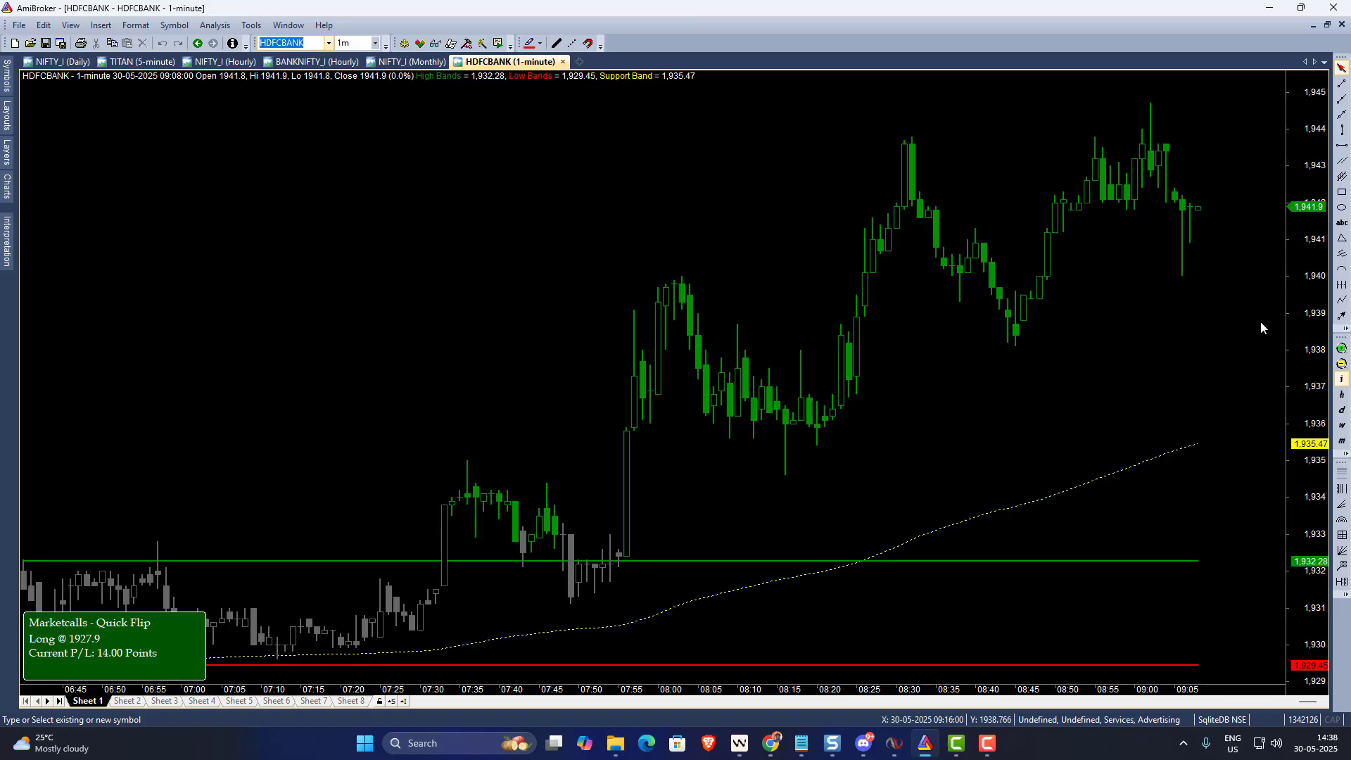
left_click(1342, 364)
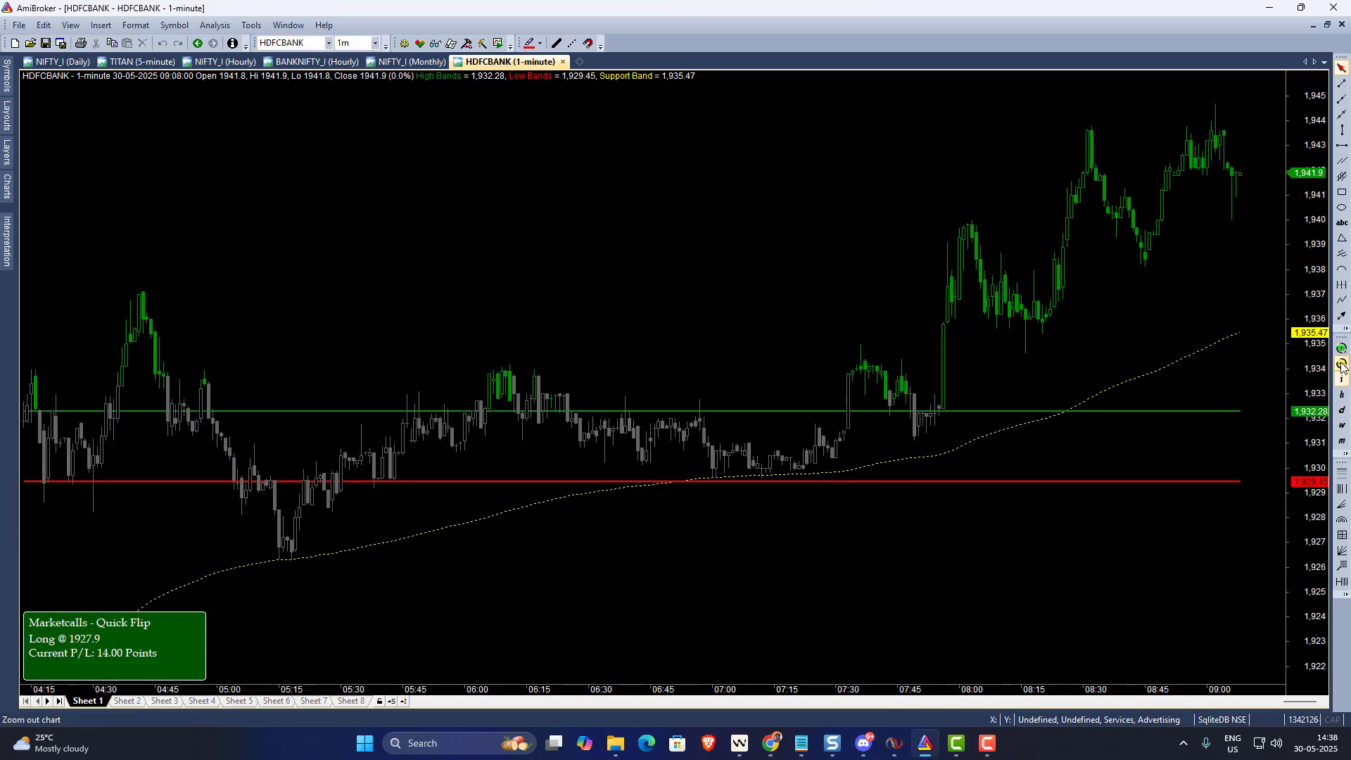
left_click(1343, 365)
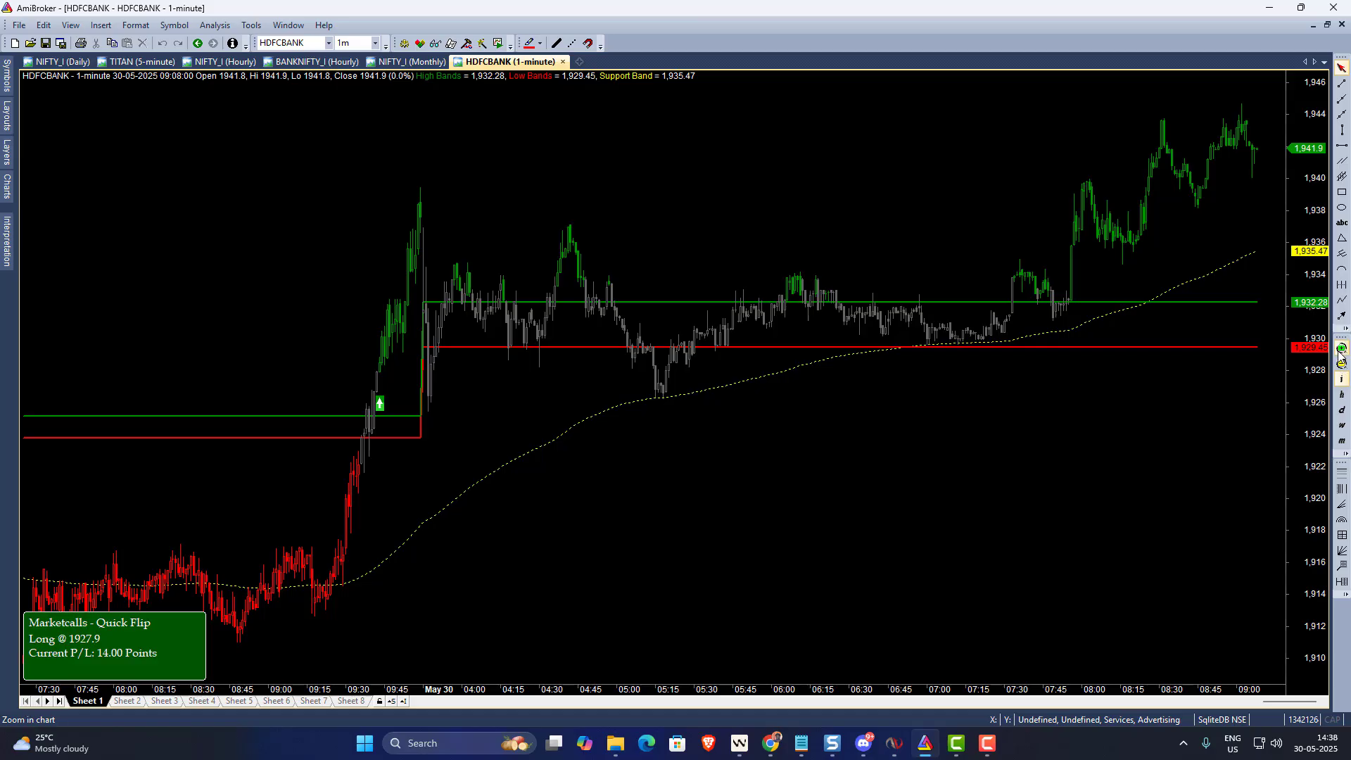
left_click(1342, 350)
left_click(1343, 350)
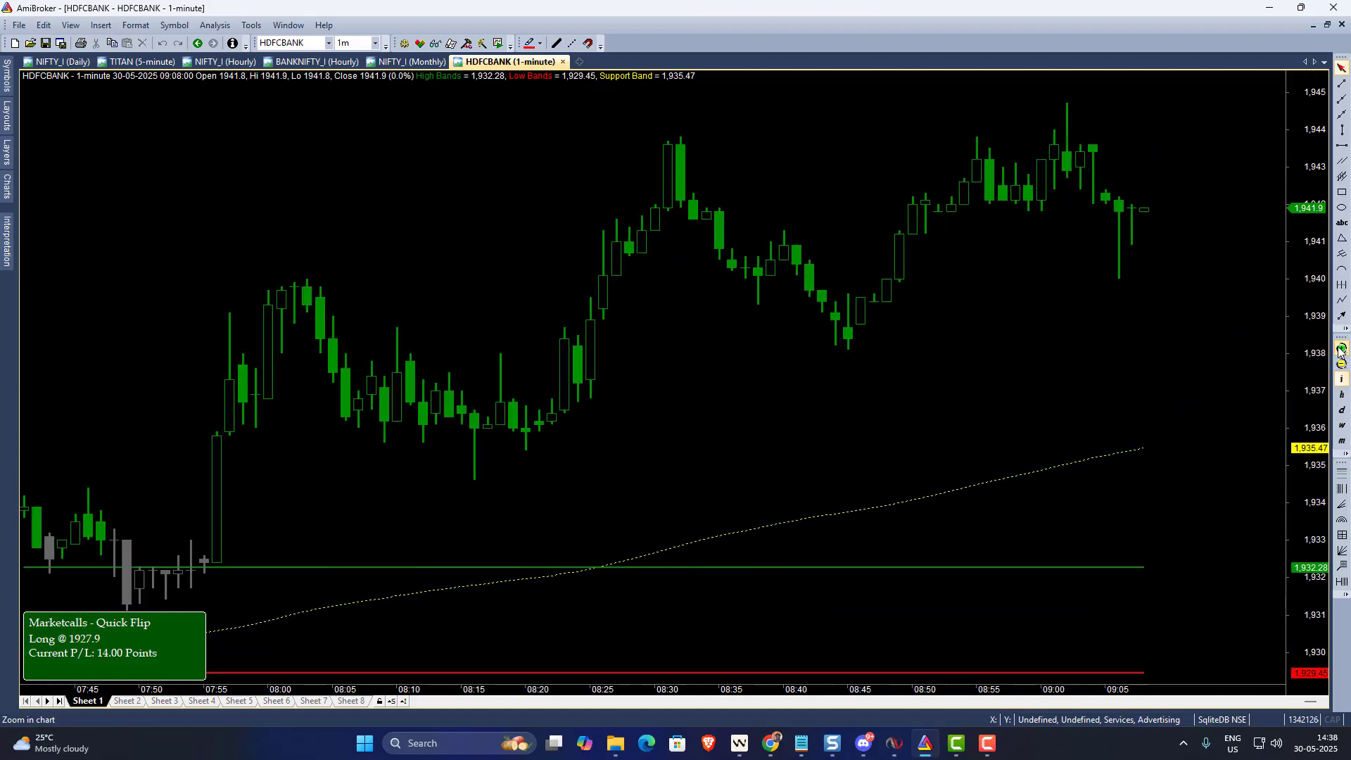
left_click(20, 26)
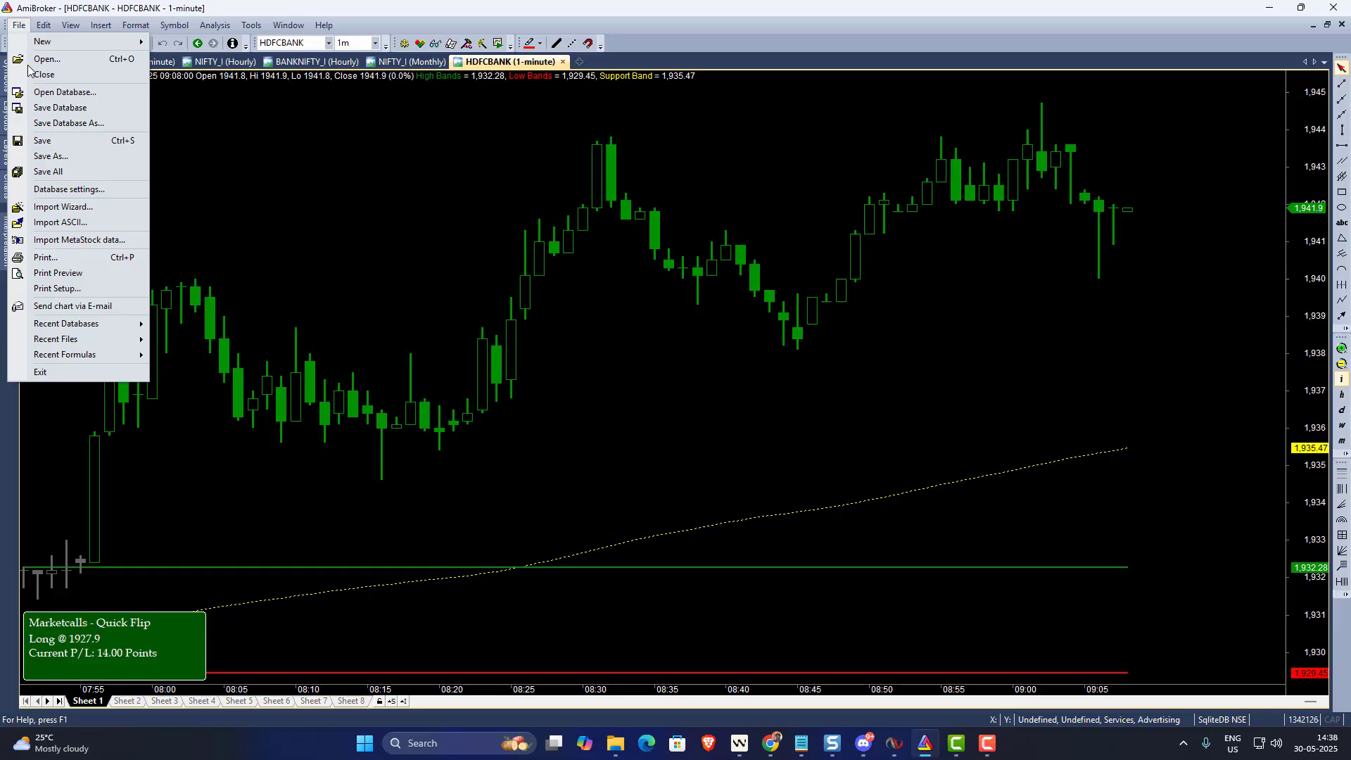
left_click(56, 187)
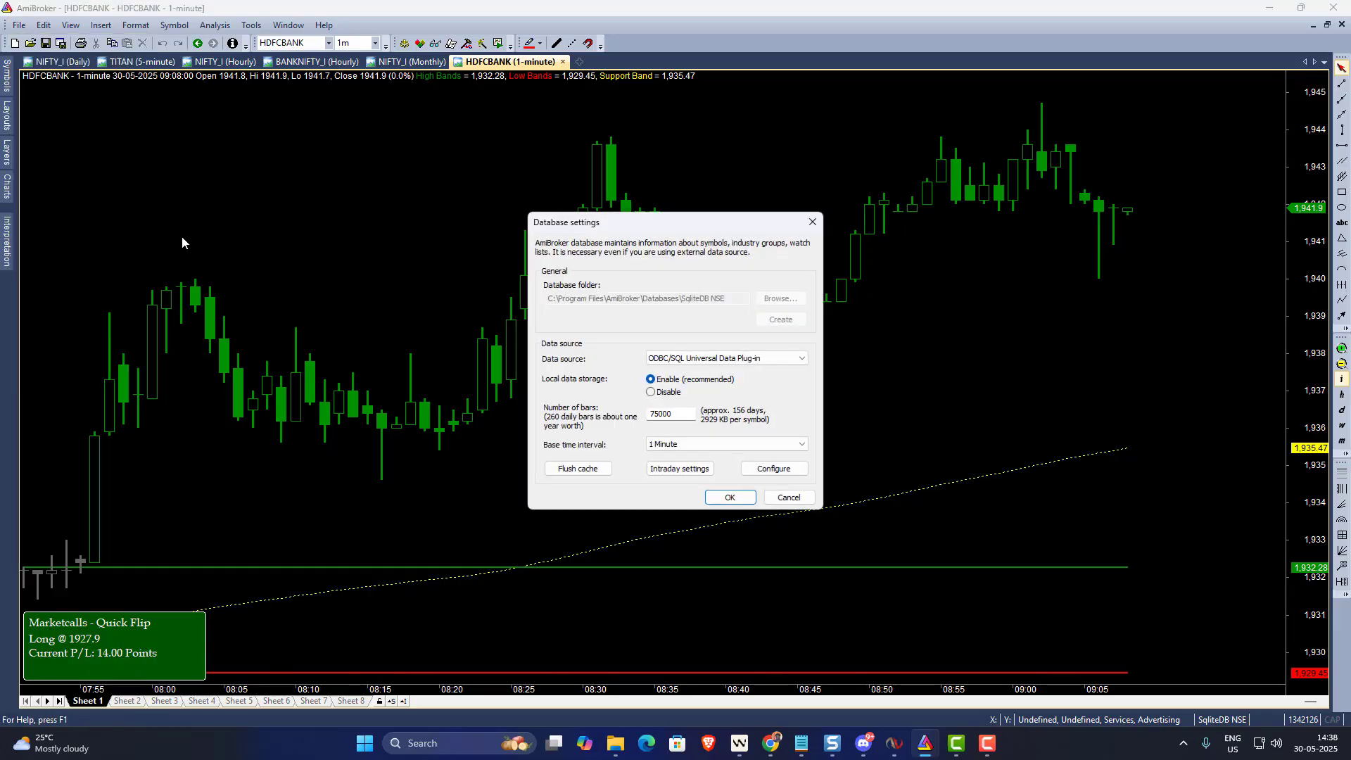
left_click(769, 469)
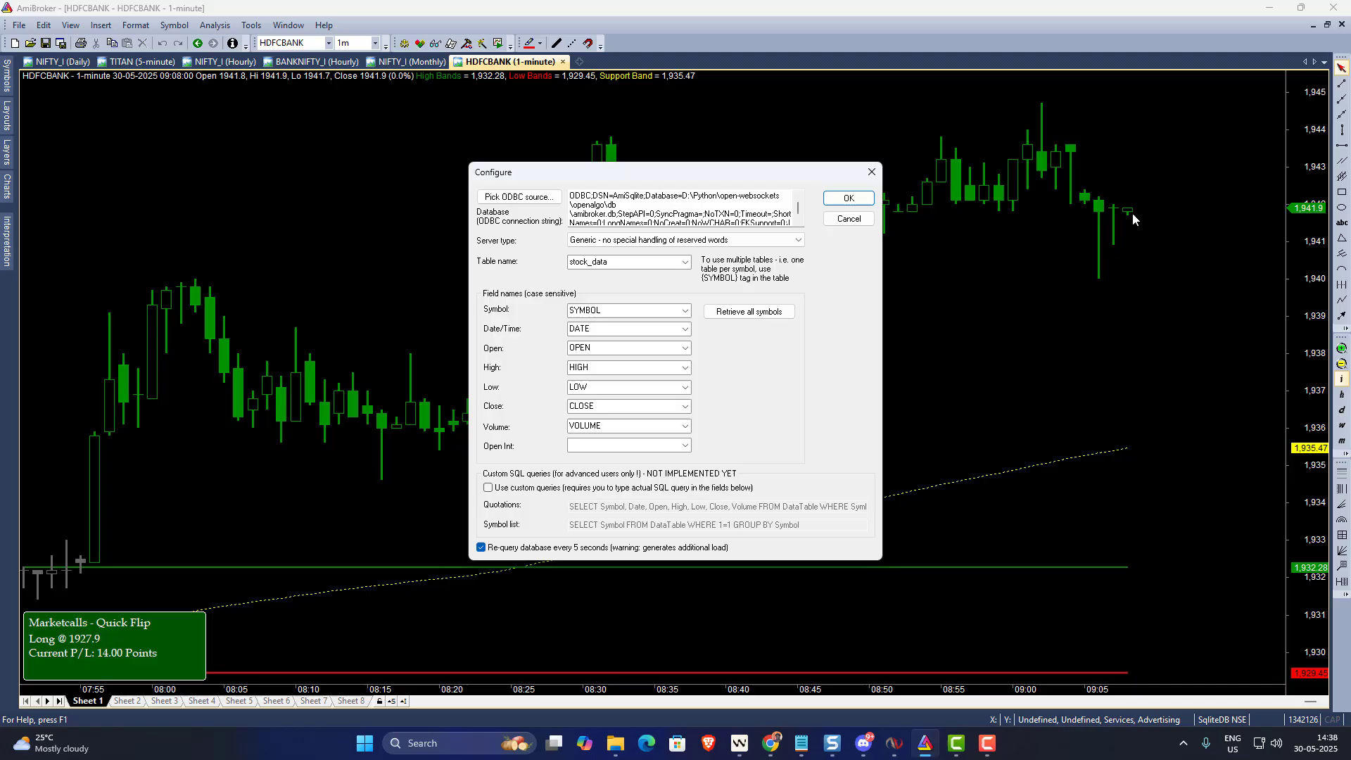
left_click(870, 170)
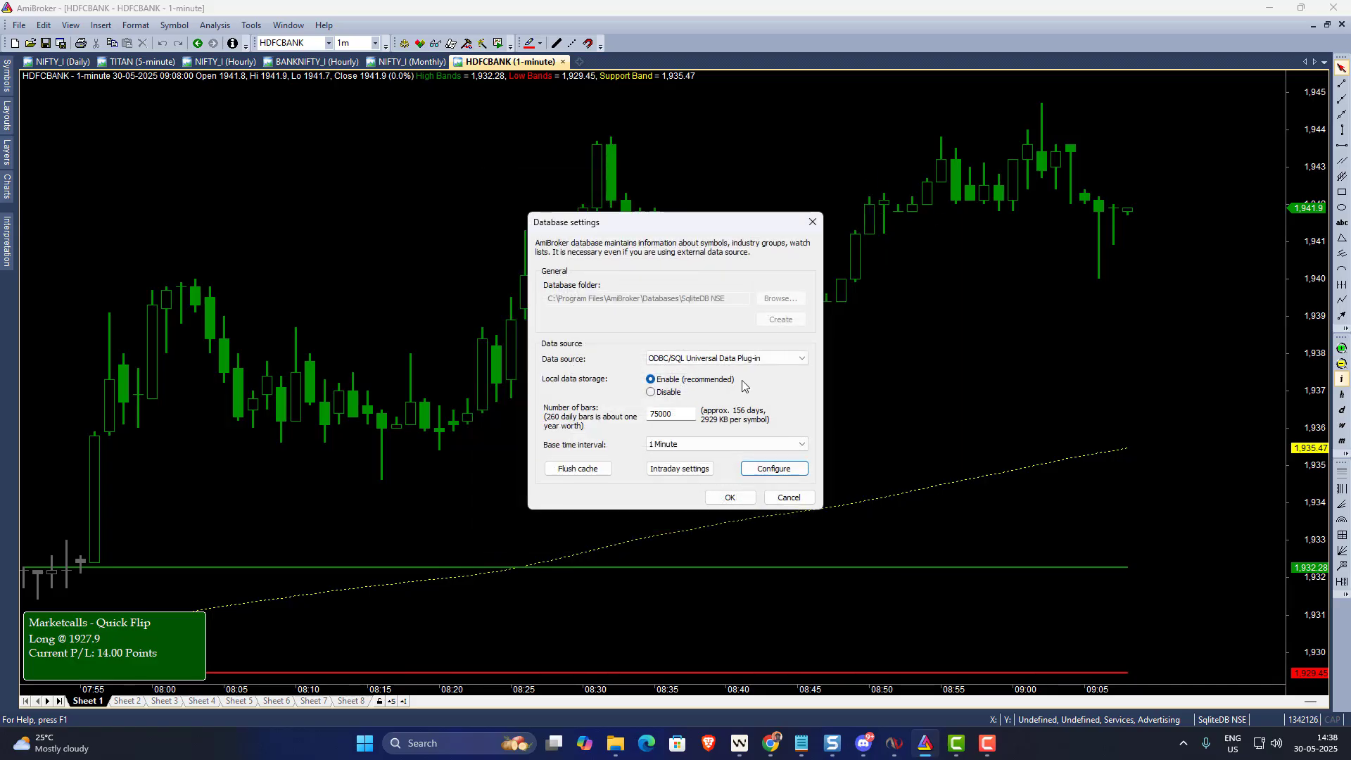
left_click(732, 497)
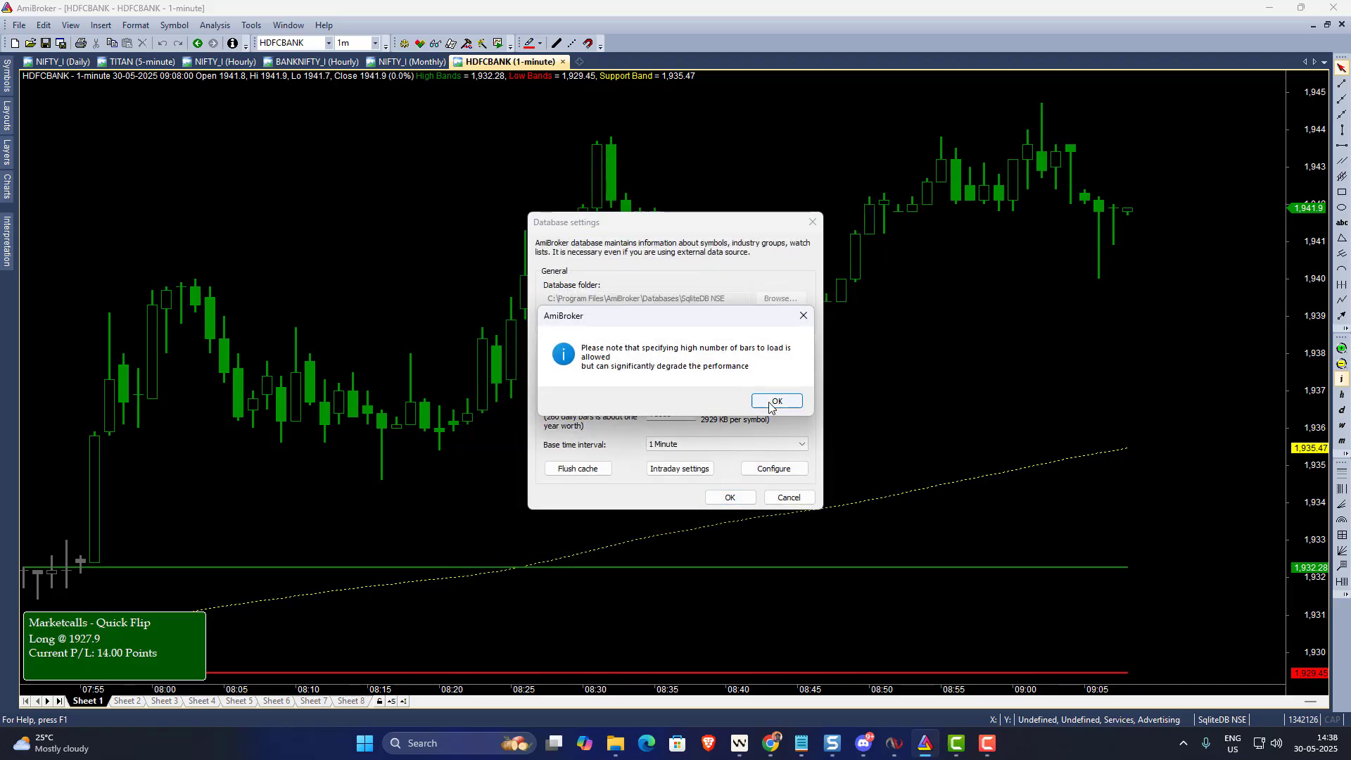
left_click(775, 401)
left_click(766, 487)
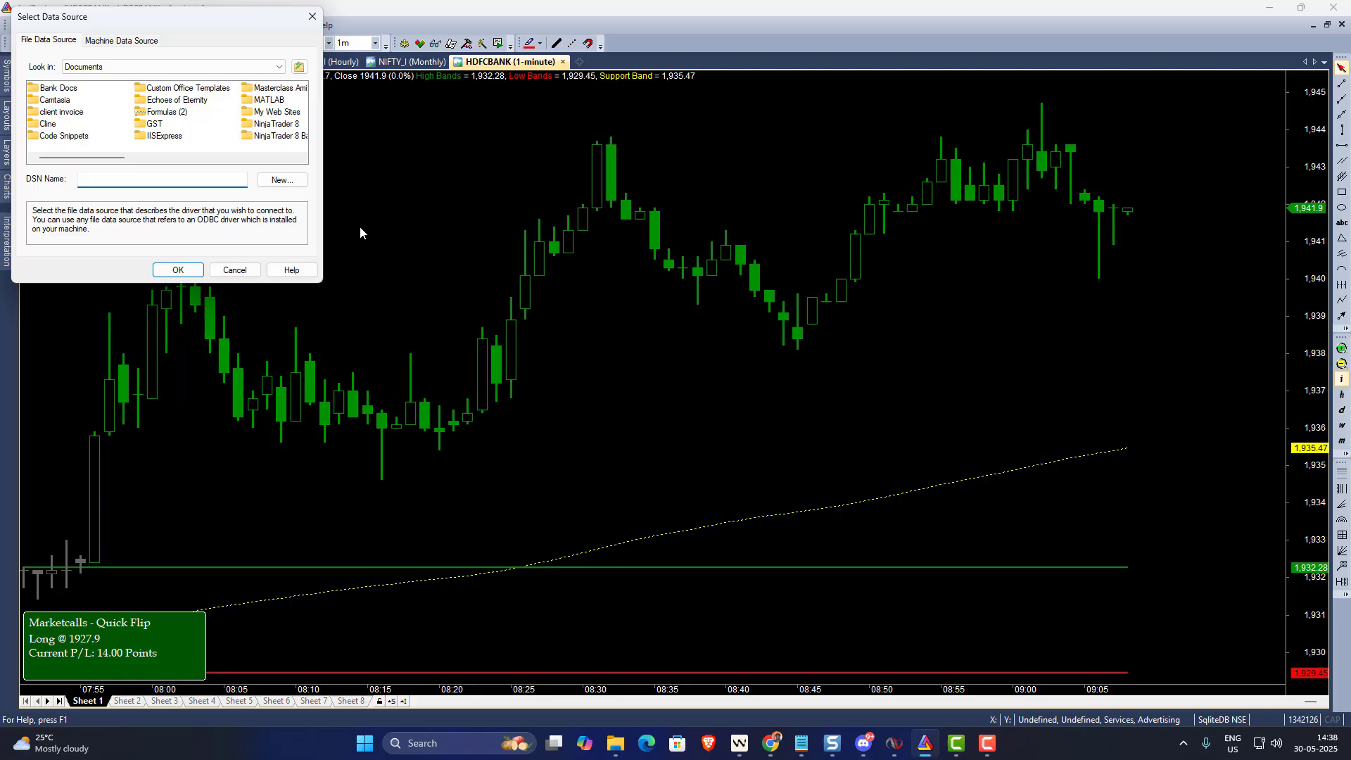
left_click(121, 40)
left_click(47, 80)
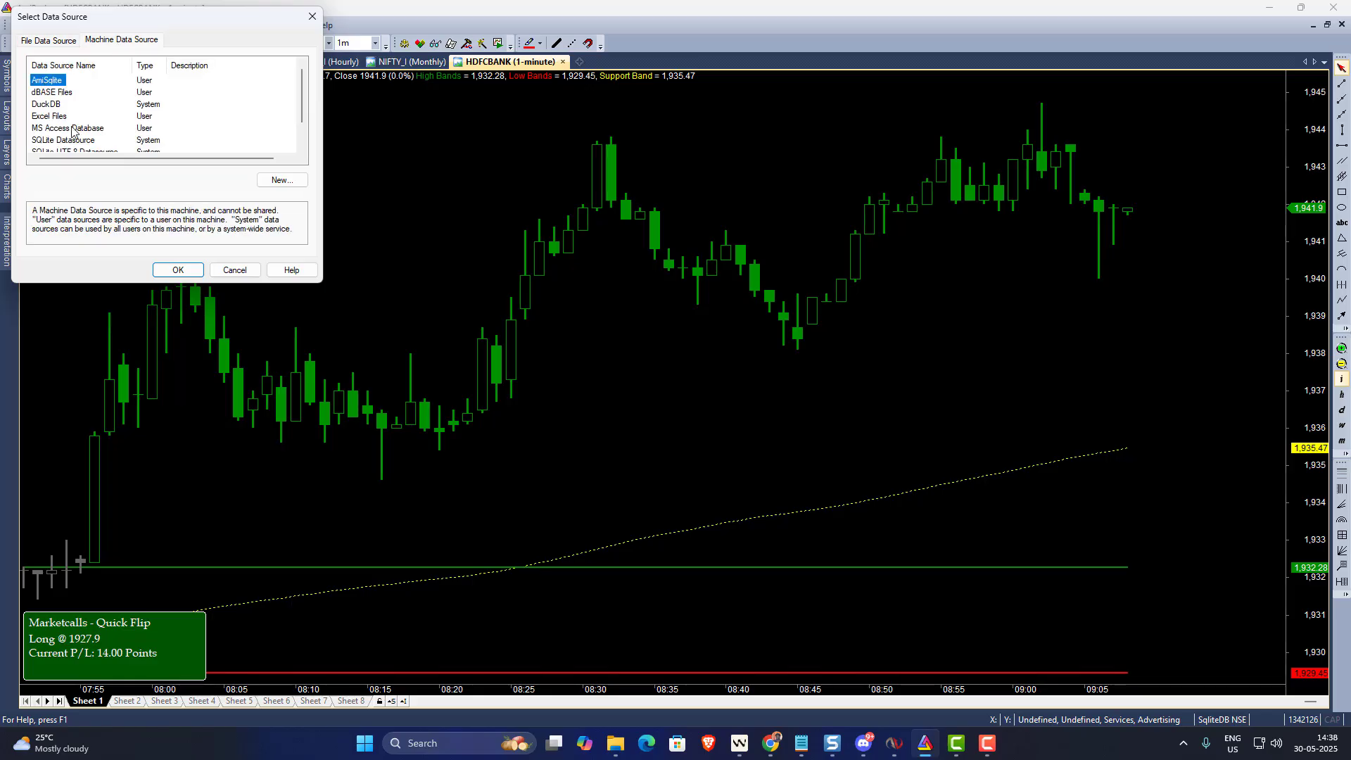
left_click(176, 271)
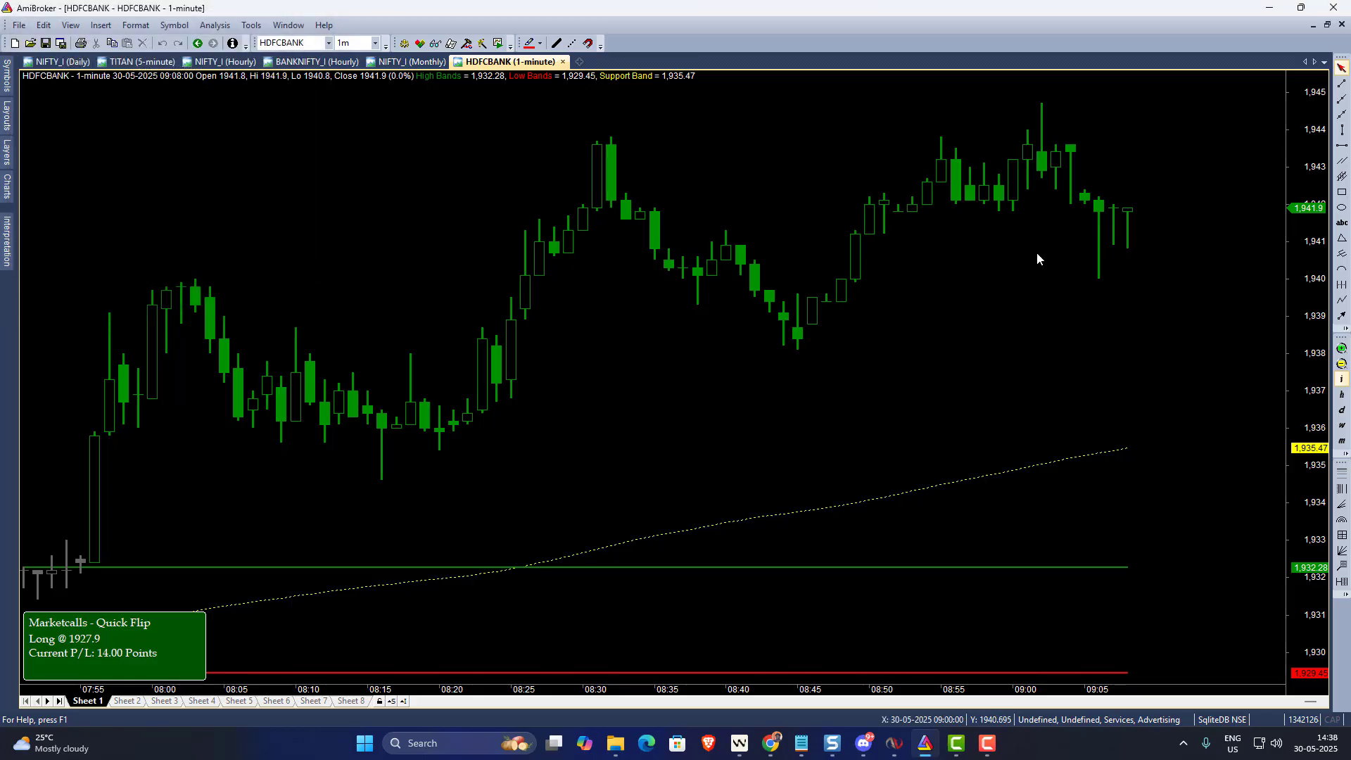
mouse_move(1129, 215)
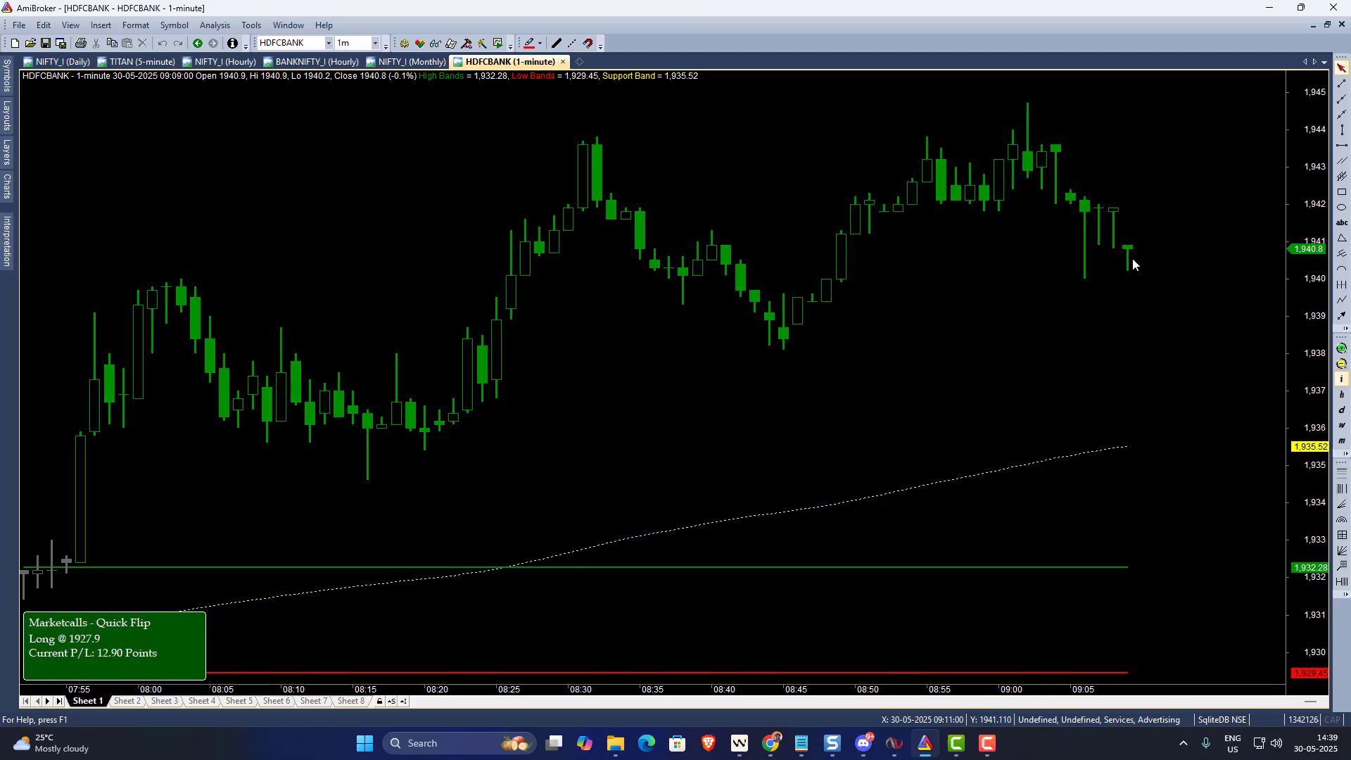
mouse_move(1147, 272)
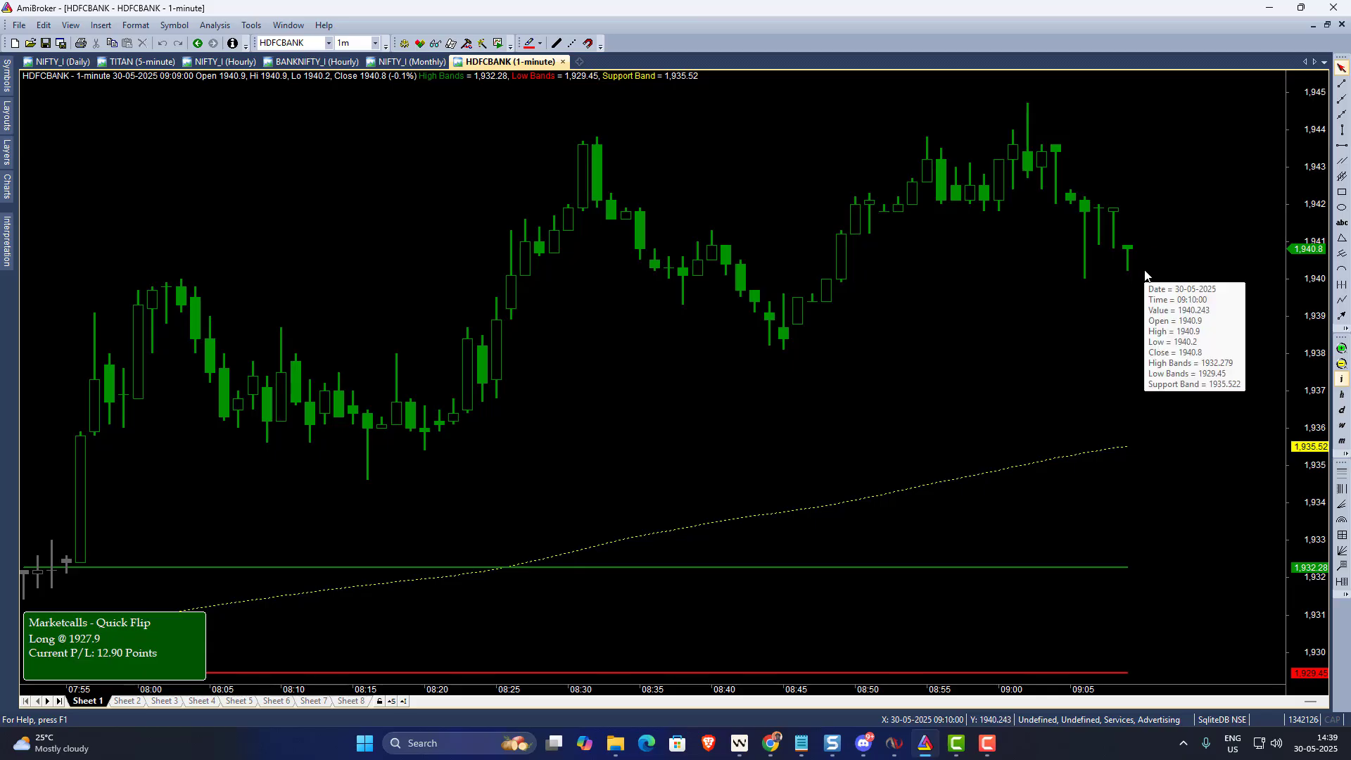
- Switch the chart's symbol from HDFCBANK to ICICIBANK
left_click(328, 43)
left_click(312, 66)
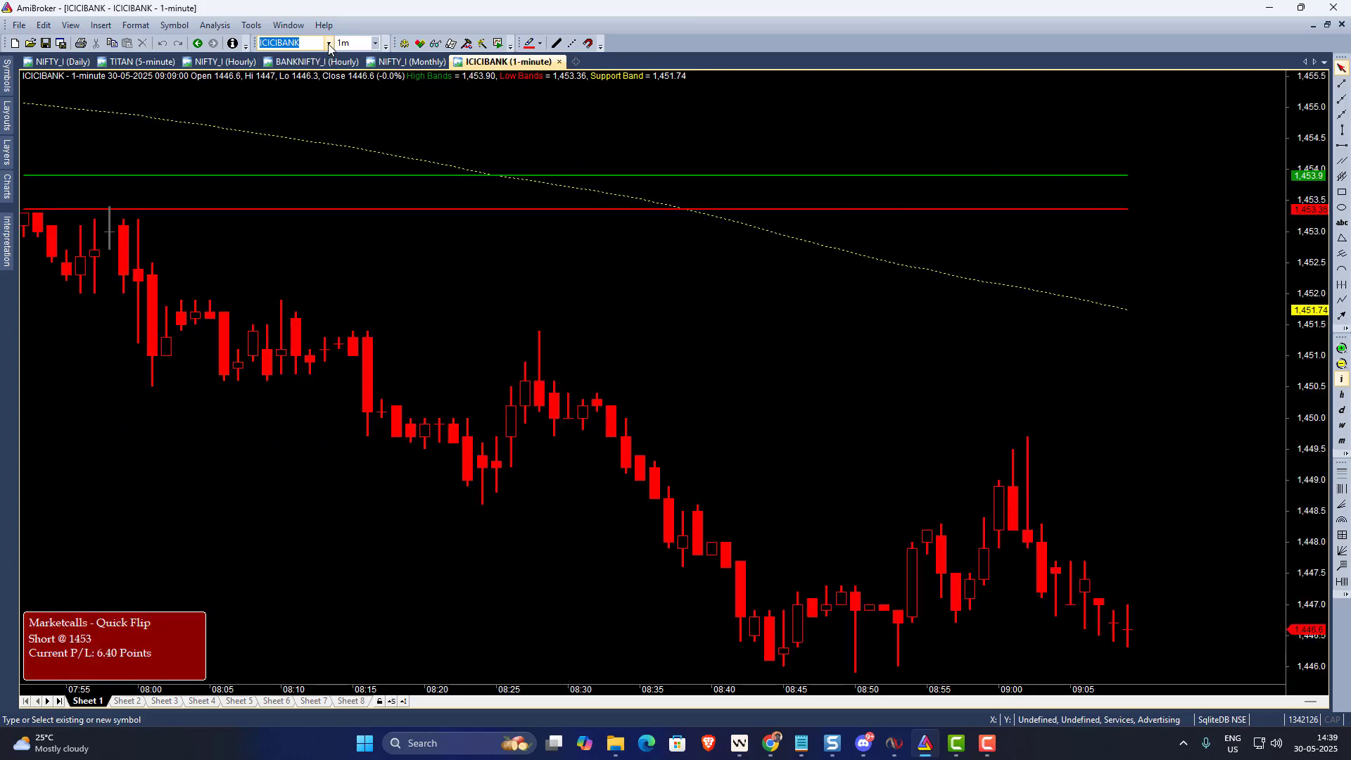